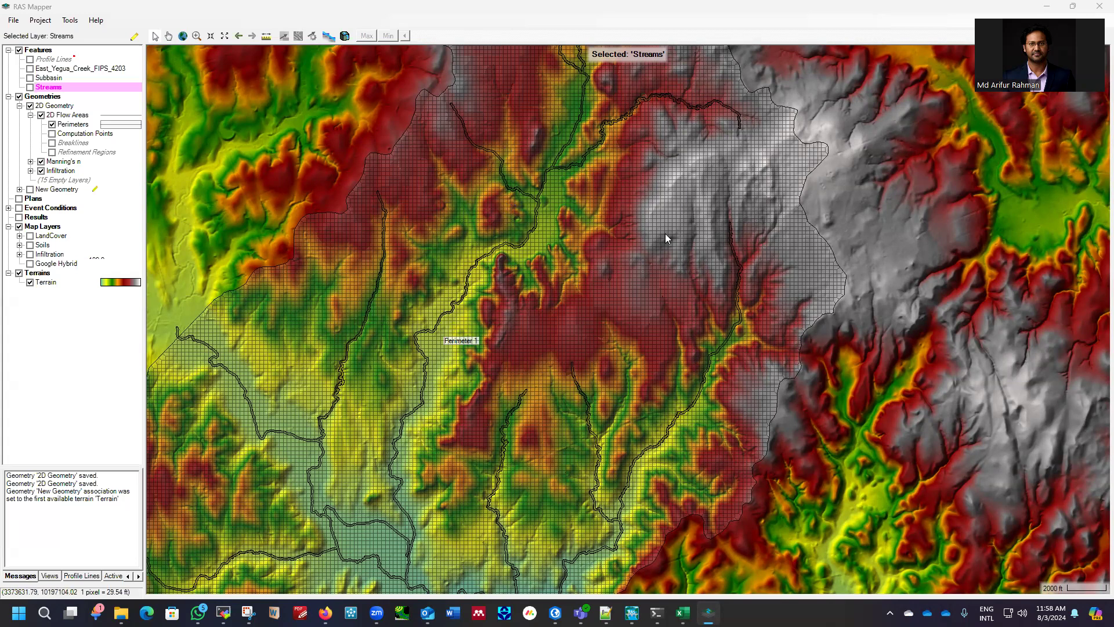
# Start editing the 2D Flow Areas of the 2D Geometry and hide the Manning's n and Infiltration layers.
pyautogui.scroll(-1, 550, 273)
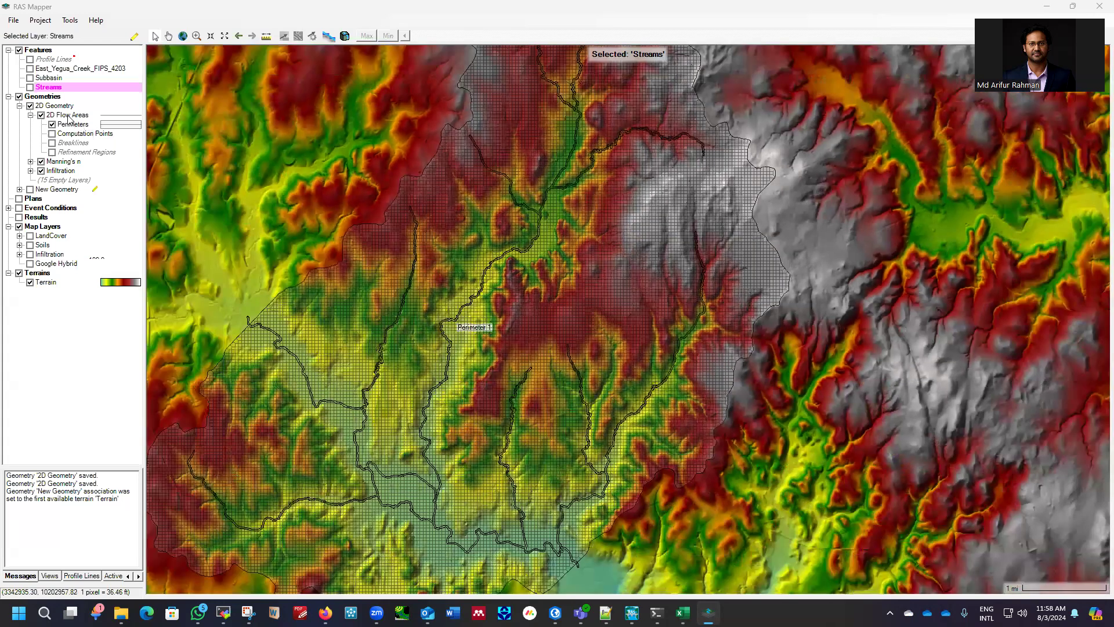
pyautogui.click(70, 116)
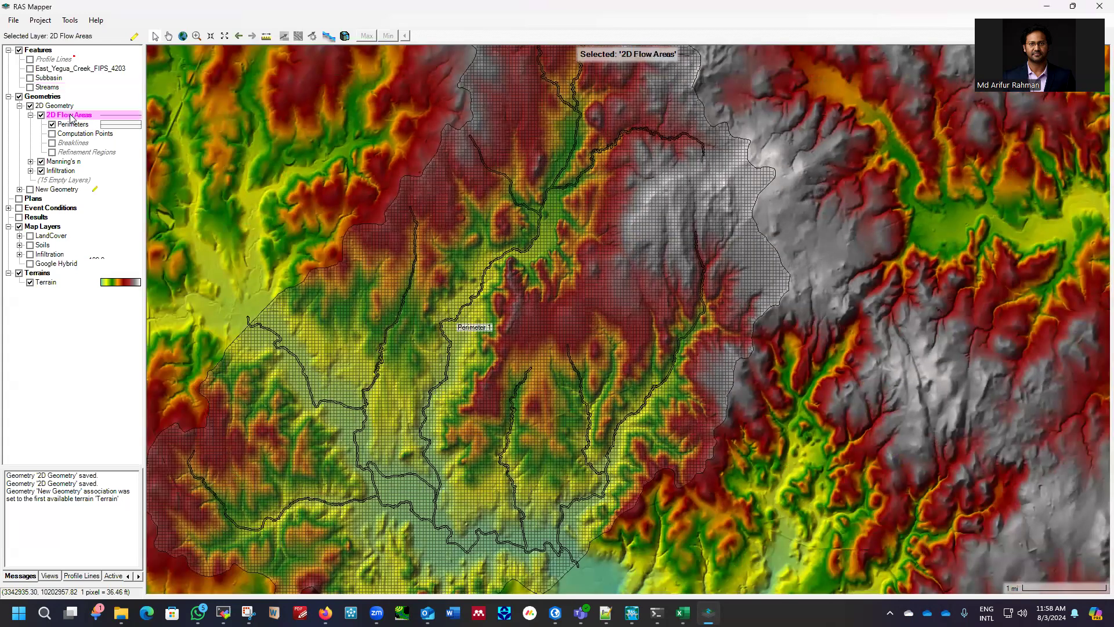
pyautogui.click(135, 38)
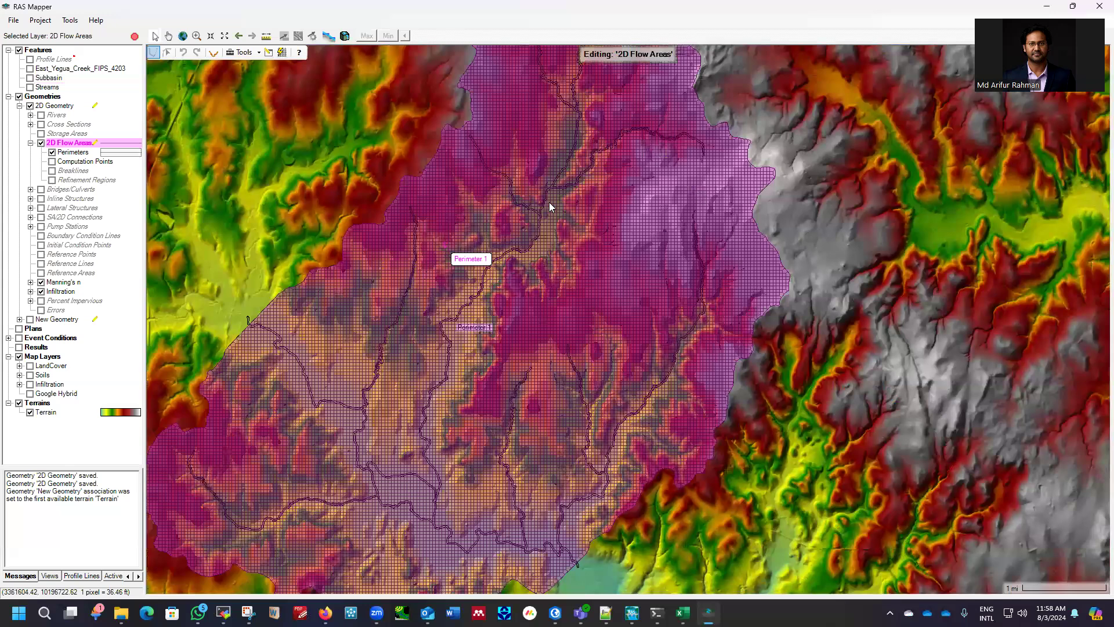
pyautogui.scroll(2, 549, 202)
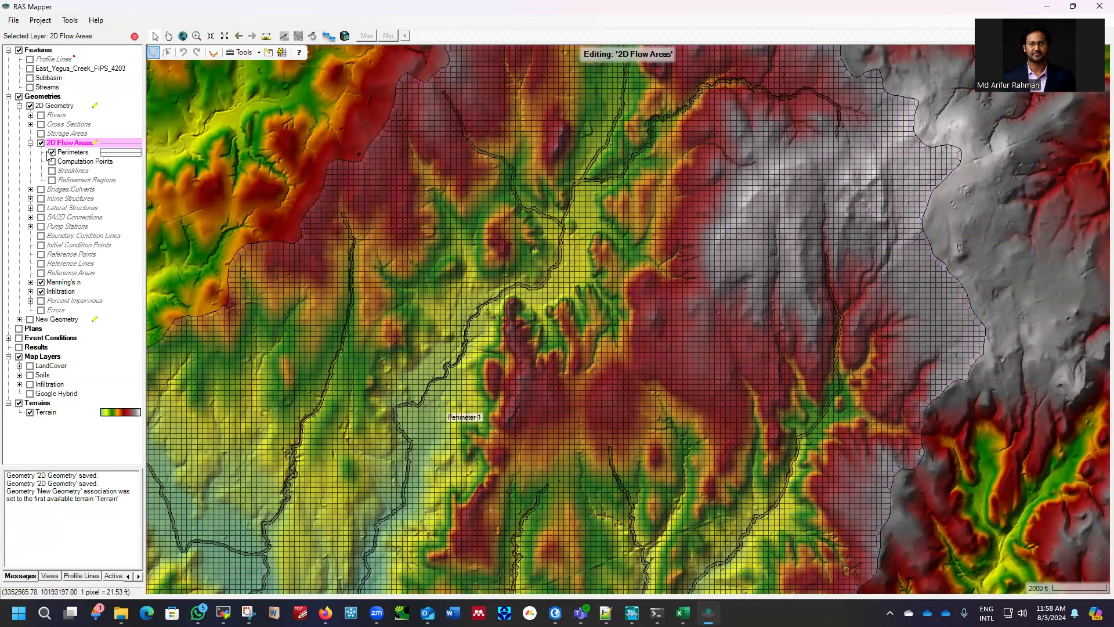
pyautogui.click(41, 283)
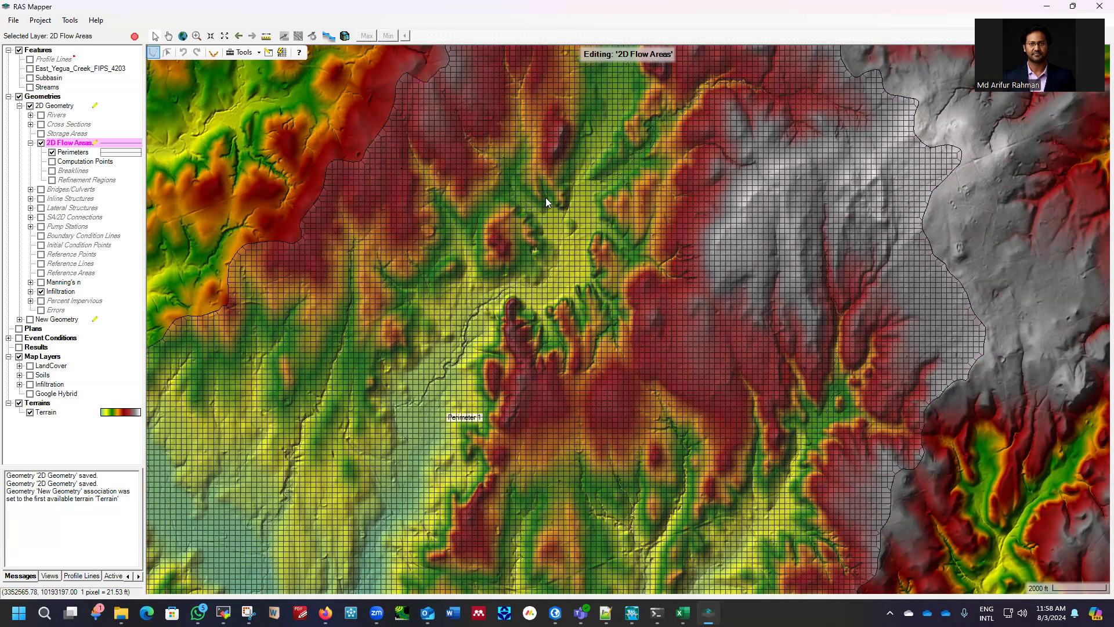
pyautogui.scroll(-1, 628, 276)
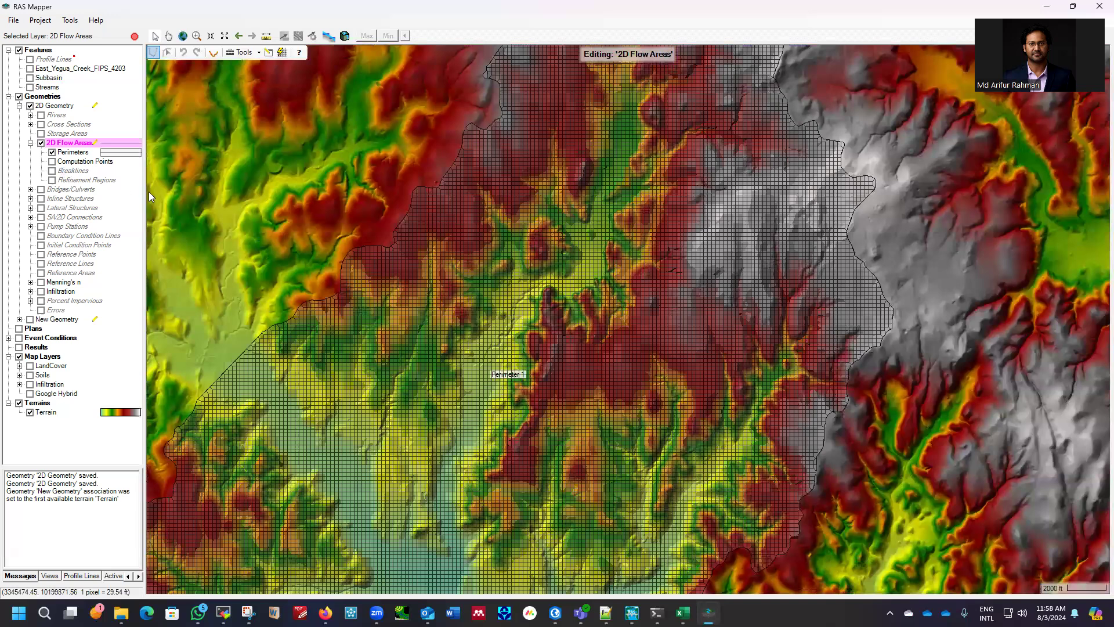
# Load East_Yegua_Creek_FIPS_4203_non_refinement_roads.shp from HEC-RAS-2D\GIS_Files\Work_Area1 for a shapefile import into the Breaklines layer.
pyautogui.rightClick(68, 171)
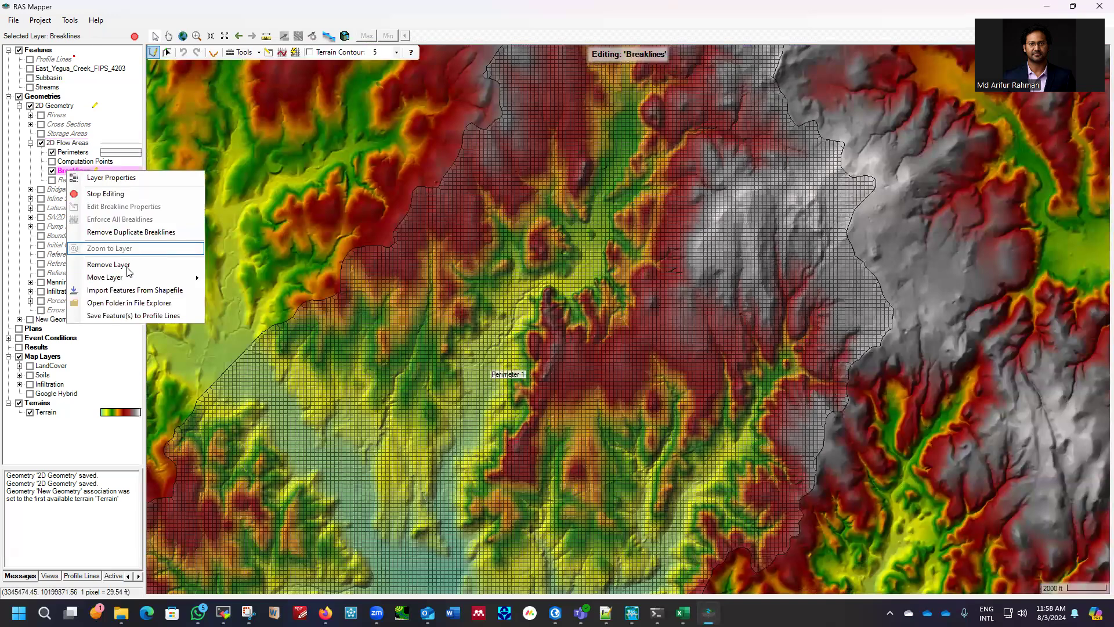
pyautogui.click(154, 294)
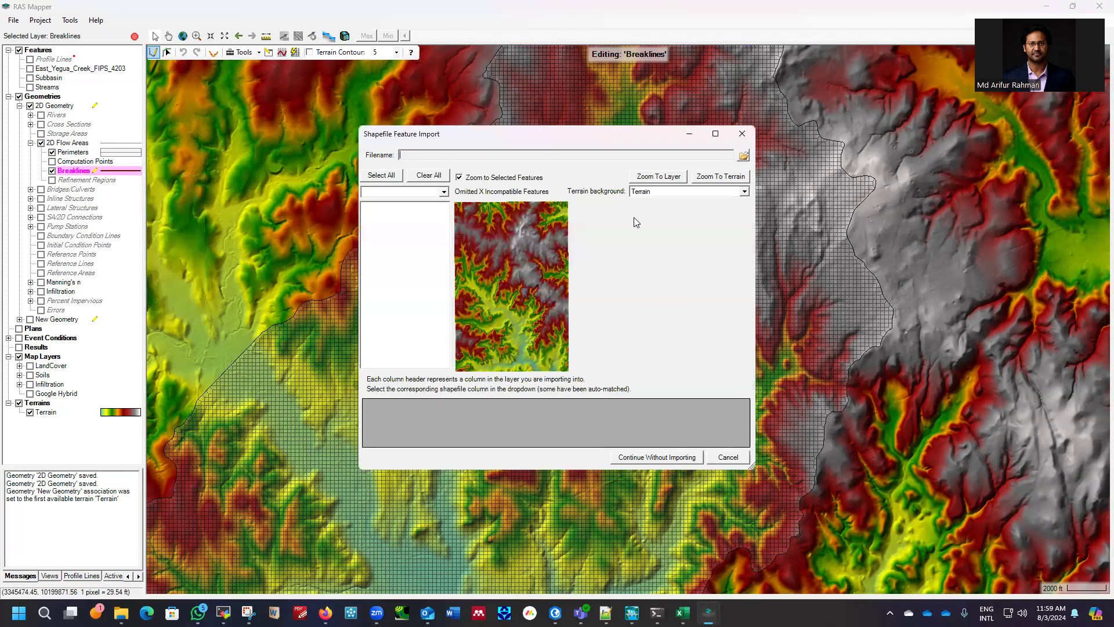
pyautogui.click(738, 158)
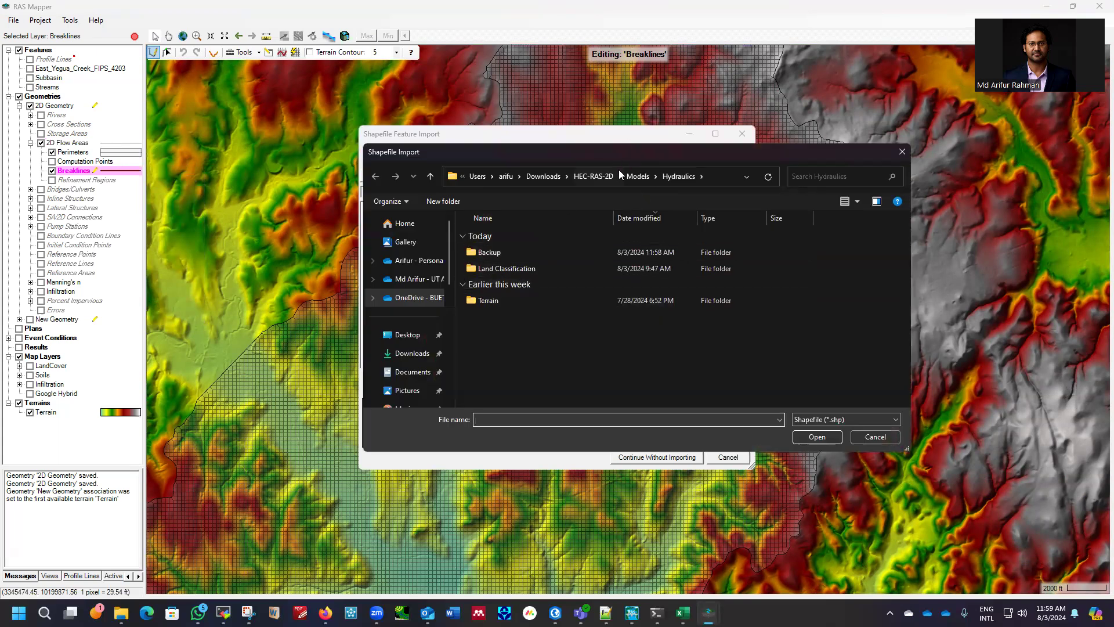
pyautogui.click(597, 178)
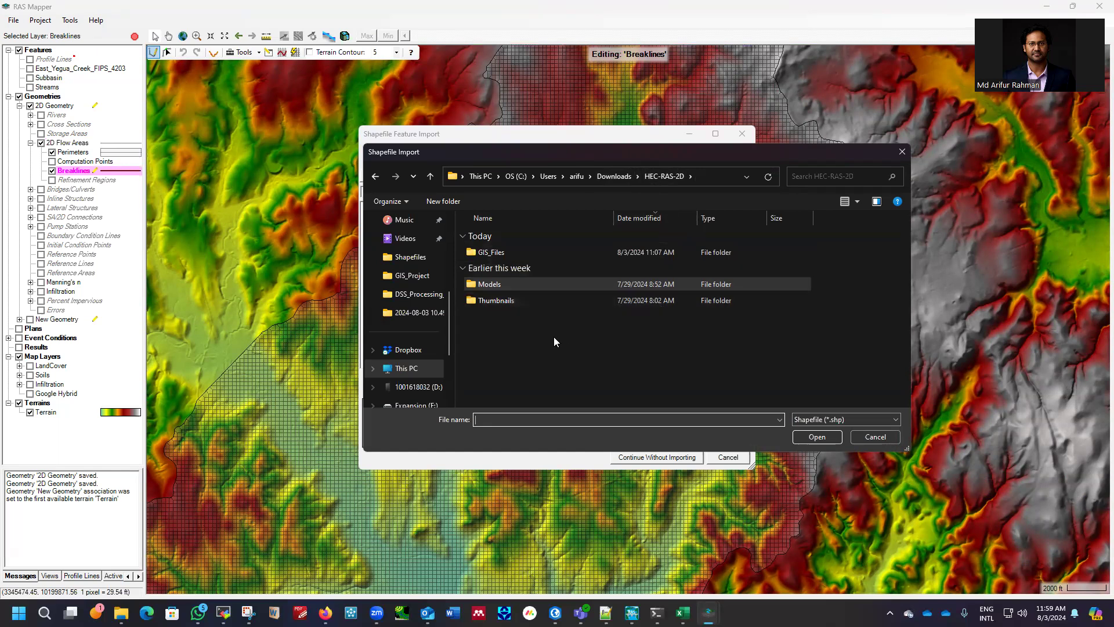
pyautogui.doubleClick(491, 252)
pyautogui.scroll(-3, 552, 271)
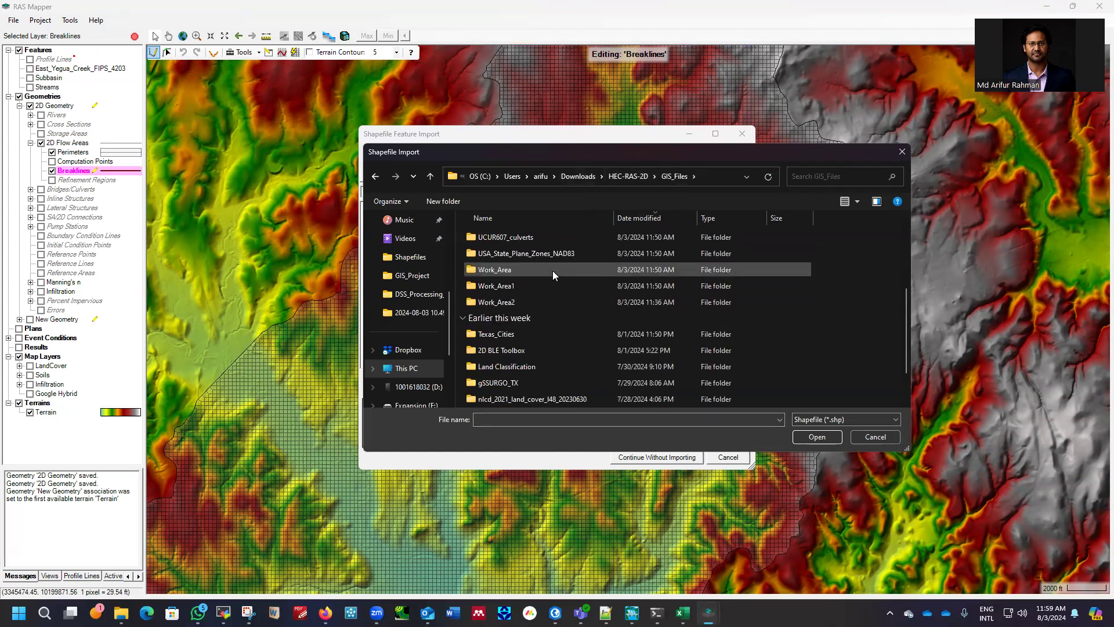
pyautogui.doubleClick(497, 286)
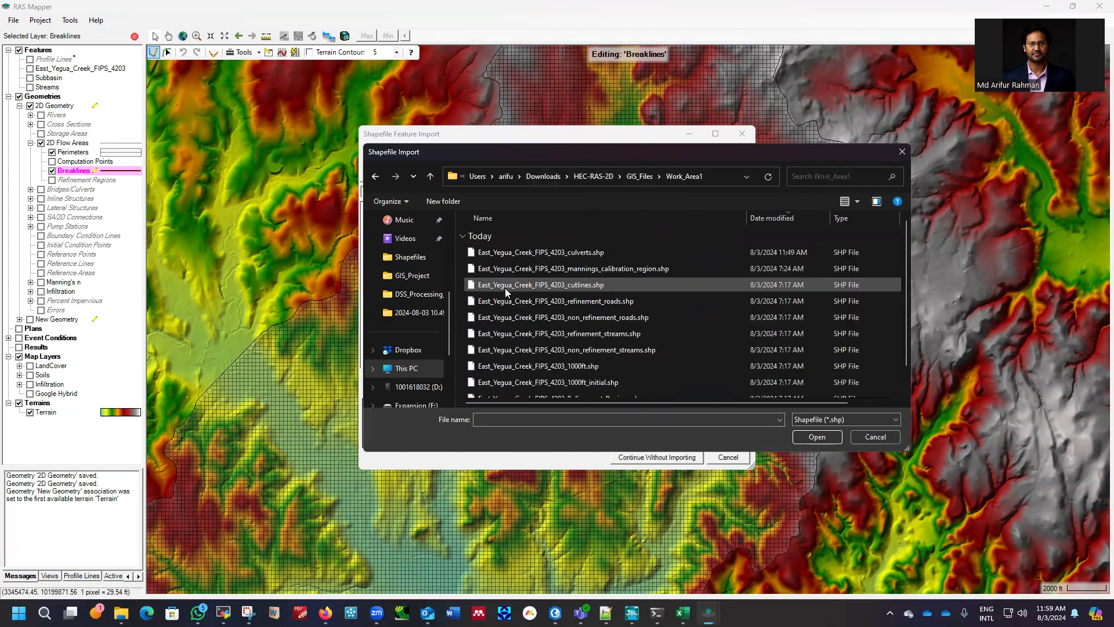
pyautogui.click(577, 323)
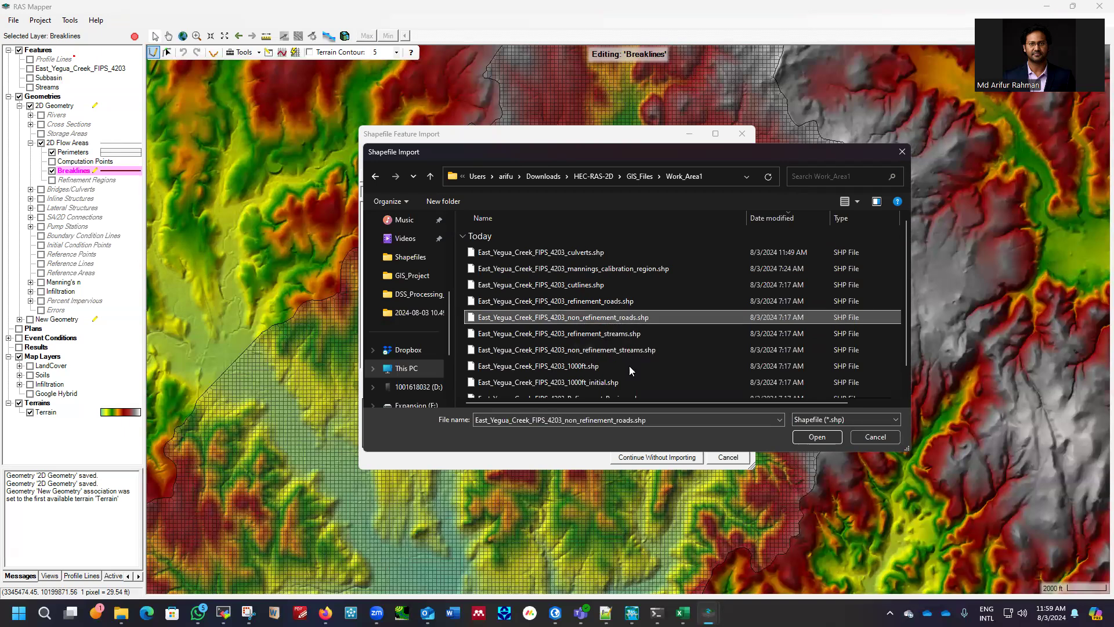
pyautogui.click(817, 437)
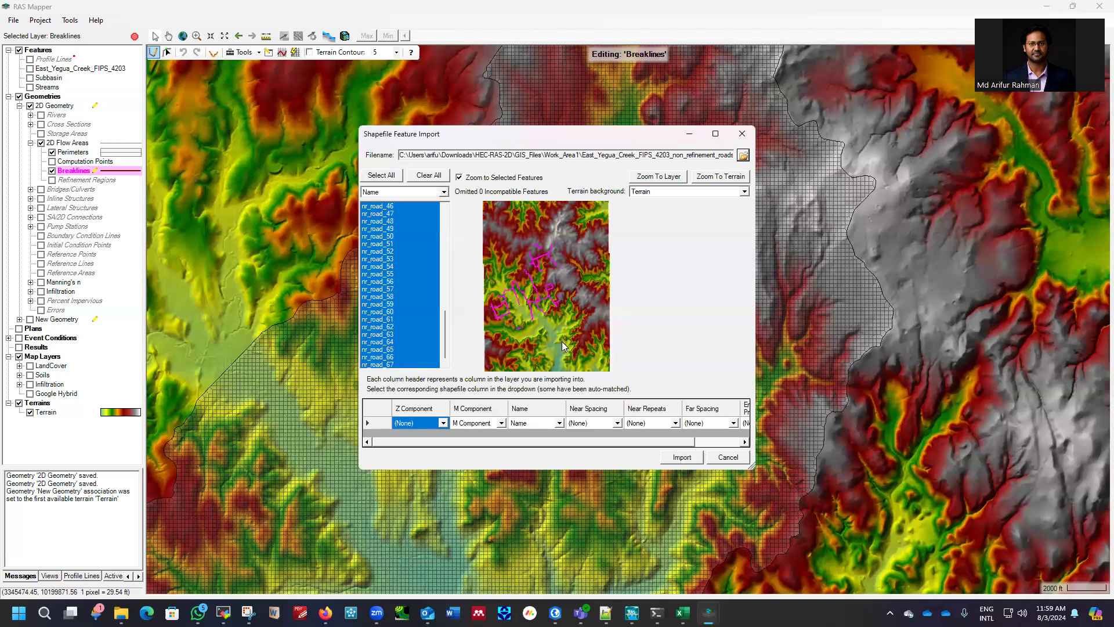
# Import the non-refinement roads as breaklines, matching Near Spacing to Near_Spaci, Near Repeats to Near_Repea and Far Spacing to Far_Spacin.
pyautogui.click(618, 424)
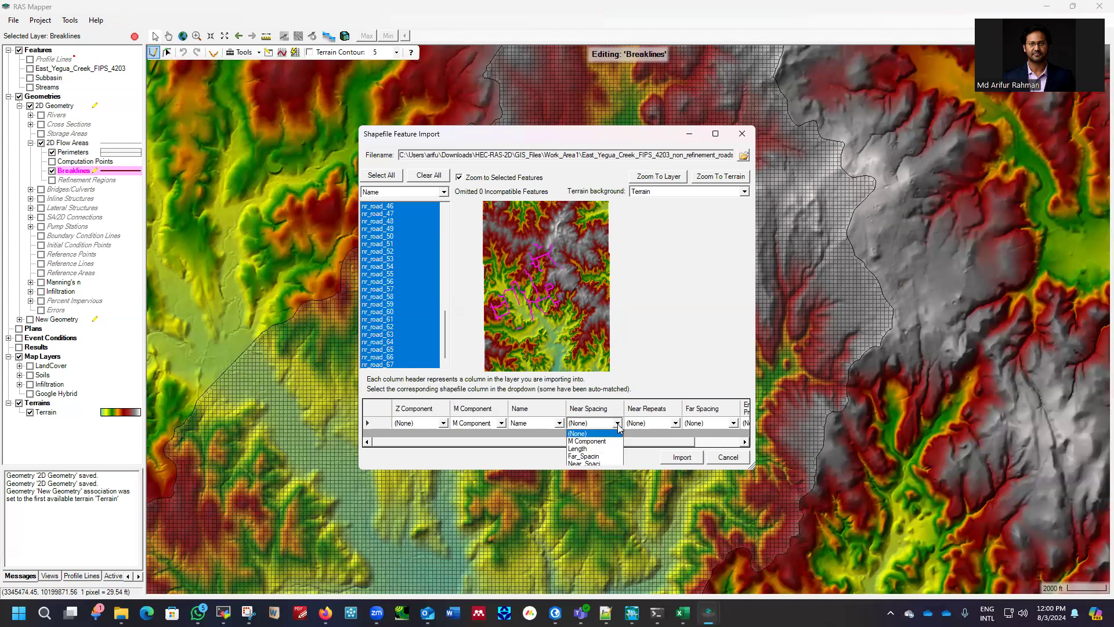
pyautogui.click(586, 465)
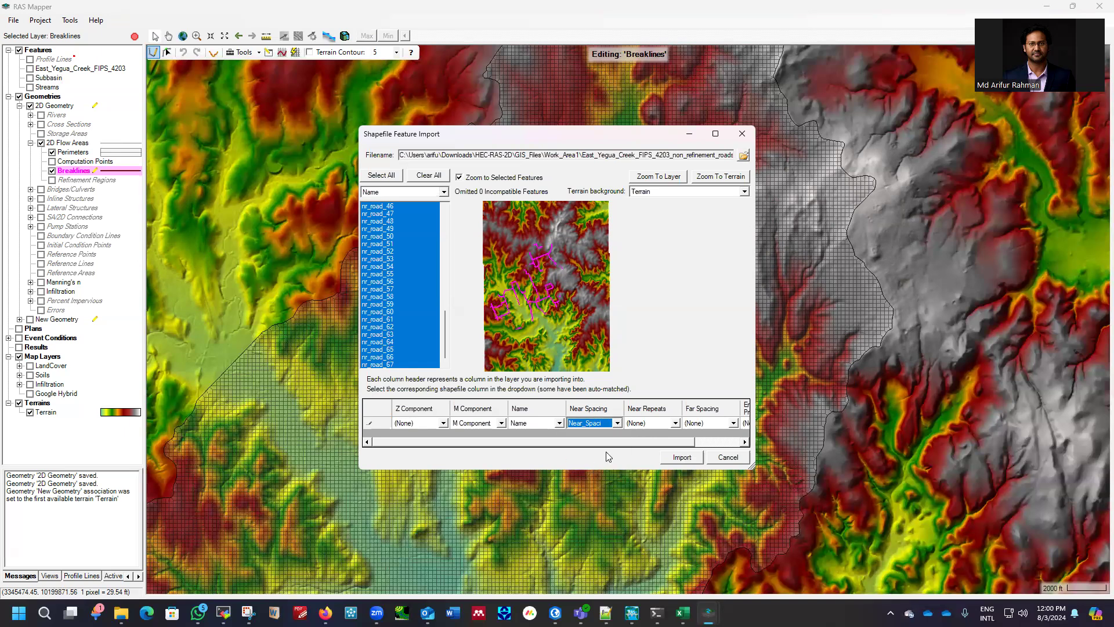
pyautogui.click(676, 424)
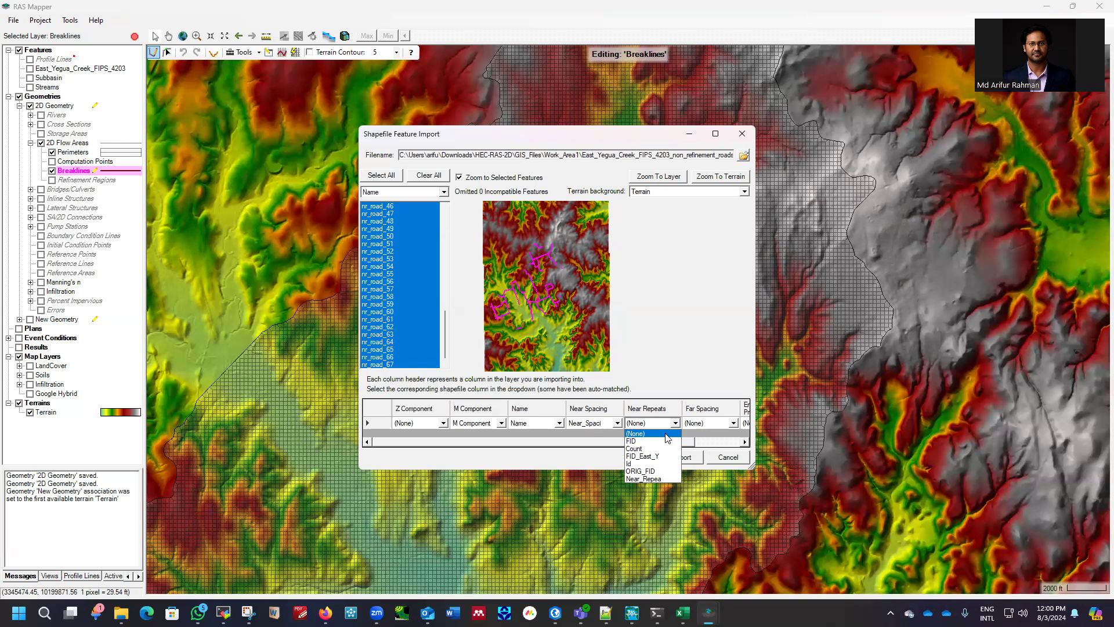
pyautogui.click(654, 480)
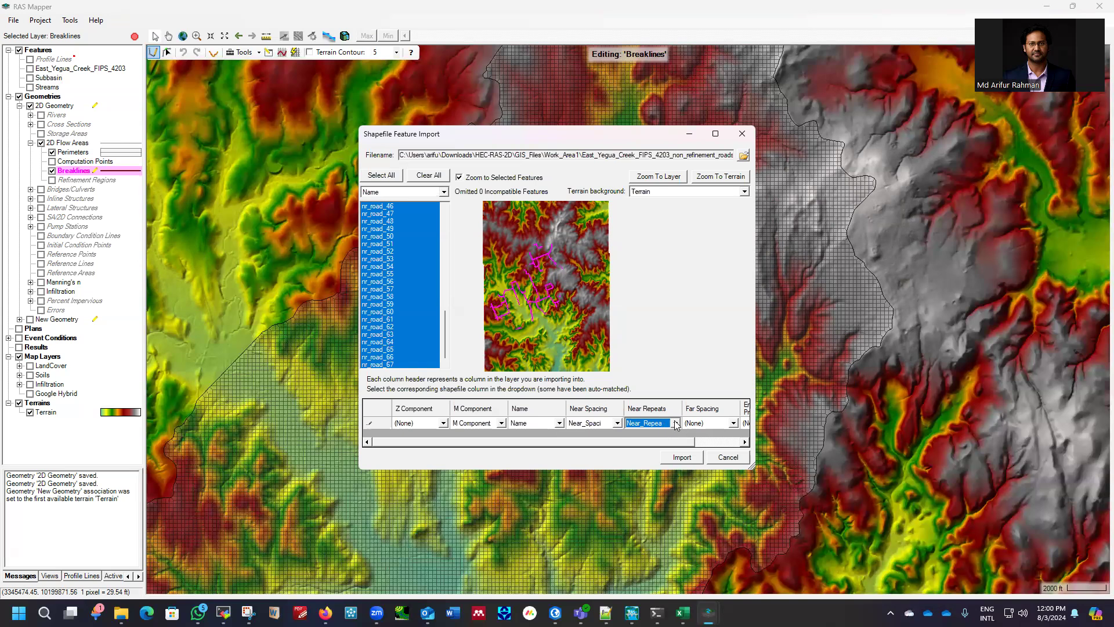
pyautogui.click(734, 424)
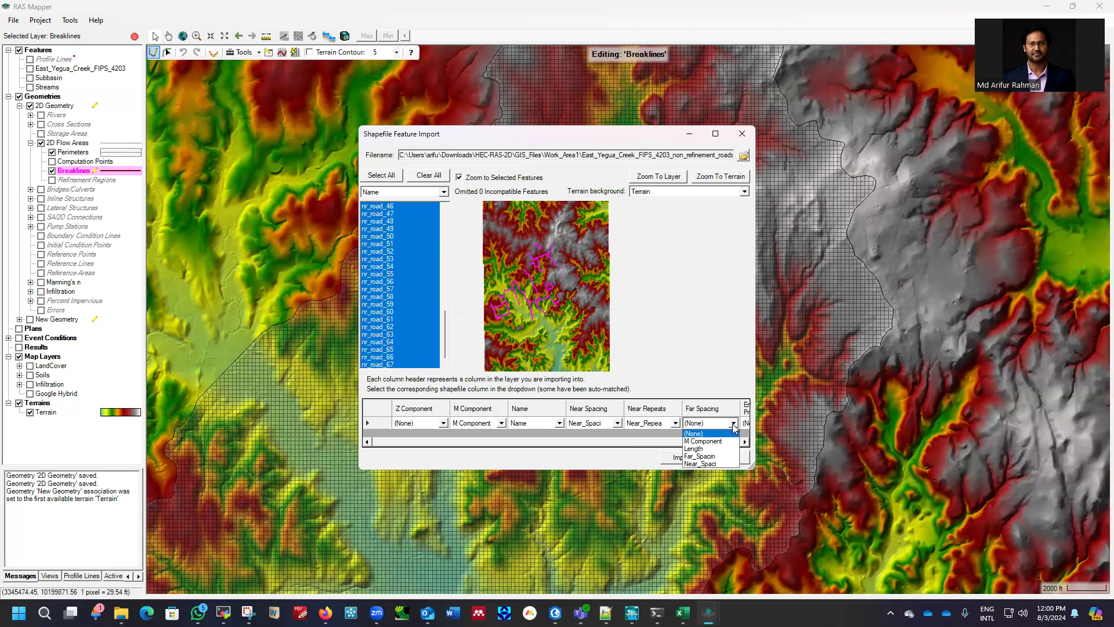
pyautogui.click(706, 456)
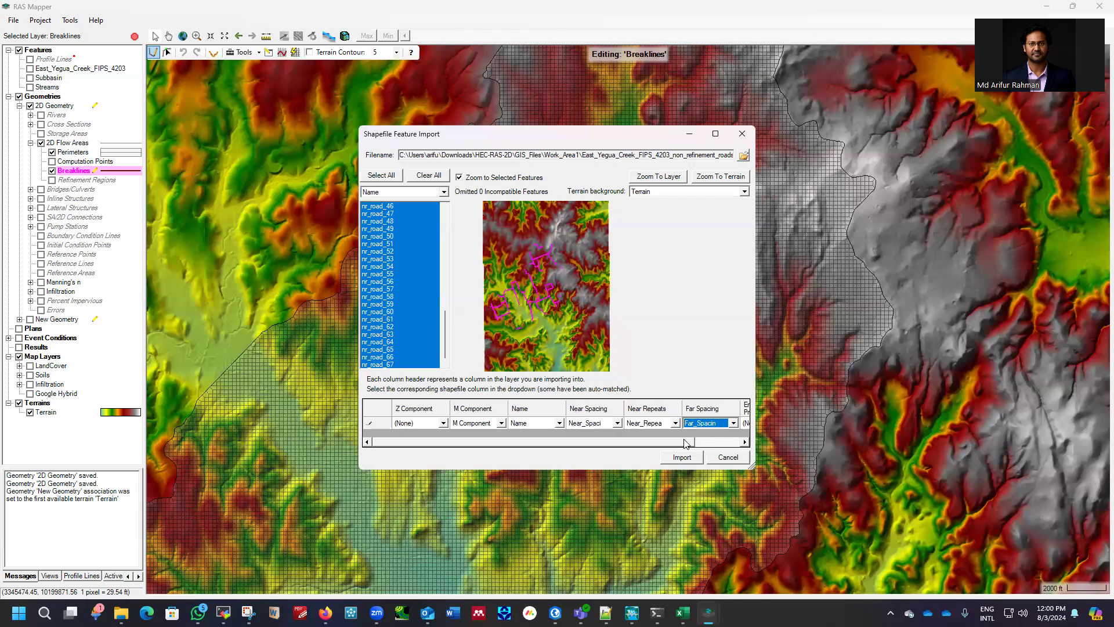
pyautogui.click(745, 441)
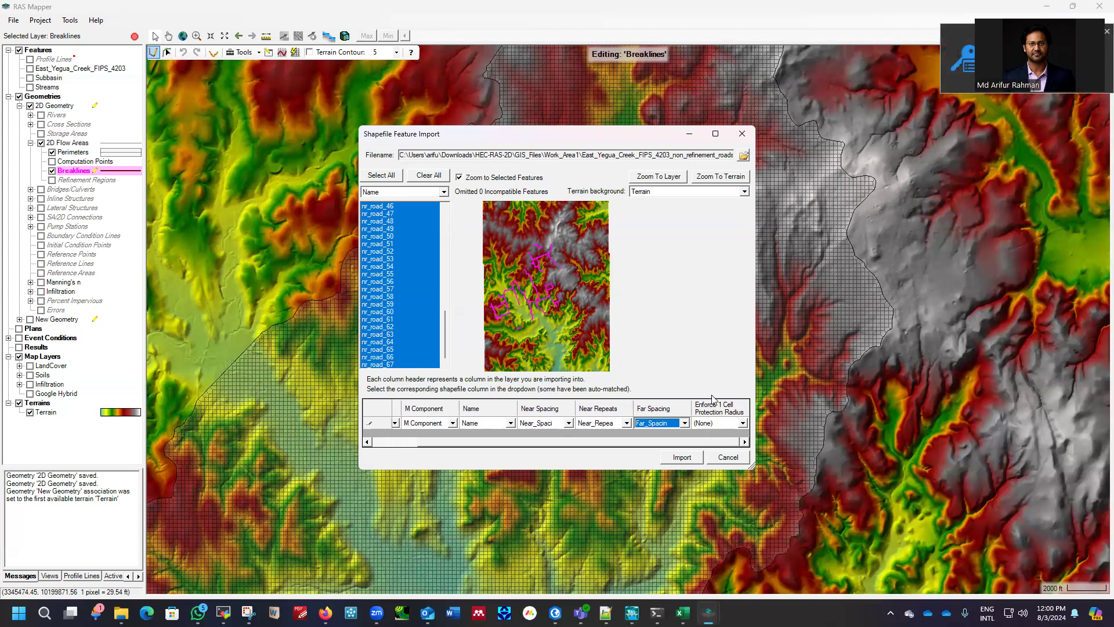
pyautogui.click(683, 458)
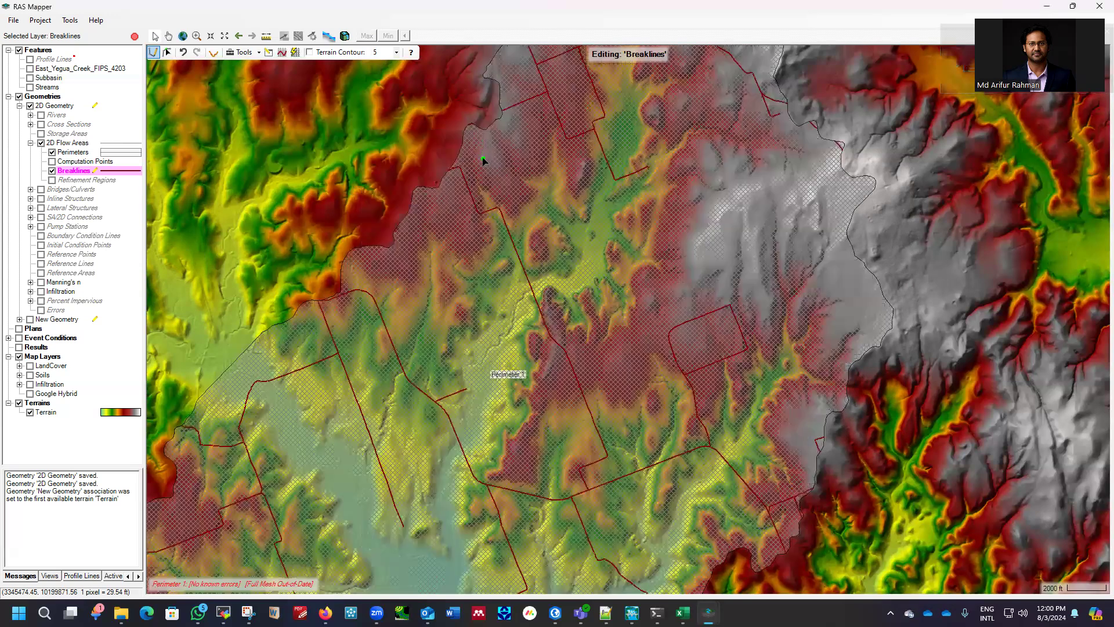
# Examine how the imported breaklines follow the roads on the terrain, up close and across the flow area.
pyautogui.scroll(-1, 483, 161)
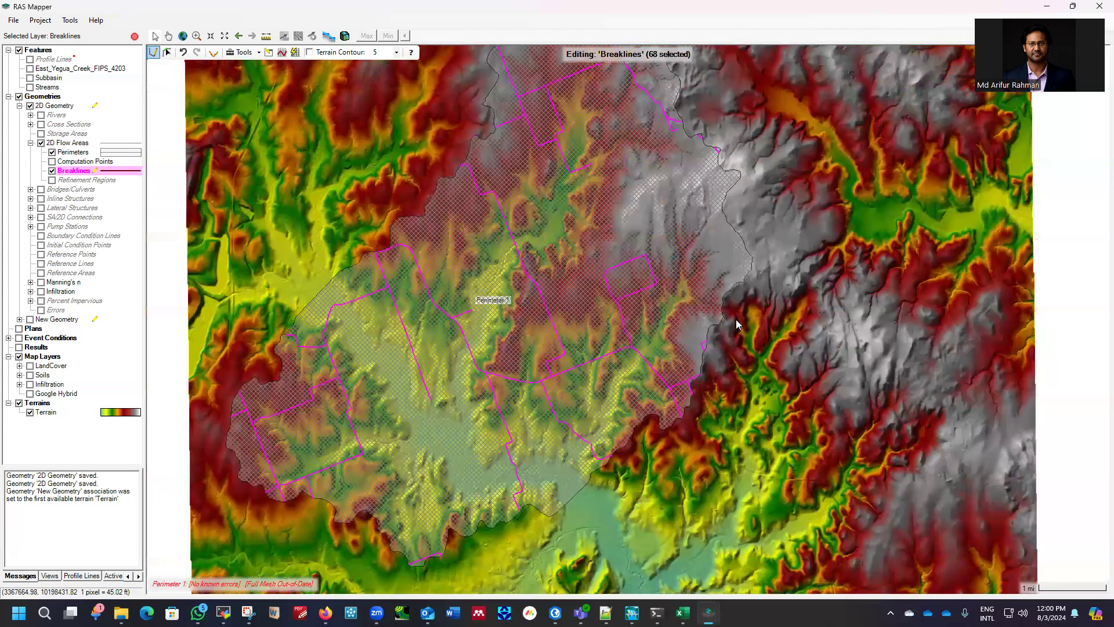
pyautogui.scroll(3, 531, 294)
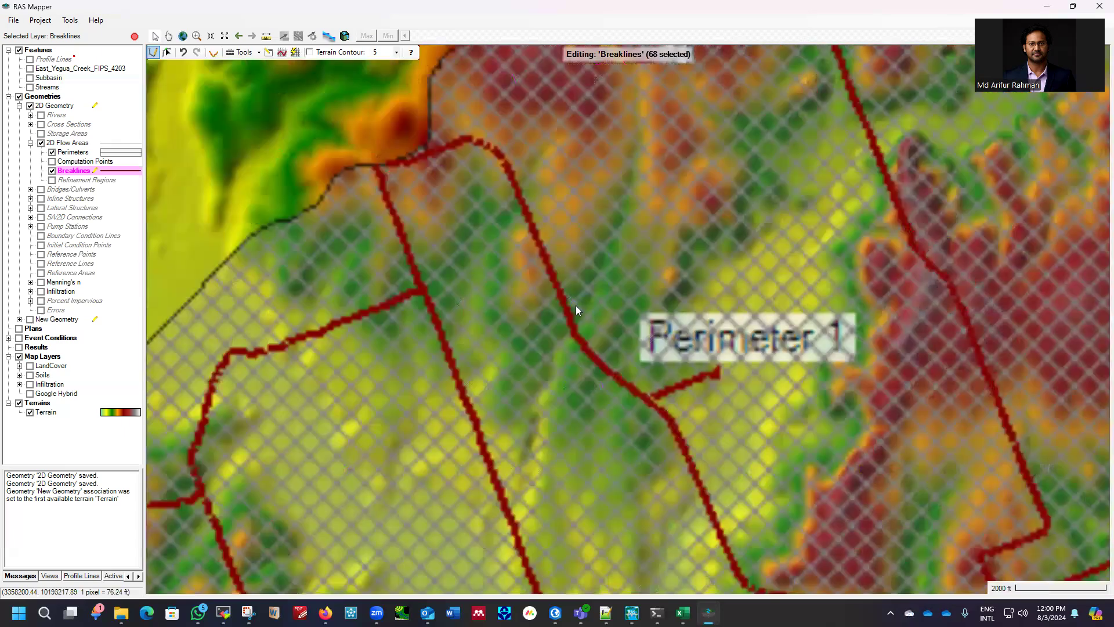
pyautogui.scroll(3, 570, 306)
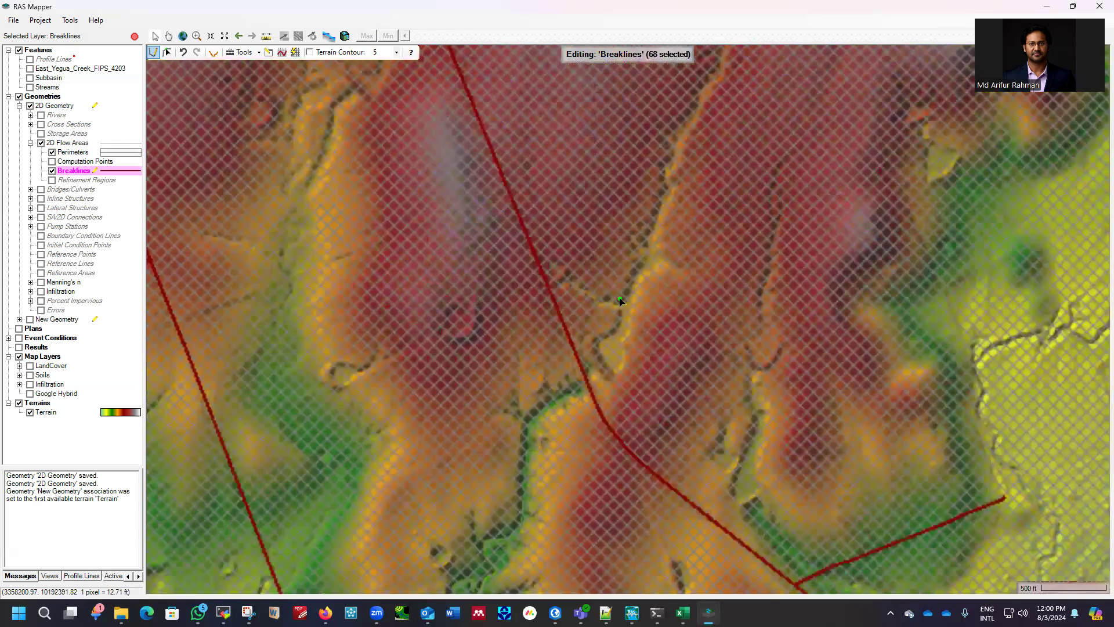
pyautogui.scroll(5, 734, 284)
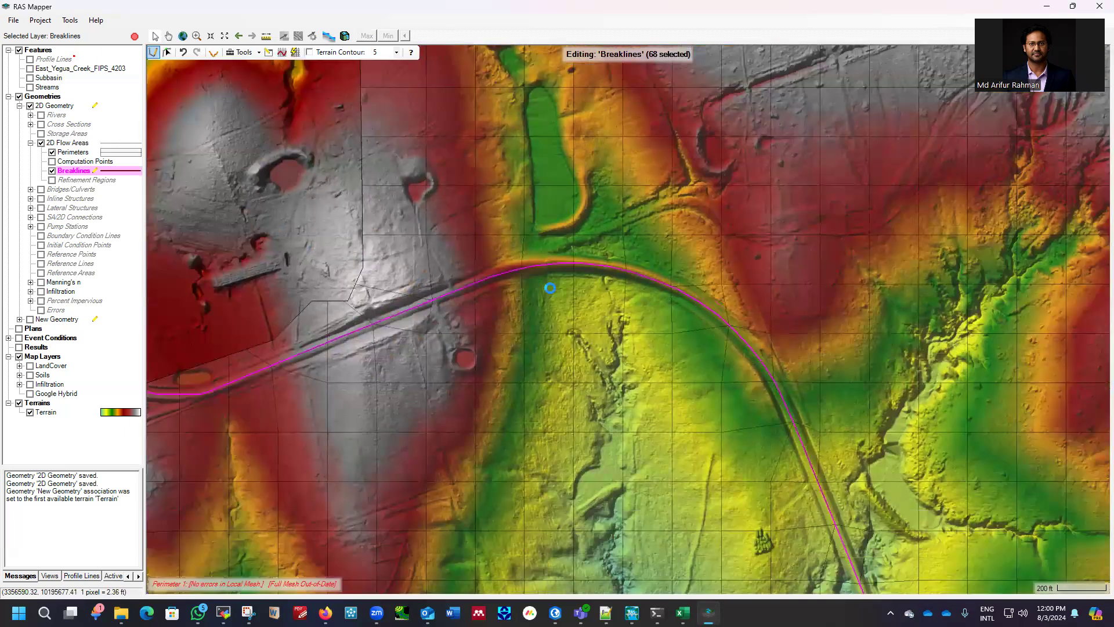
pyautogui.scroll(-2, 441, 334)
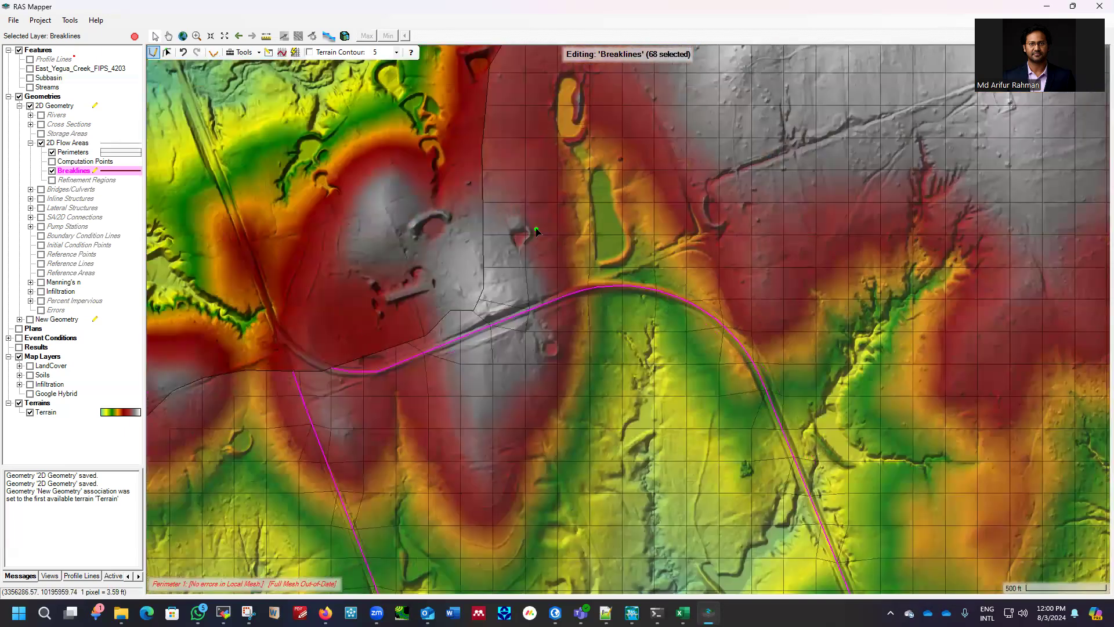
pyautogui.scroll(-1, 535, 232)
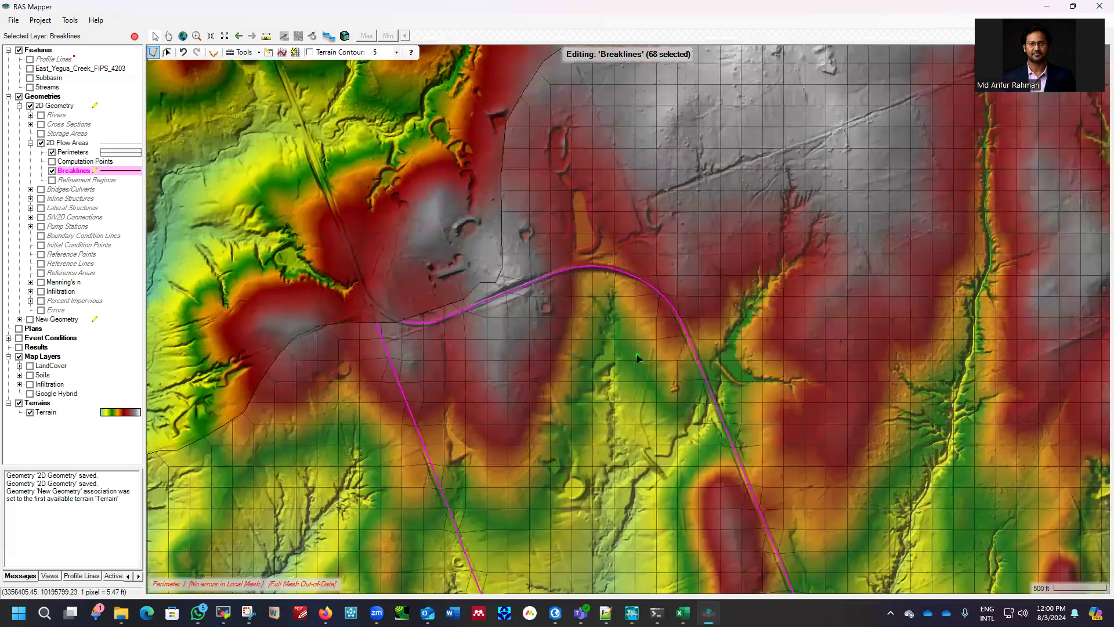
pyautogui.scroll(-1, 414, 270)
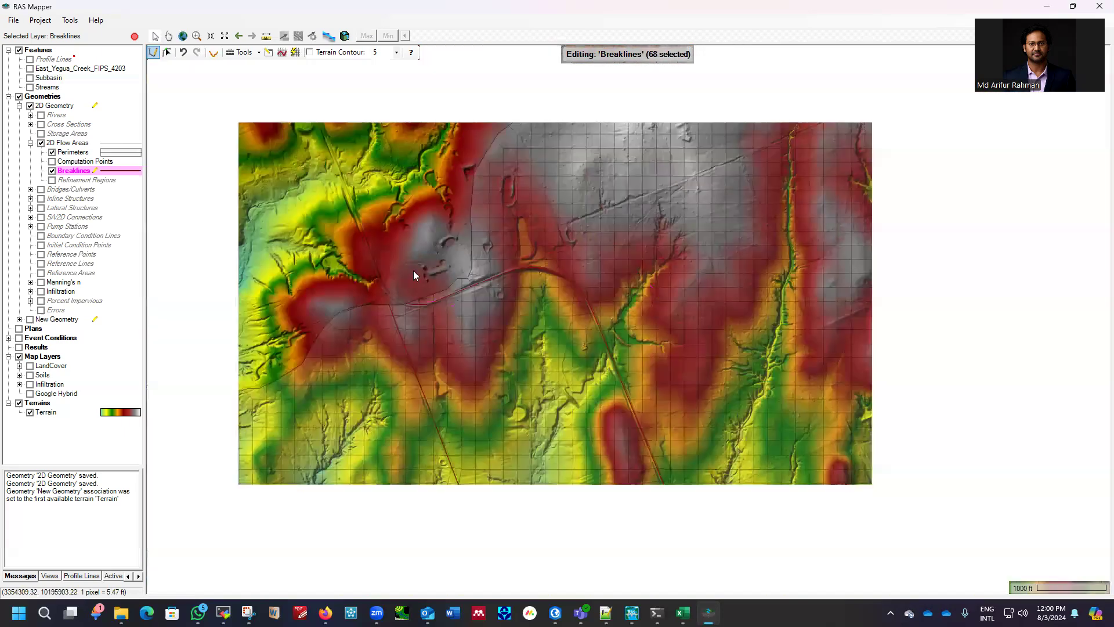
pyautogui.scroll(-1, 413, 270)
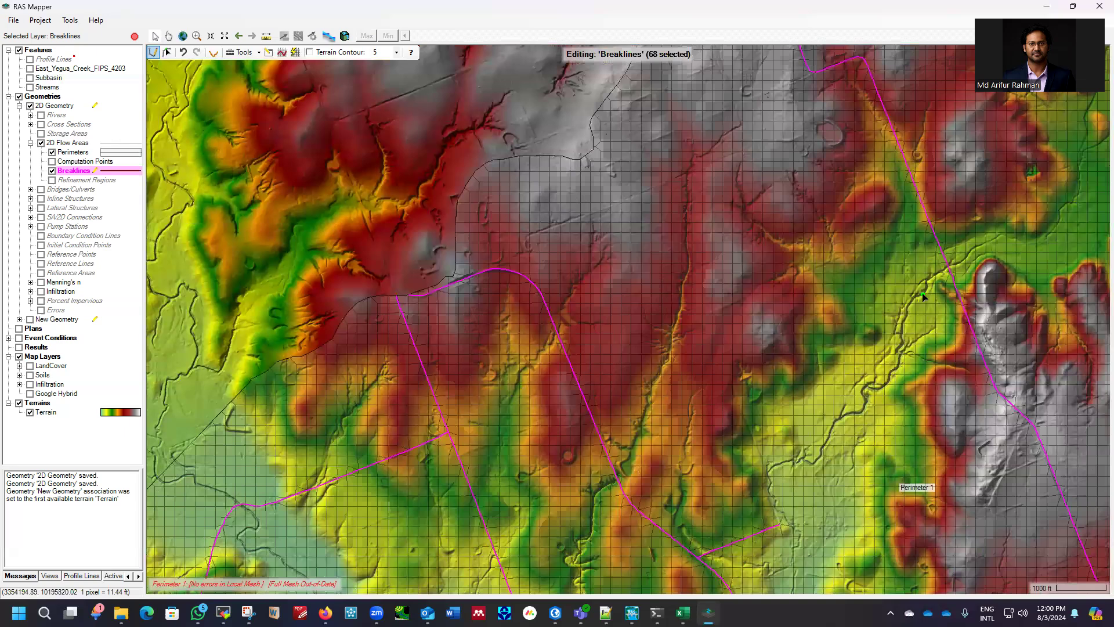
pyautogui.scroll(-1, 795, 288)
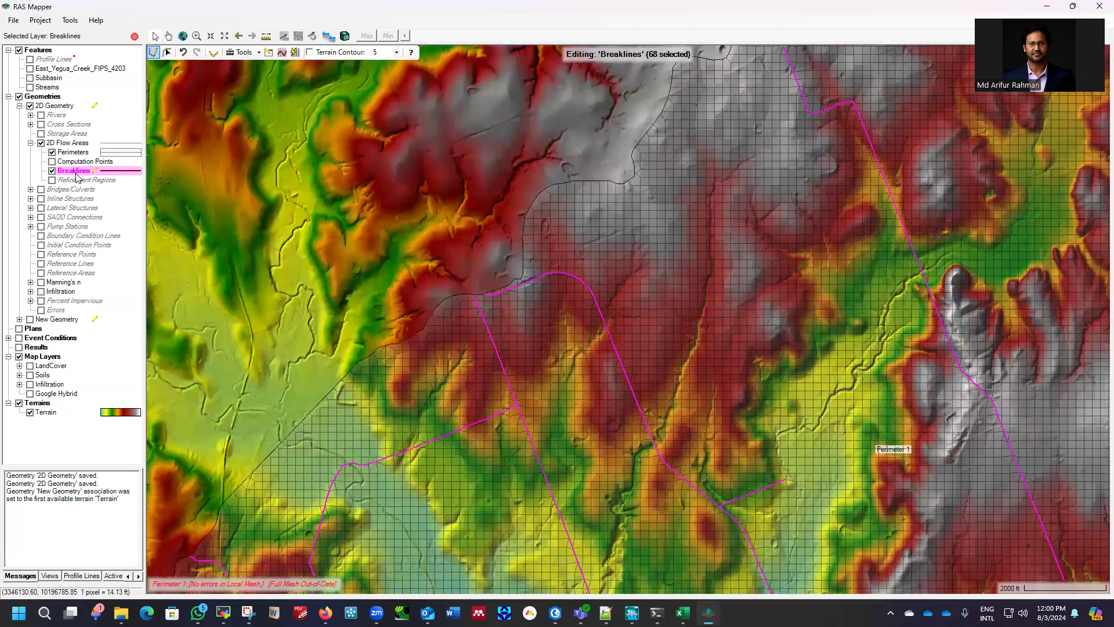
# Review the breaklines' attribute table for spacing, repeats and cell protection settings, and close it.
pyautogui.rightClick(76, 171)
pyautogui.click(128, 189)
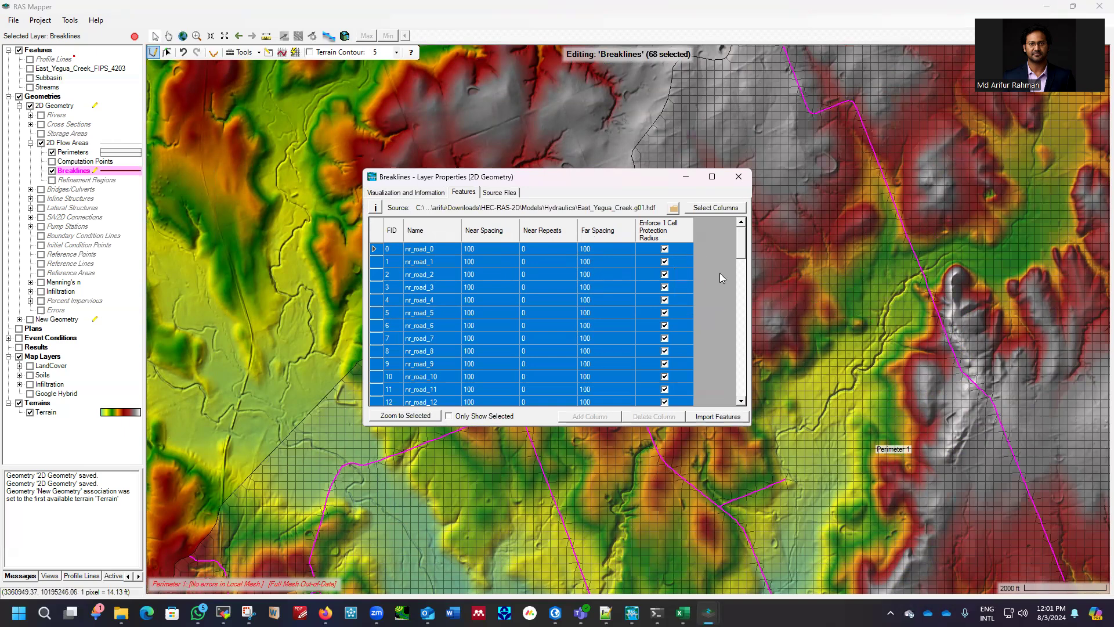
pyautogui.scroll(-14, 655, 282)
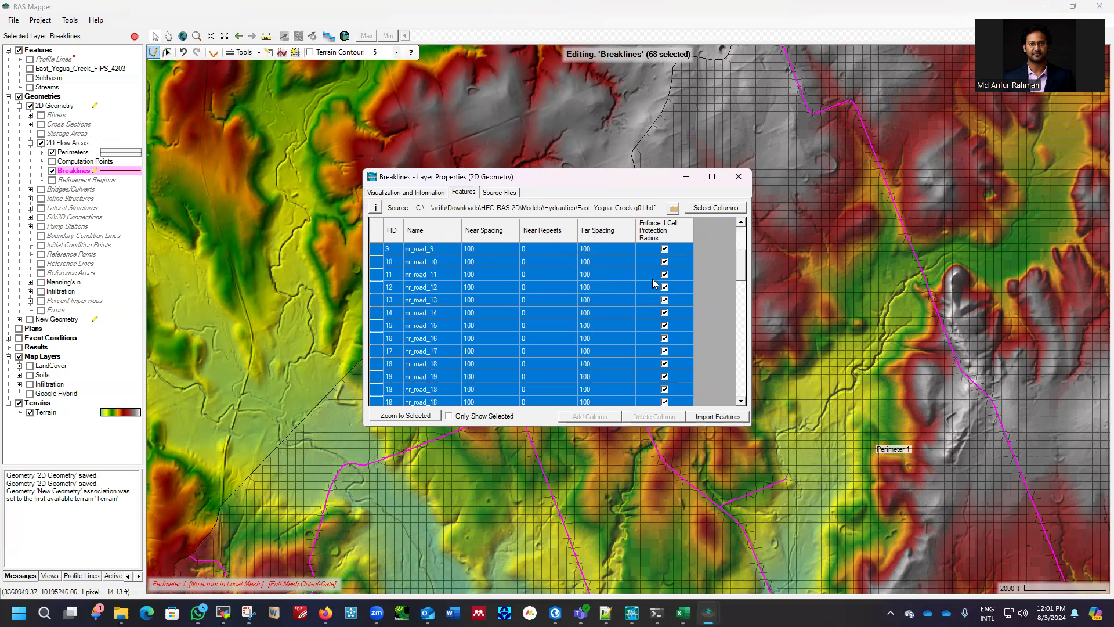
pyautogui.scroll(-5, 656, 324)
pyautogui.scroll(19, 482, 319)
pyautogui.click(740, 178)
# Enforce all breaklines in the 2D flow area mesh.
pyautogui.rightClick(69, 171)
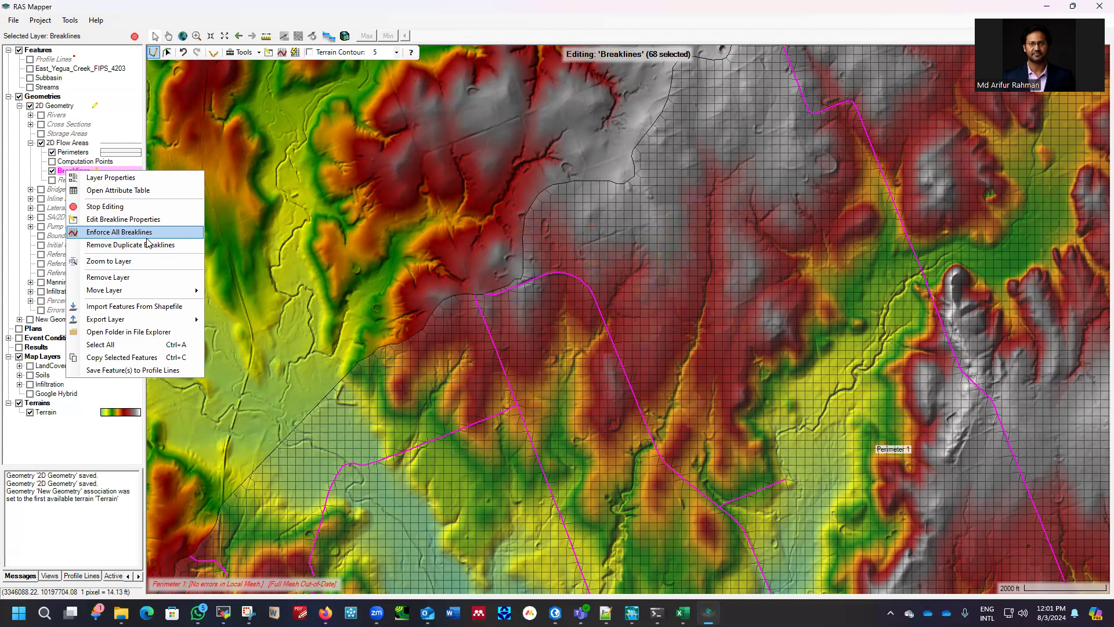
pyautogui.click(112, 235)
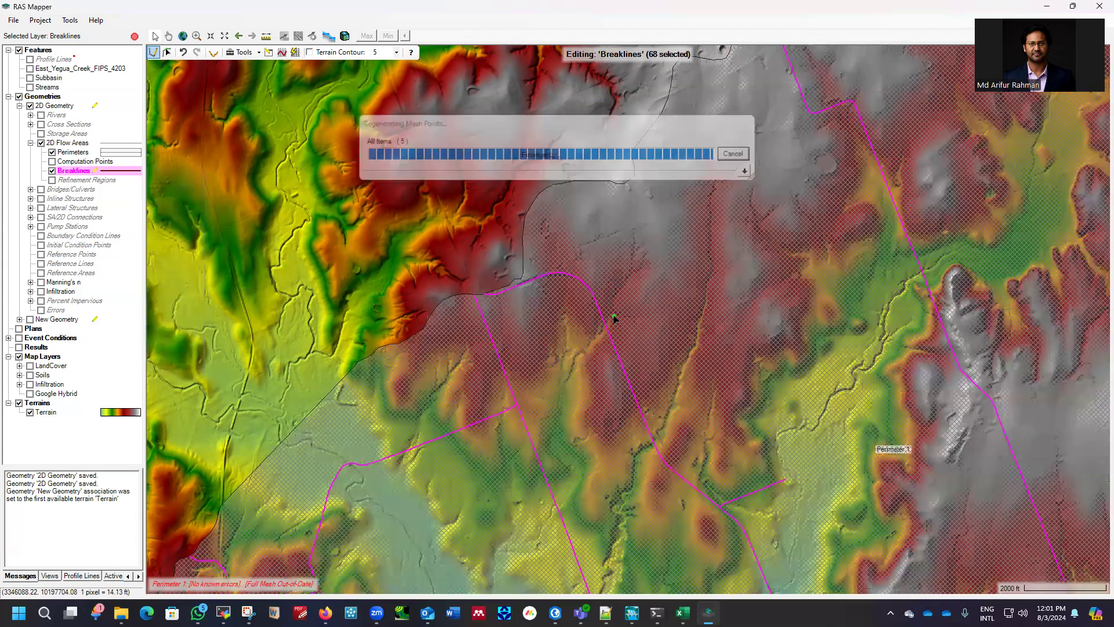
# Examine how the mesh cells align along the enforced road breaklines, up close and across the flow area.
pyautogui.scroll(1, 580, 289)
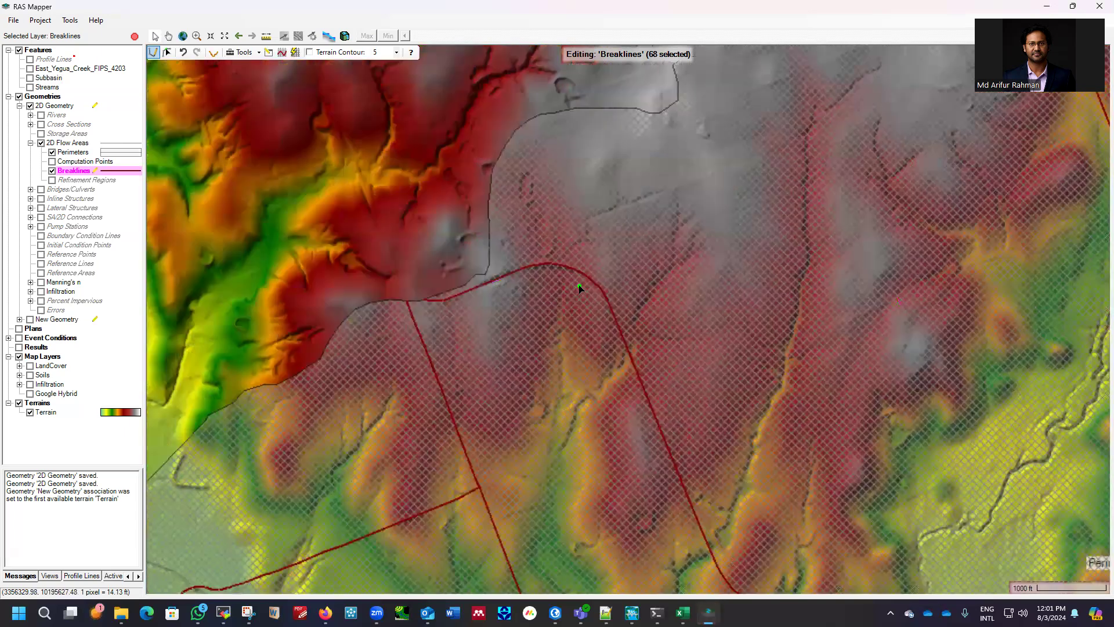
pyautogui.scroll(2, 618, 302)
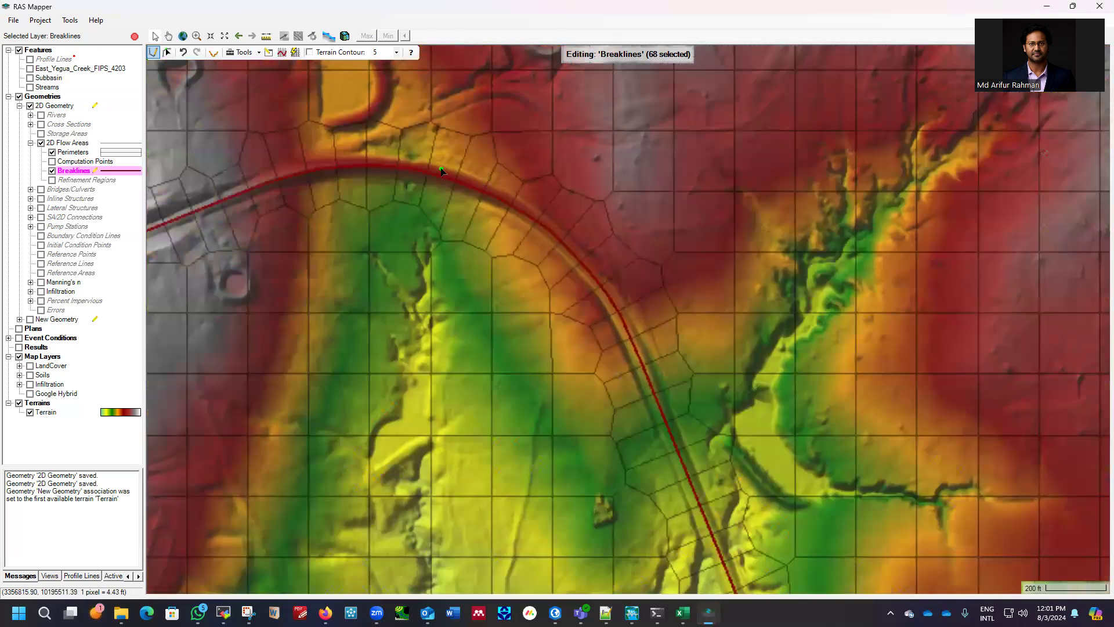
pyautogui.scroll(1, 581, 269)
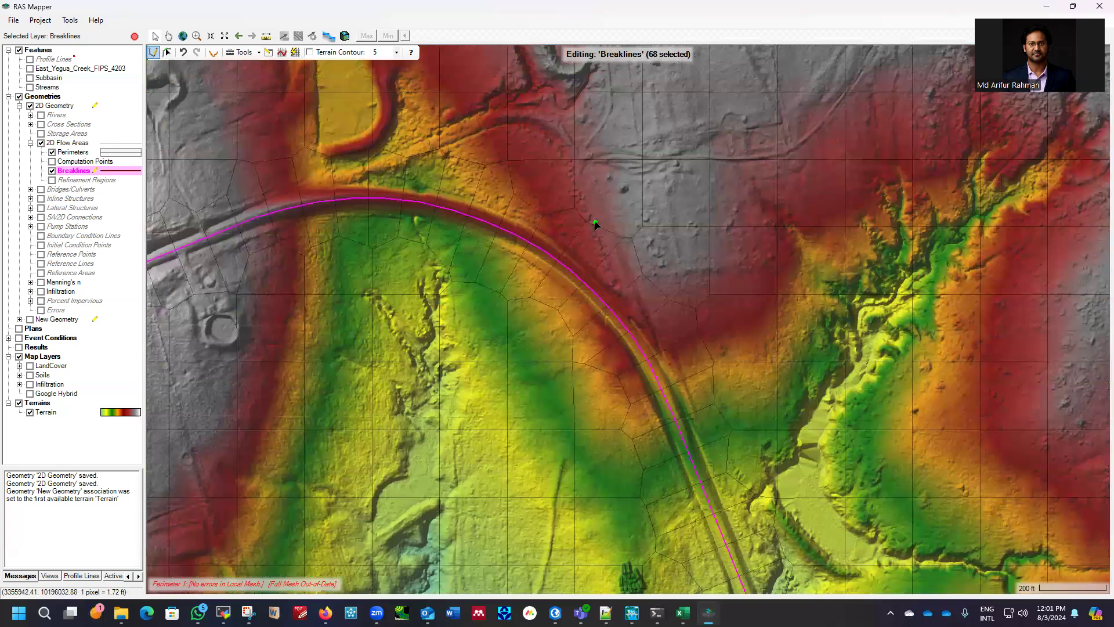
pyautogui.scroll(-1, 596, 224)
pyautogui.scroll(-1, 599, 284)
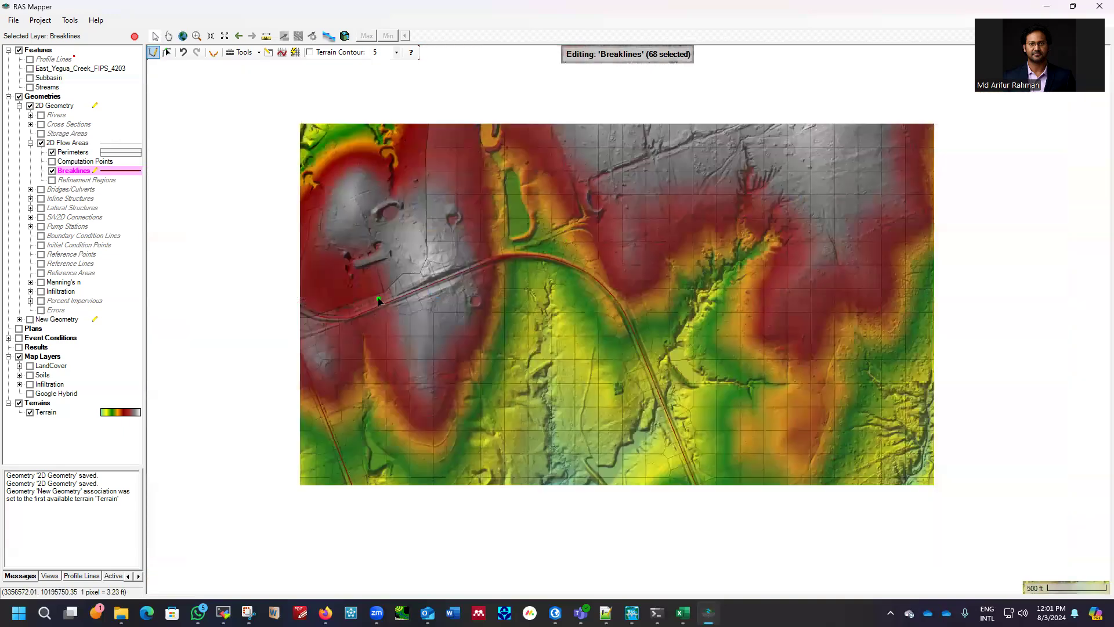
pyautogui.scroll(-1, 372, 306)
pyautogui.scroll(-1, 464, 229)
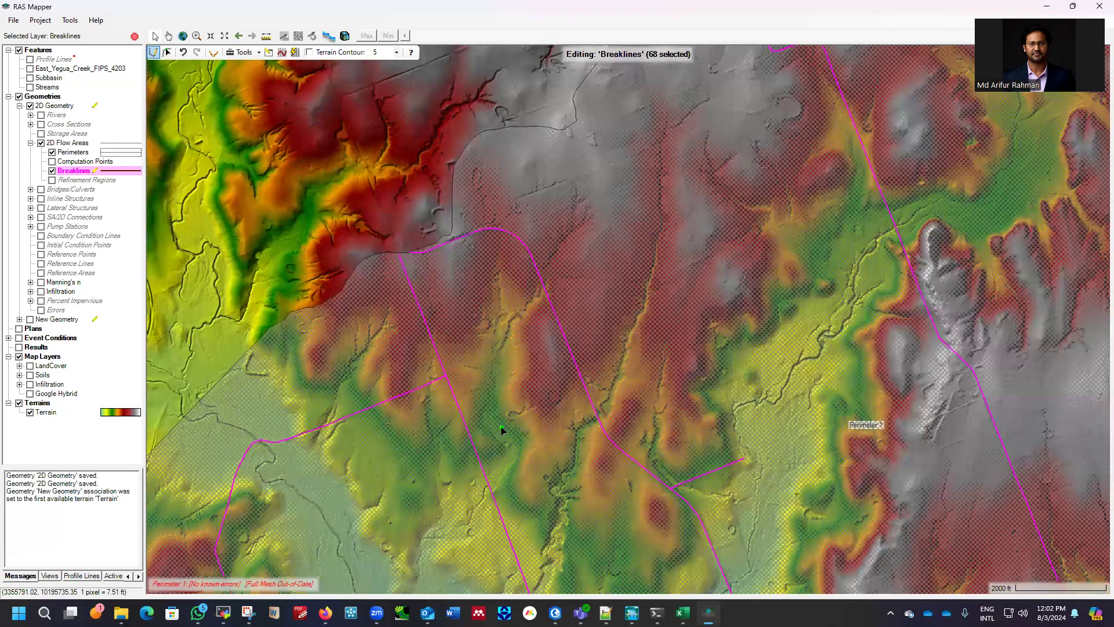
pyautogui.scroll(3, 429, 210)
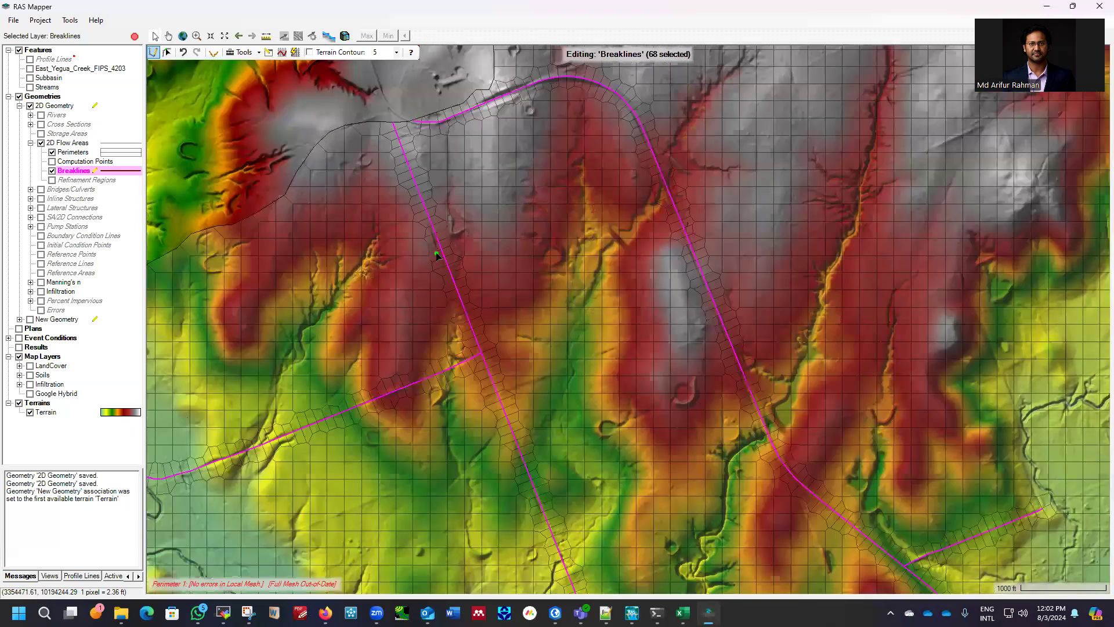
pyautogui.scroll(-3, 416, 250)
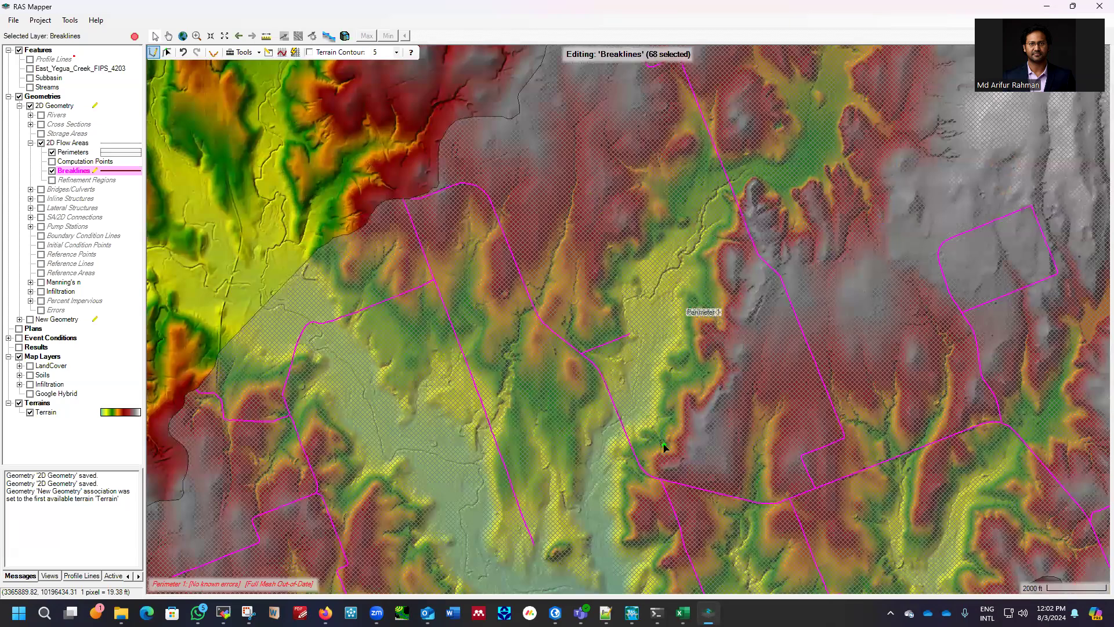
pyautogui.scroll(5, 770, 252)
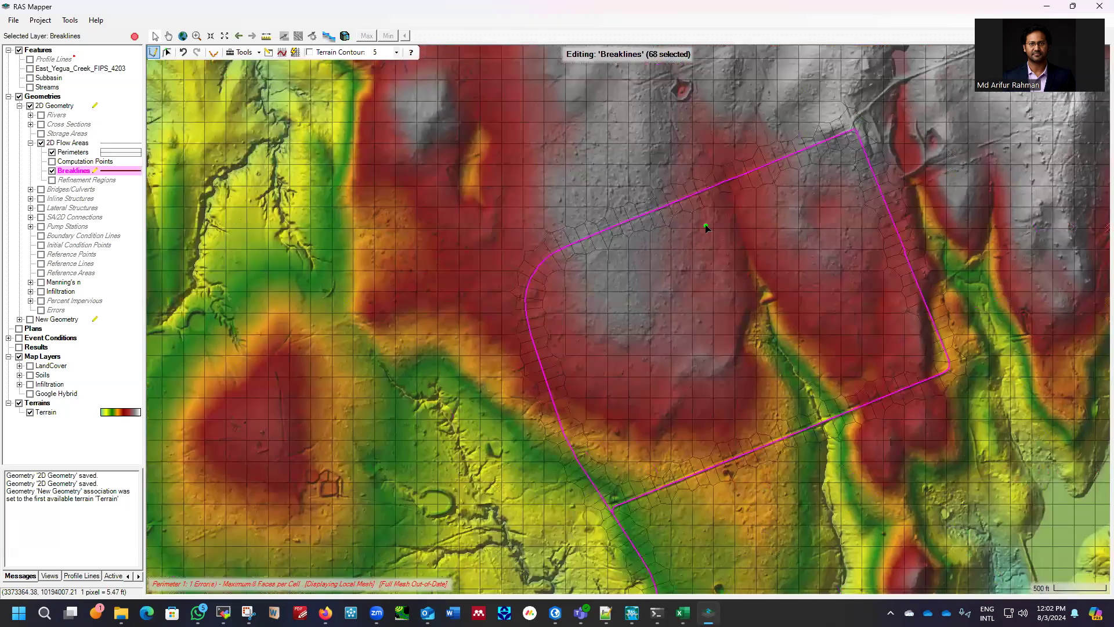
pyautogui.scroll(-4, 789, 244)
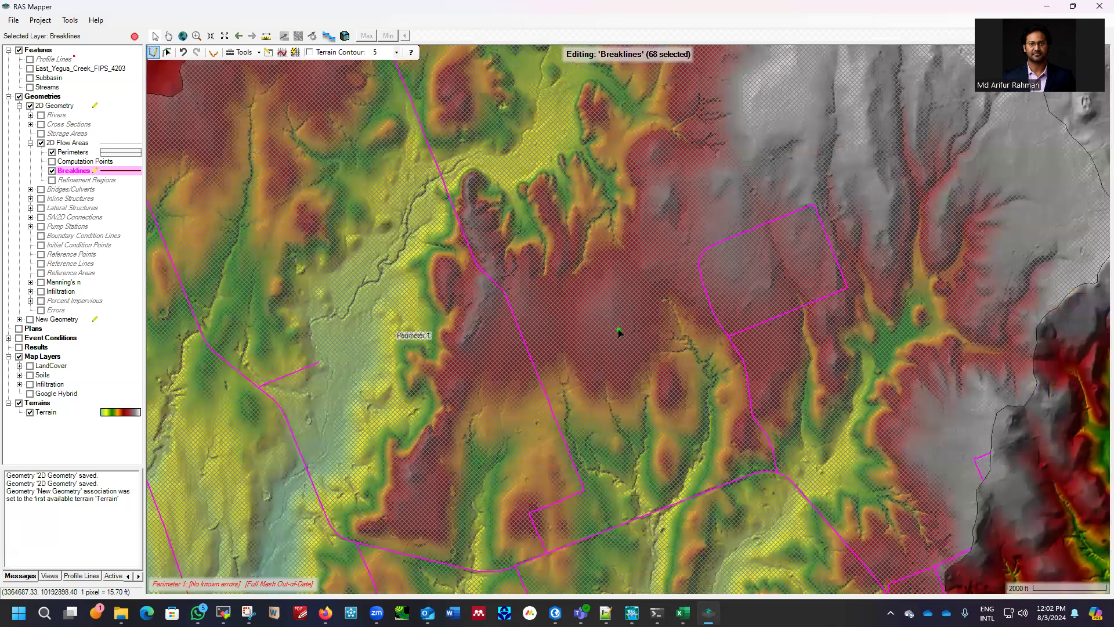
# Inspect the flagged mesh cell beside the road breakline up close, and check the full extent of the flow area.
pyautogui.scroll(4, 620, 332)
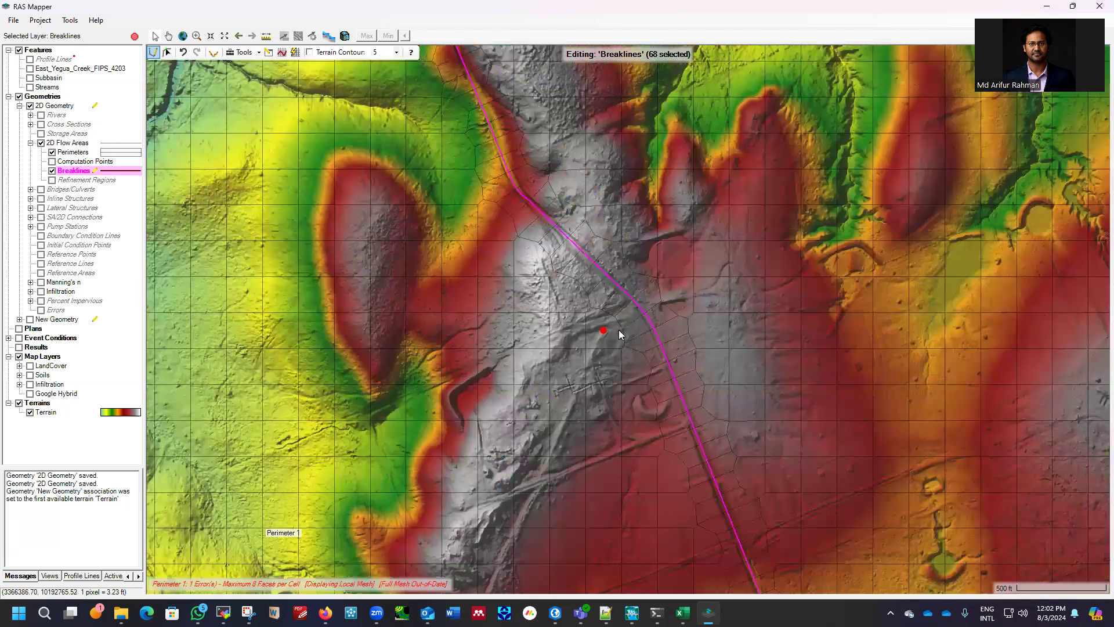
pyautogui.scroll(2, 620, 334)
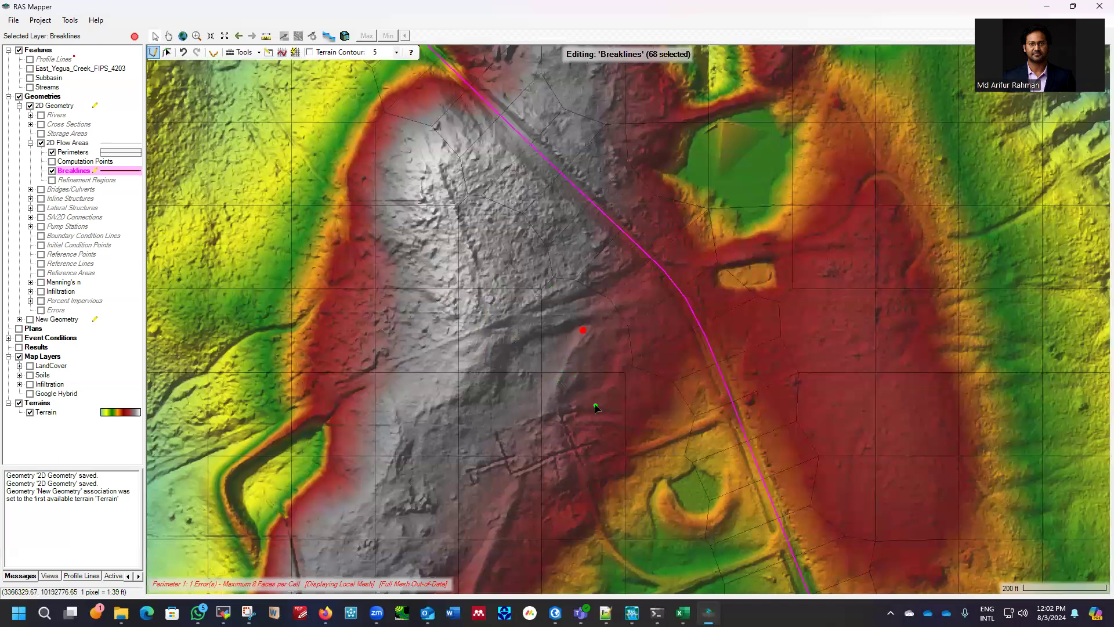
pyautogui.scroll(1, 595, 408)
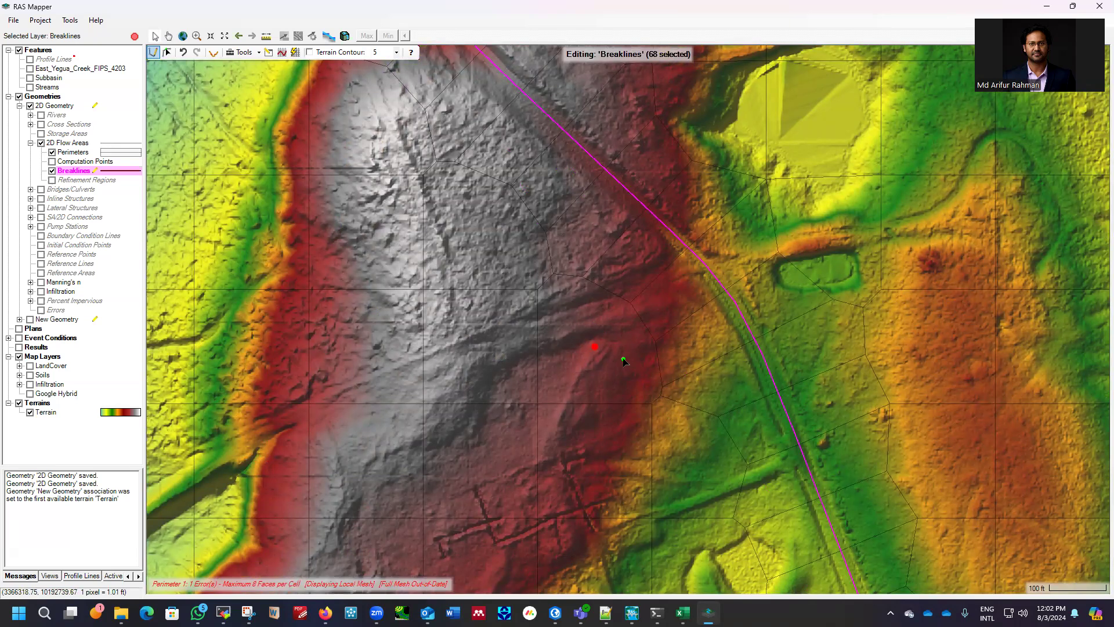
pyautogui.scroll(-1, 615, 355)
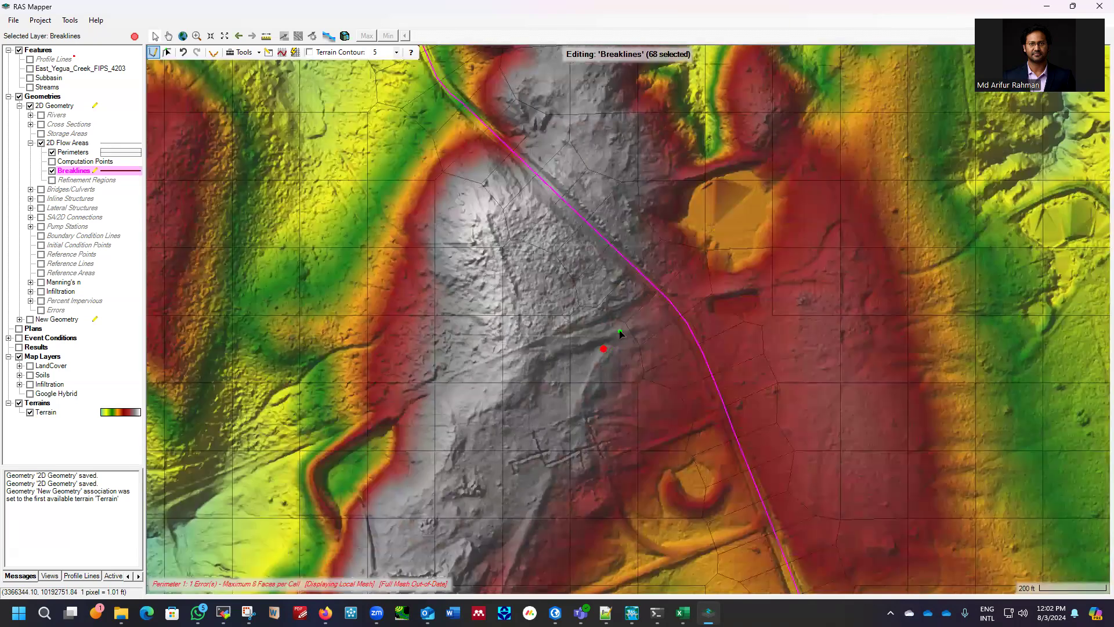
pyautogui.scroll(-2, 620, 328)
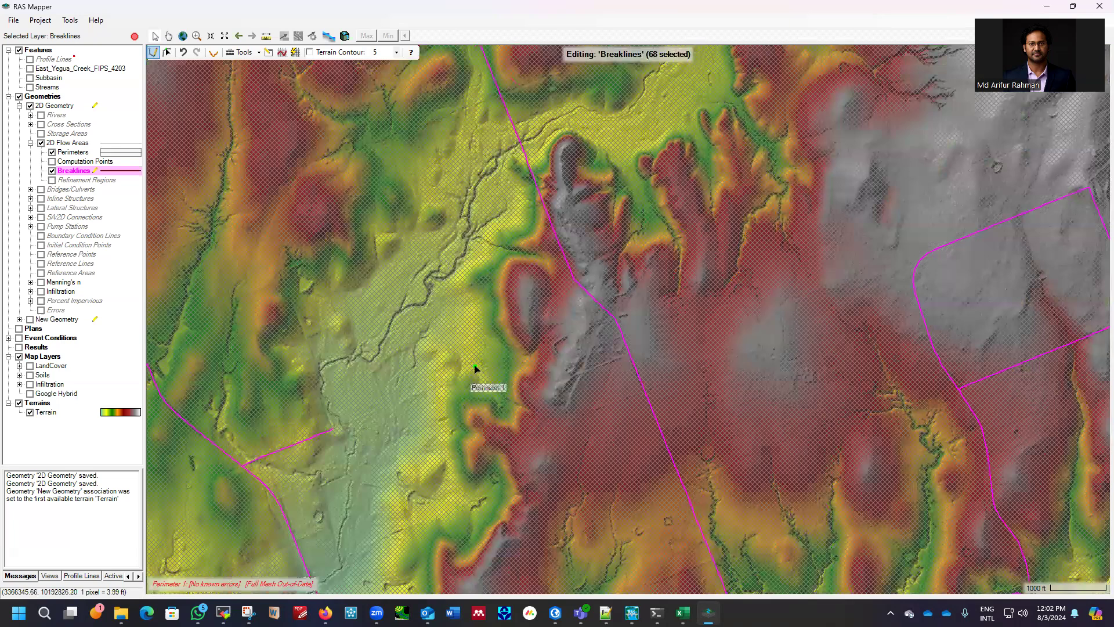
pyautogui.scroll(-2, 475, 367)
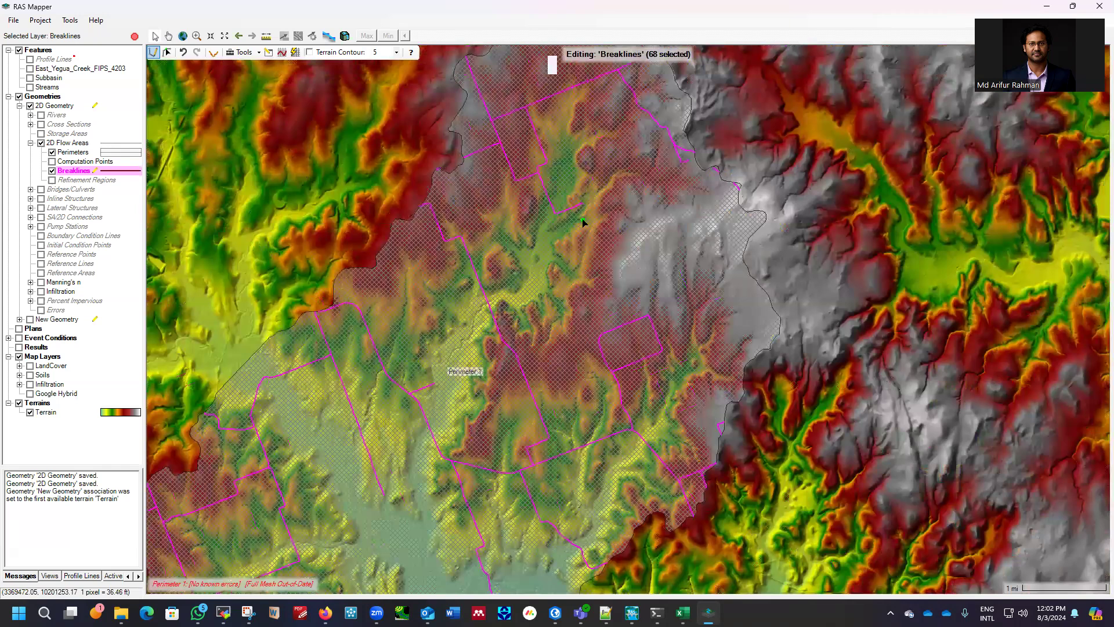
pyautogui.scroll(-1, 587, 222)
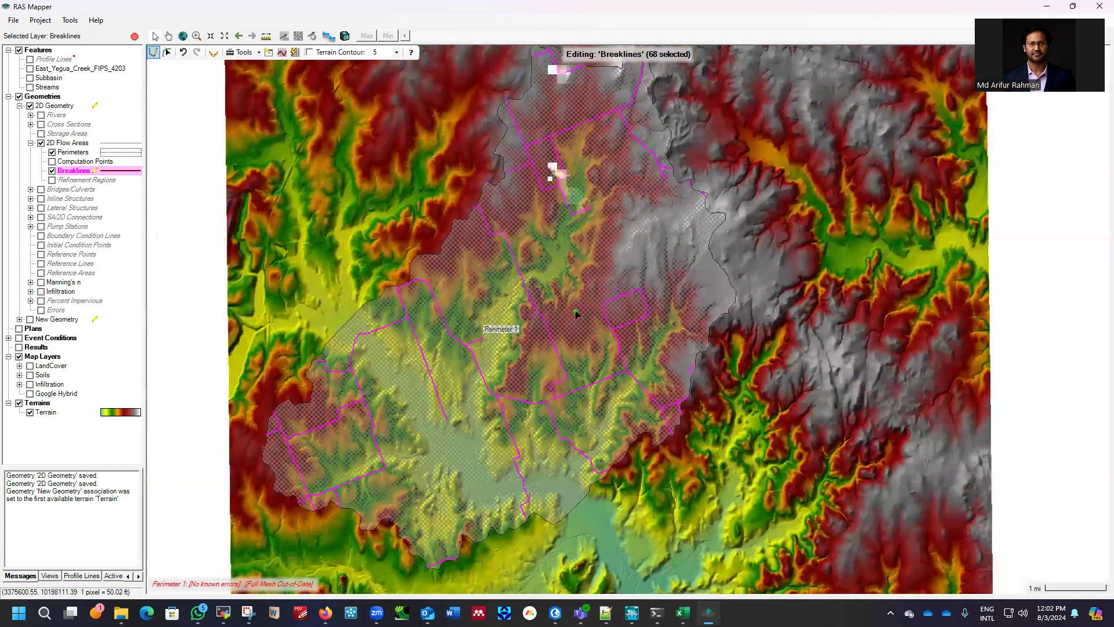
pyautogui.scroll(-1, 576, 314)
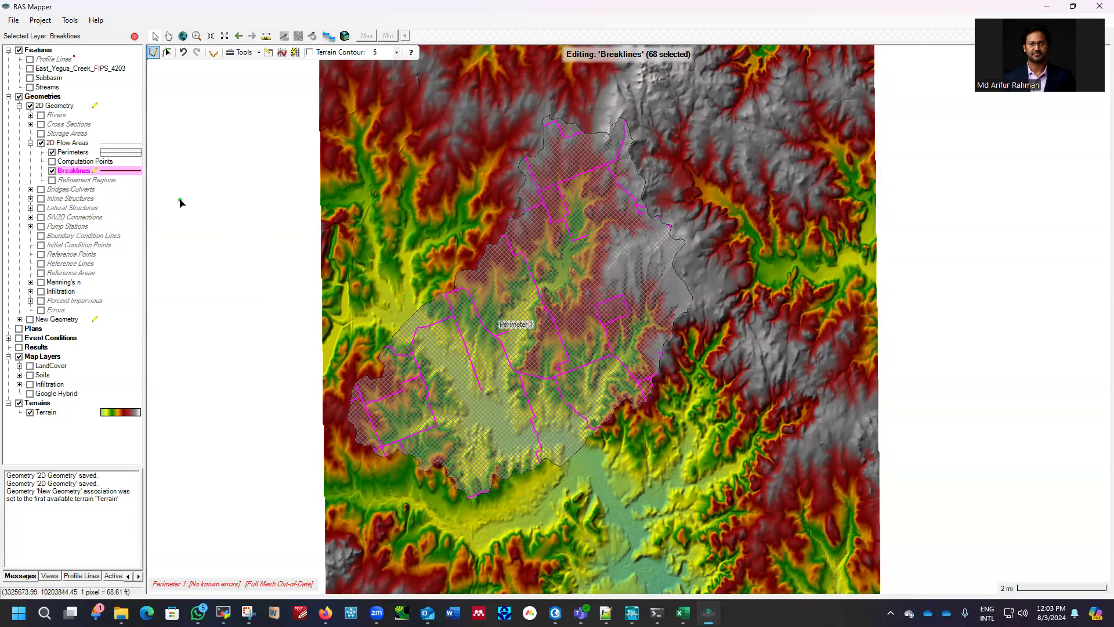
# Load East_Yegua_Creek_FIPS_4203_non_refinement_streams.shp from the GIS_Files Work_Area1 folder into a shapefile import for the Breaklines layer.
pyautogui.rightClick(75, 173)
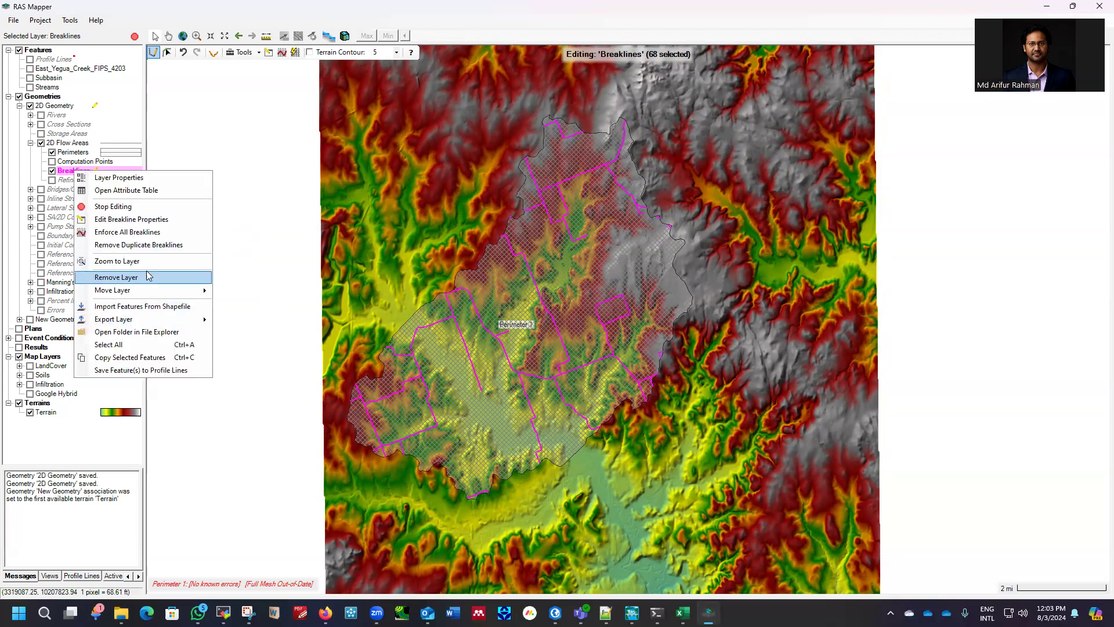
pyautogui.click(144, 306)
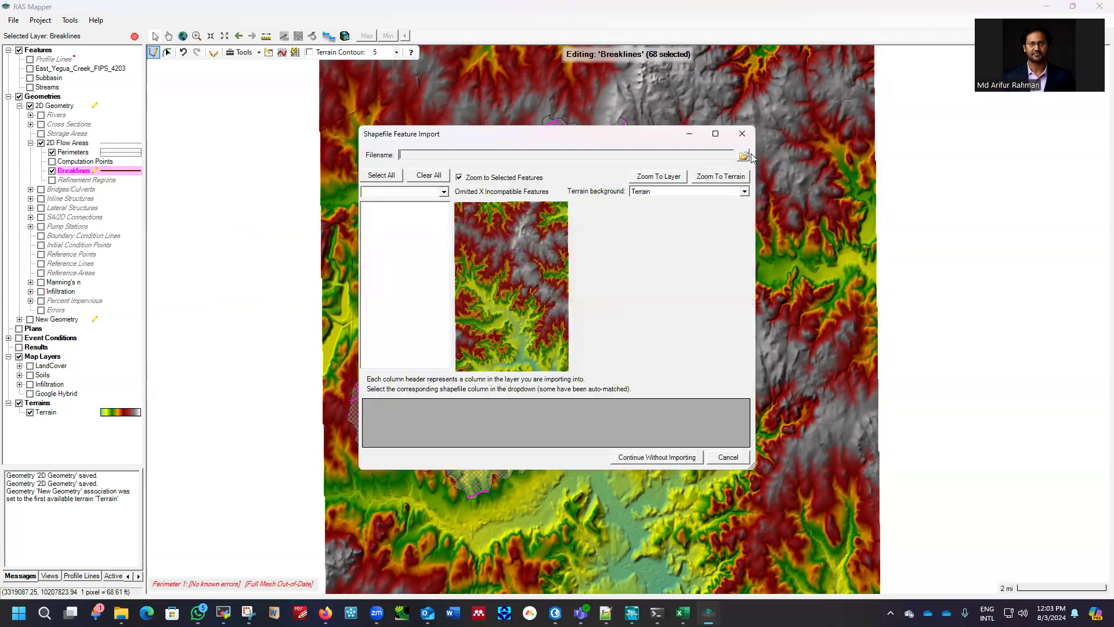
pyautogui.click(744, 156)
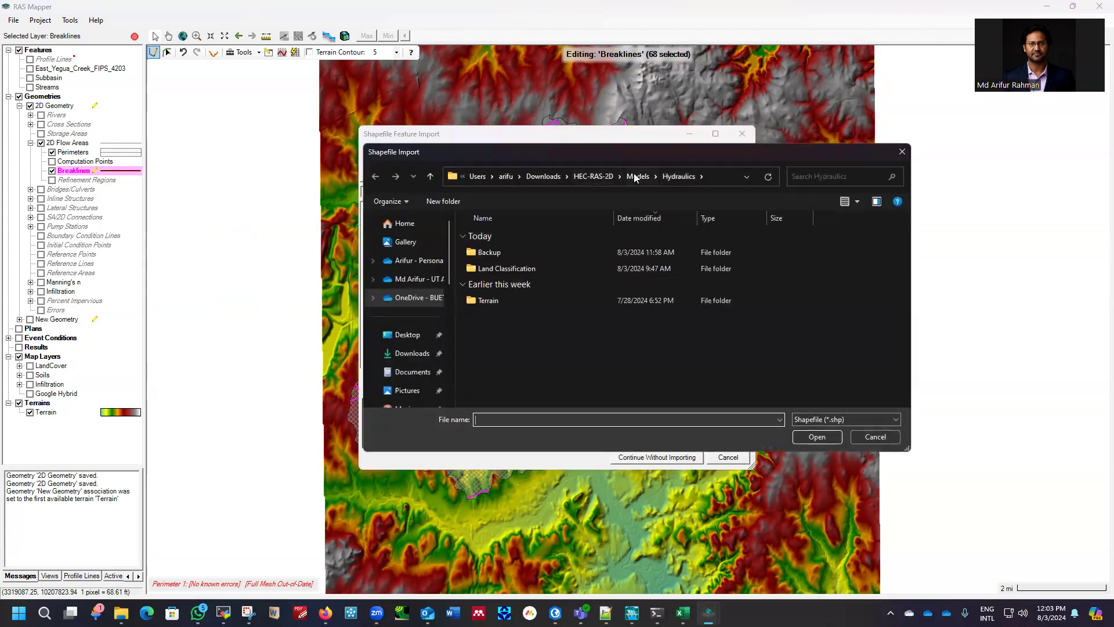
pyautogui.click(598, 176)
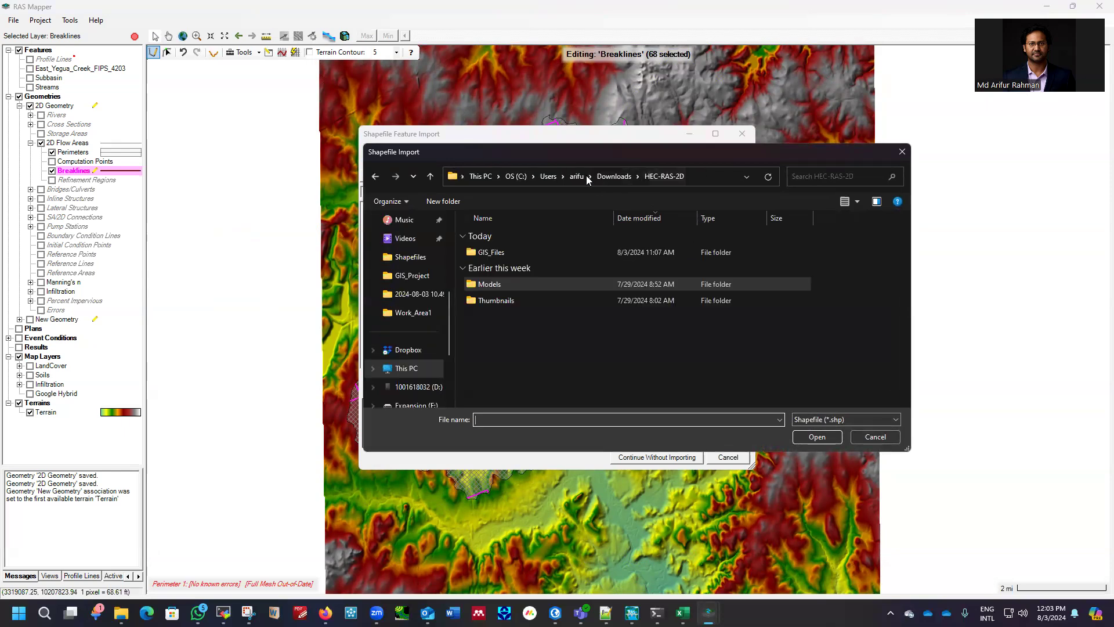
pyautogui.doubleClick(506, 256)
pyautogui.scroll(-3, 522, 317)
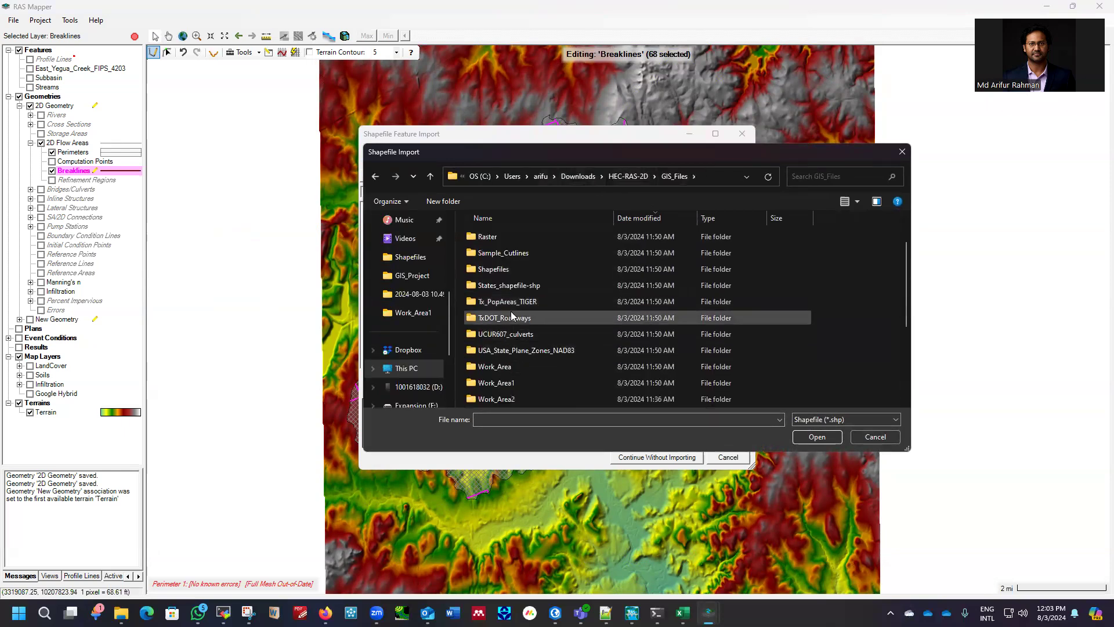
pyautogui.doubleClick(497, 286)
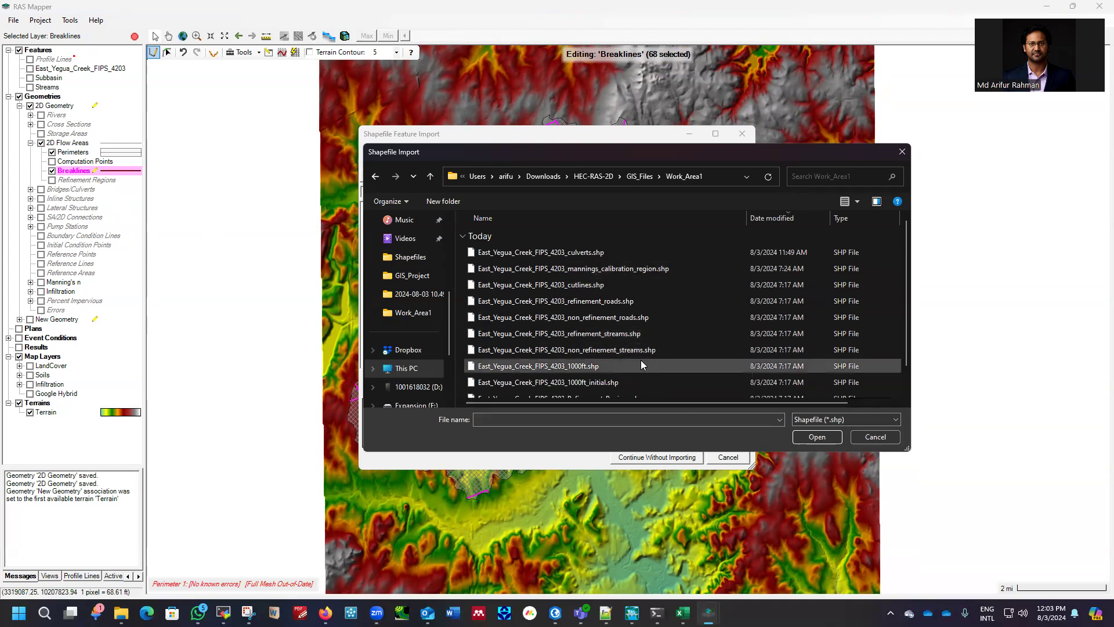
pyautogui.click(610, 352)
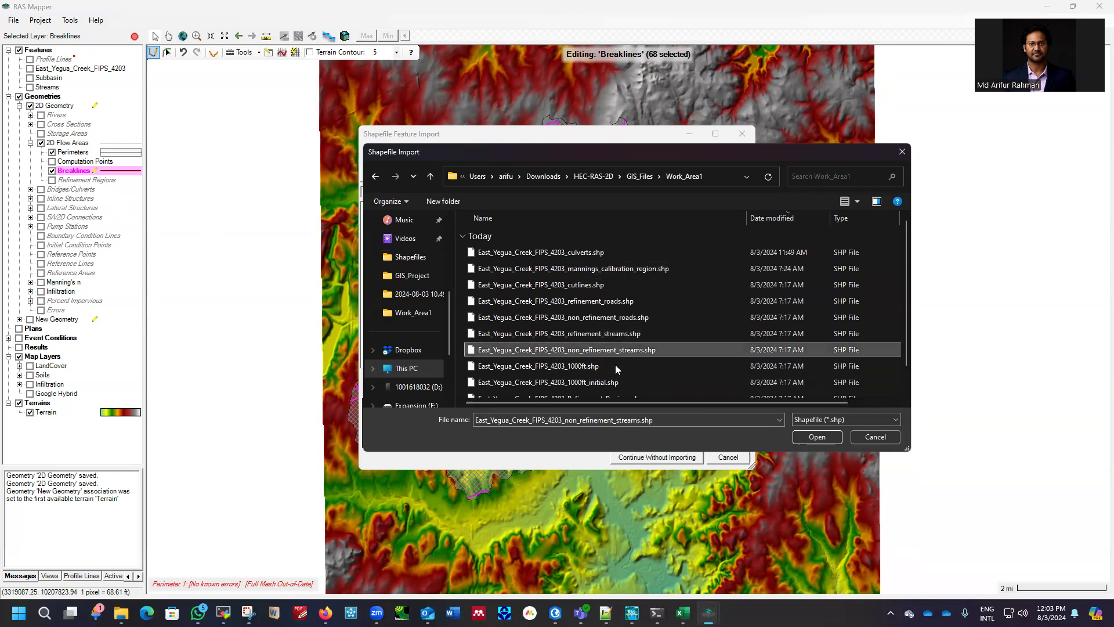
pyautogui.click(811, 435)
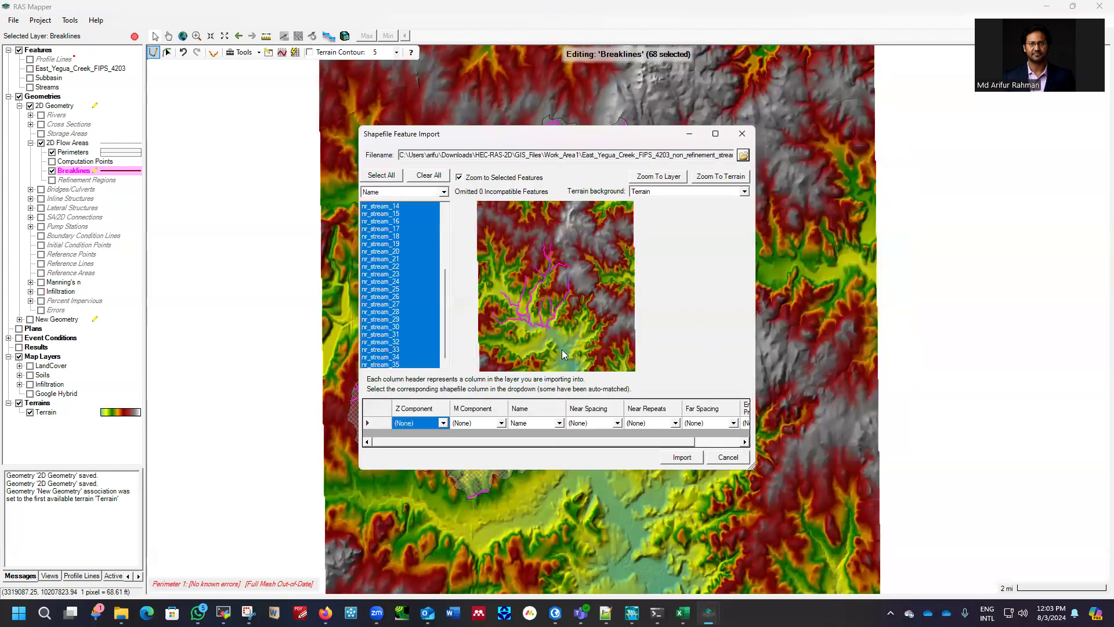
# Import the non-refinement streams as breaklines, matching Near Spacing to Near_Spaci, Near Repeats to Near_Repea and Far Spacing to Far_Spacin.
pyautogui.click(618, 423)
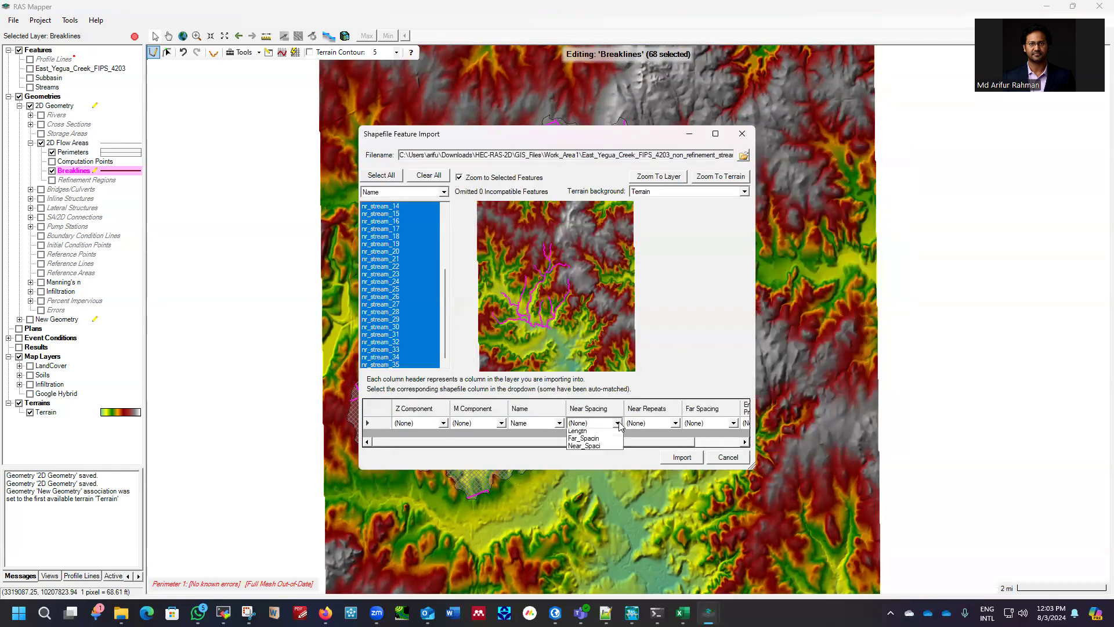
pyautogui.click(584, 457)
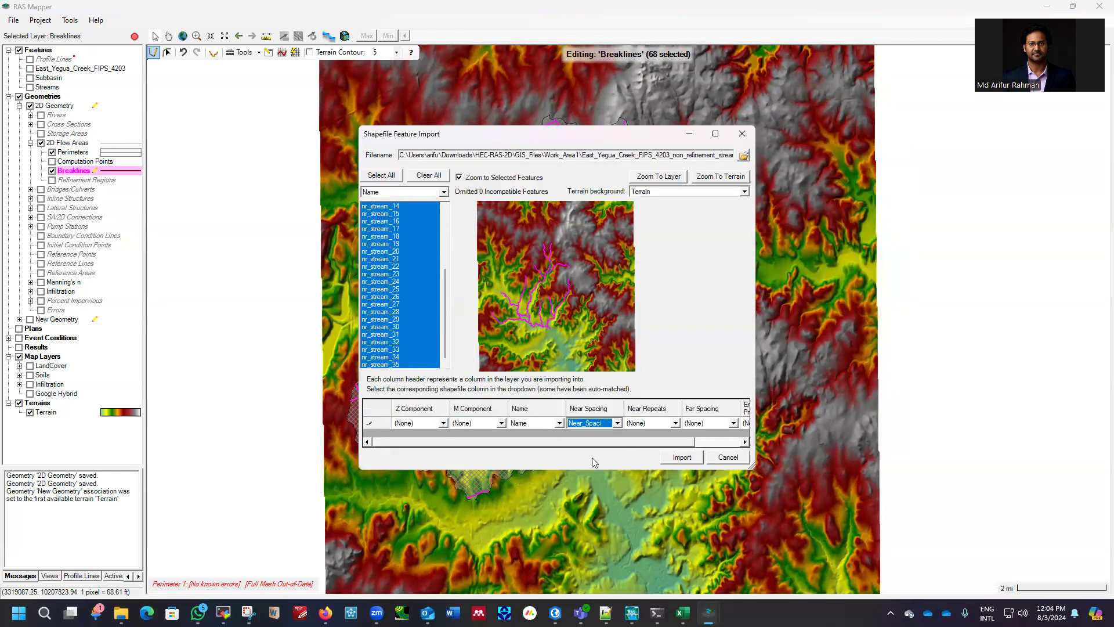
pyautogui.click(676, 427)
pyautogui.click(658, 474)
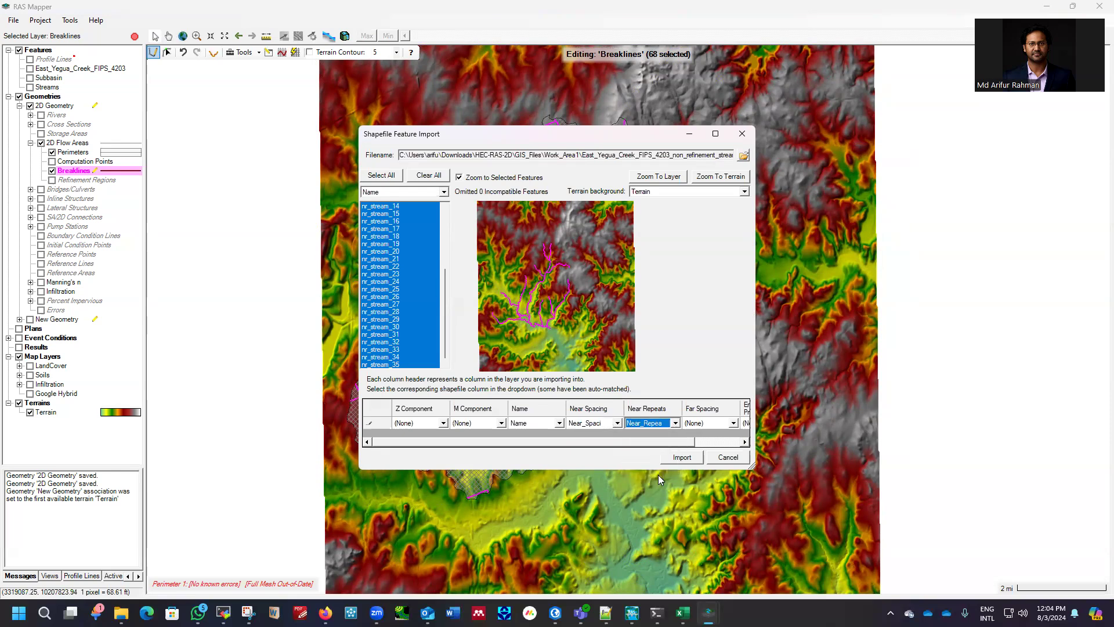
pyautogui.click(734, 424)
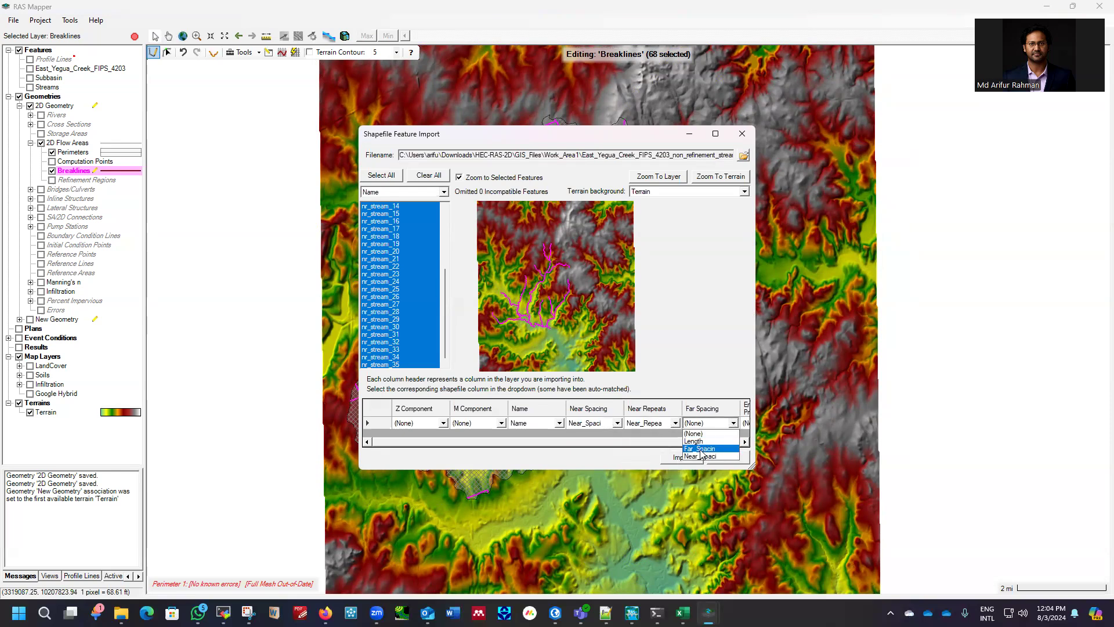
pyautogui.click(701, 451)
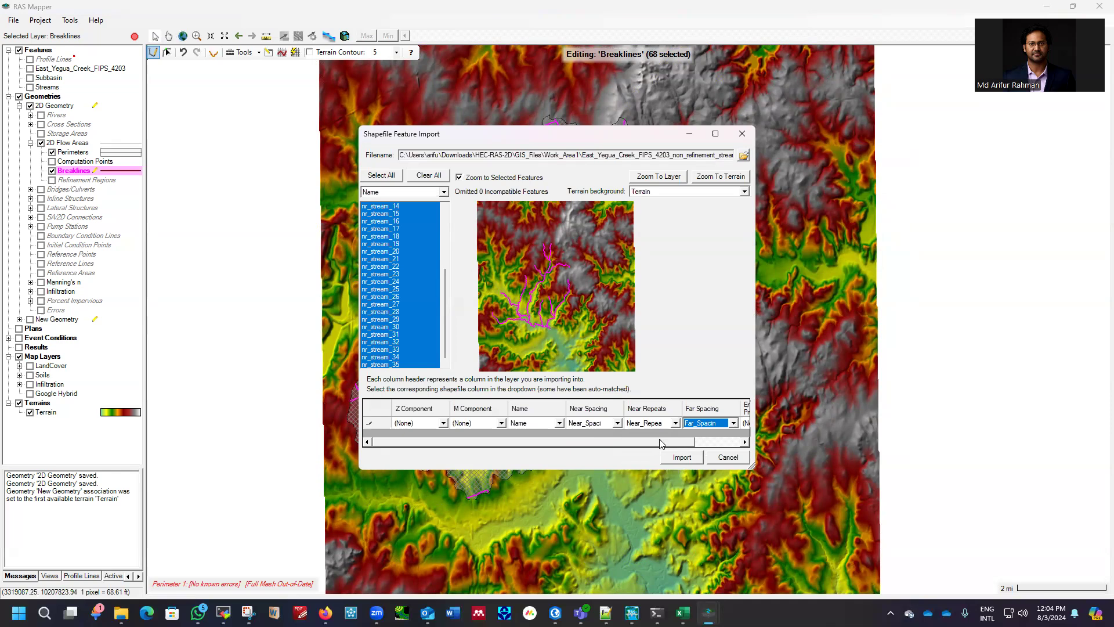
pyautogui.click(677, 458)
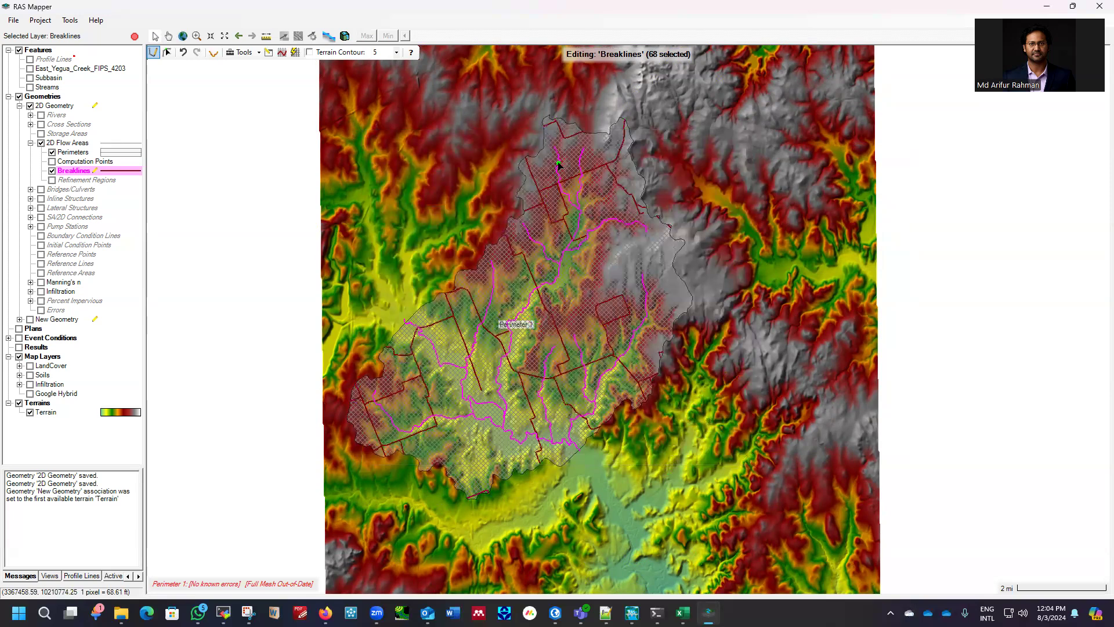
# In the breakline properties, turn off Enforce 1 Cell Protection Radius for all stream breaklines, nr_stream_0 through nr_stream_35.
pyautogui.scroll(3, 559, 166)
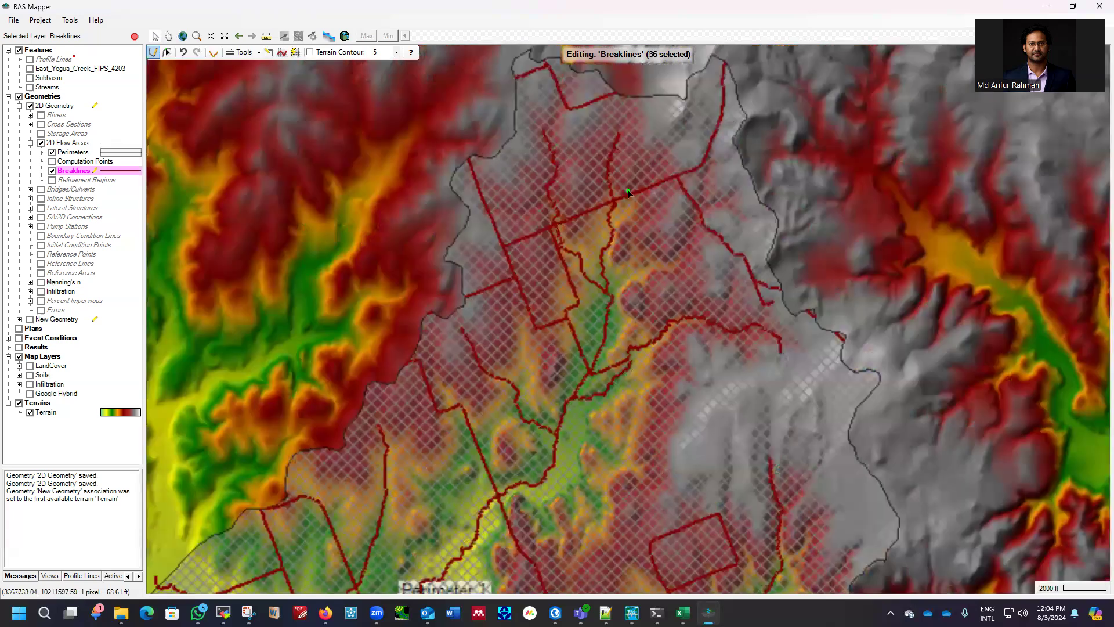
pyautogui.scroll(2, 628, 192)
pyautogui.scroll(1, 585, 187)
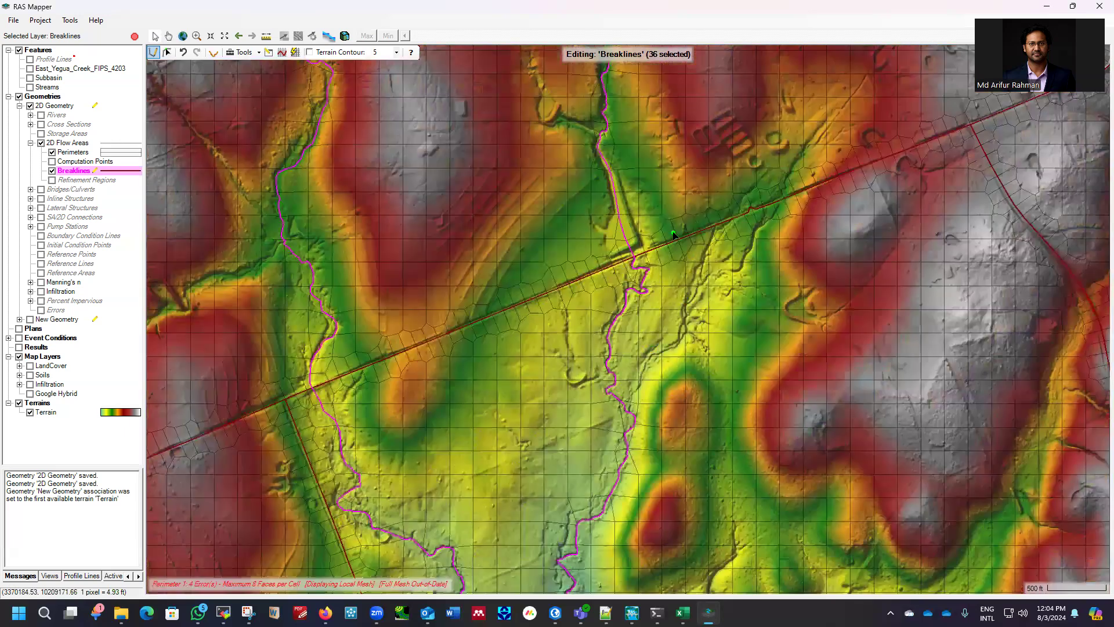
pyautogui.scroll(-1, 673, 234)
pyautogui.rightClick(75, 174)
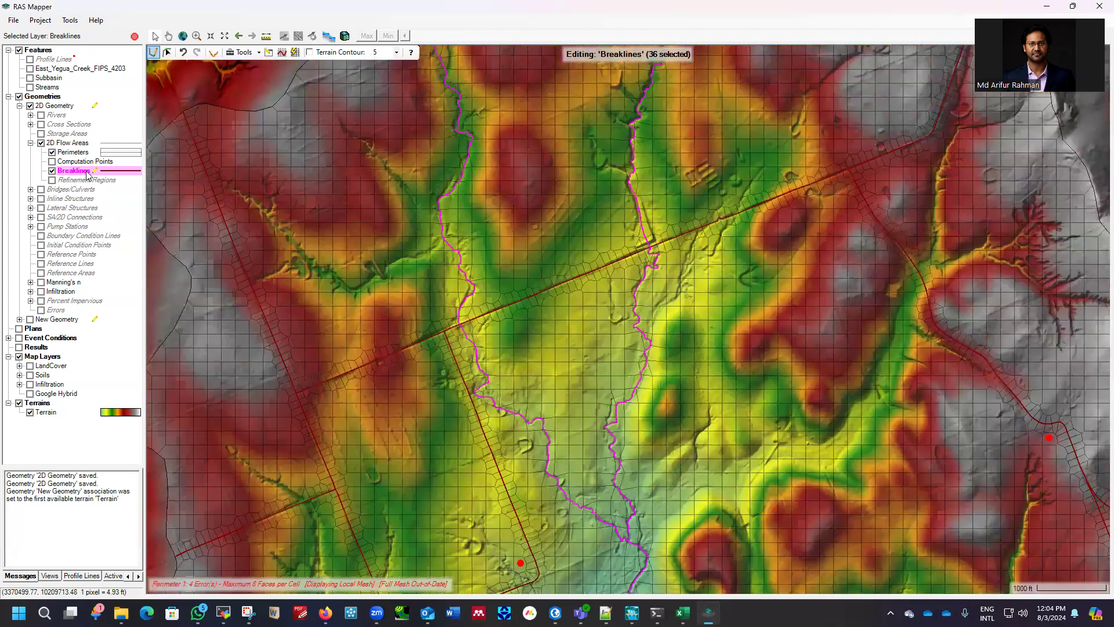
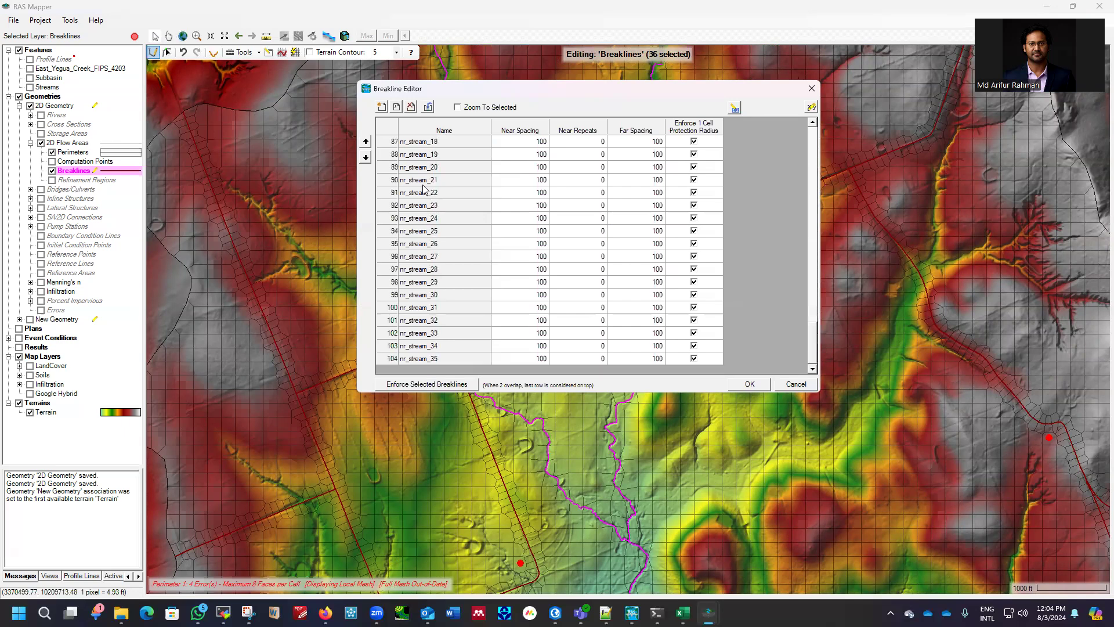
pyautogui.scroll(6, 429, 203)
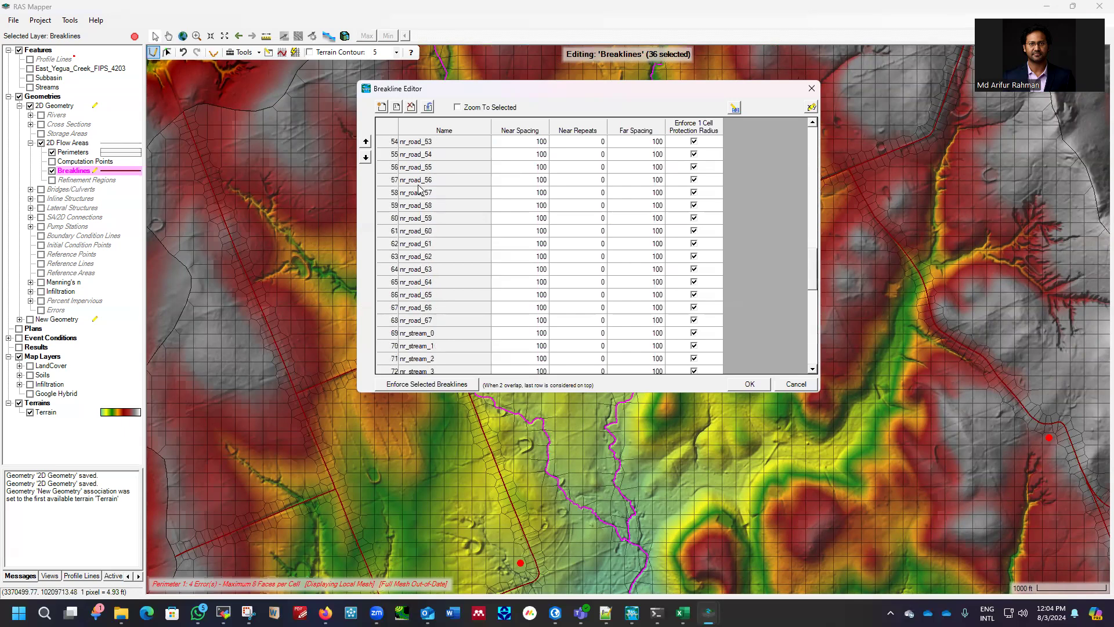
pyautogui.scroll(1, 423, 191)
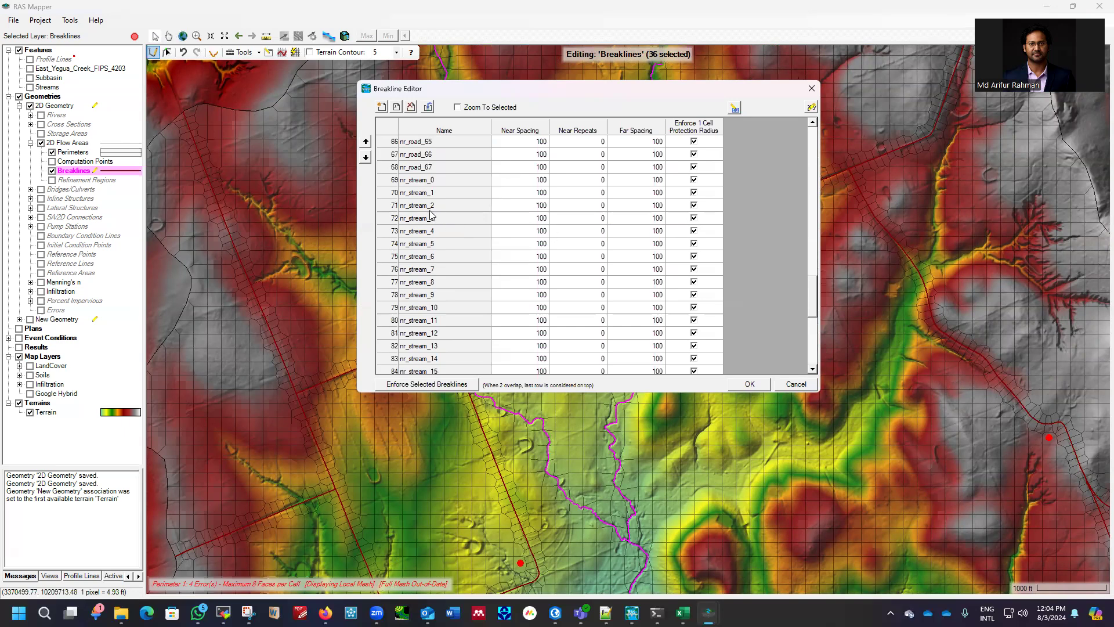
pyautogui.click(418, 183)
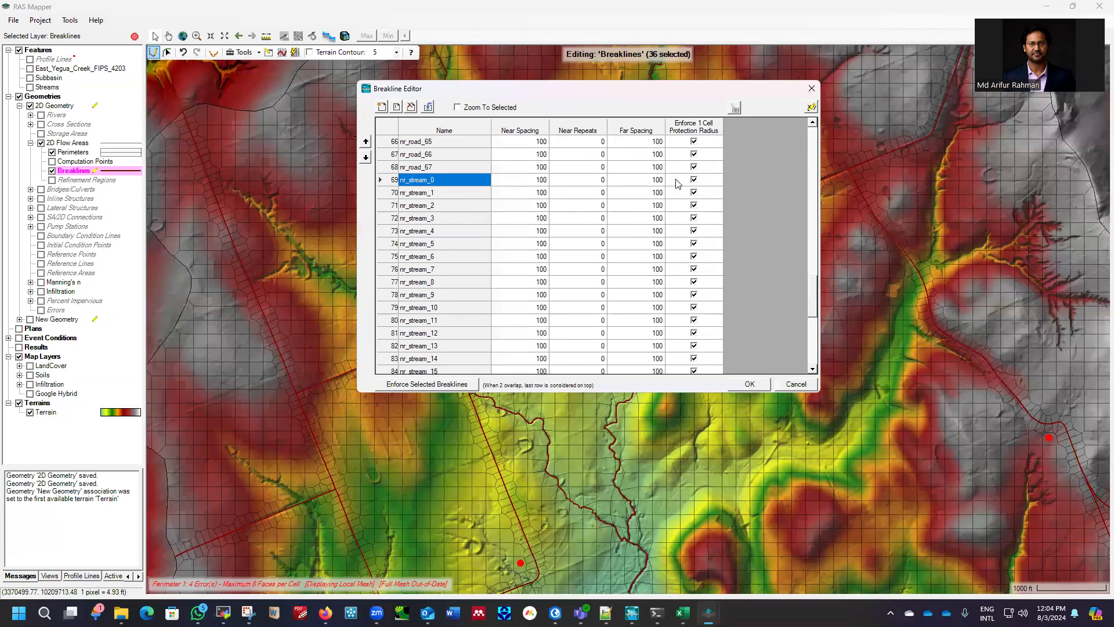
pyautogui.scroll(-7, 474, 260)
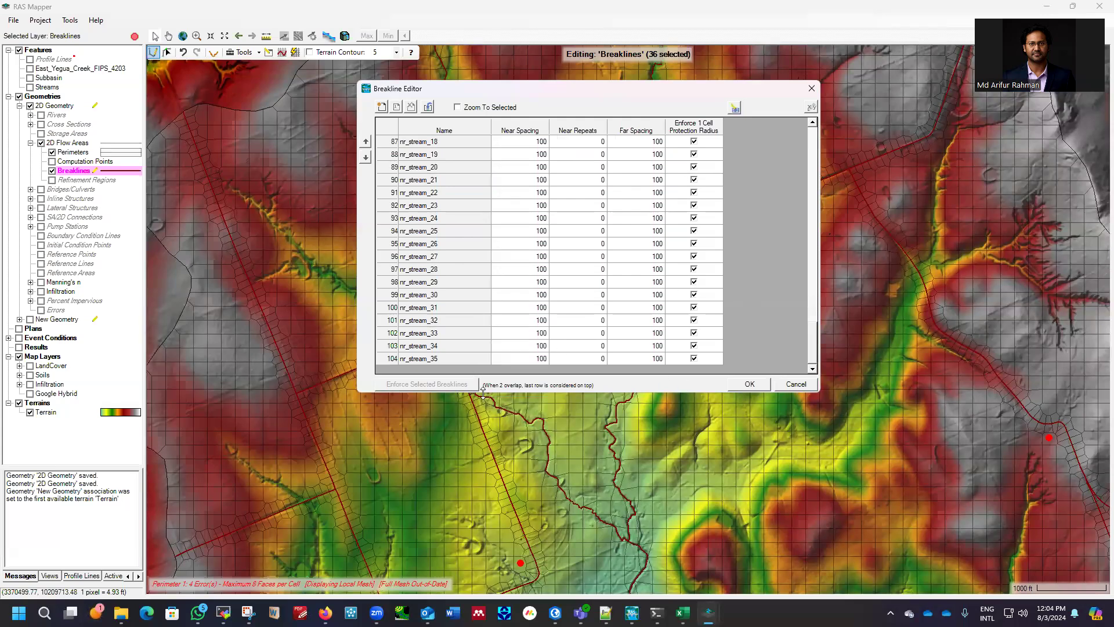
pyautogui.keyDown('shift'); pyautogui.click(674, 359); pyautogui.keyUp('shift')
pyautogui.scroll(12, 676, 299)
pyautogui.scroll(-4, 682, 308)
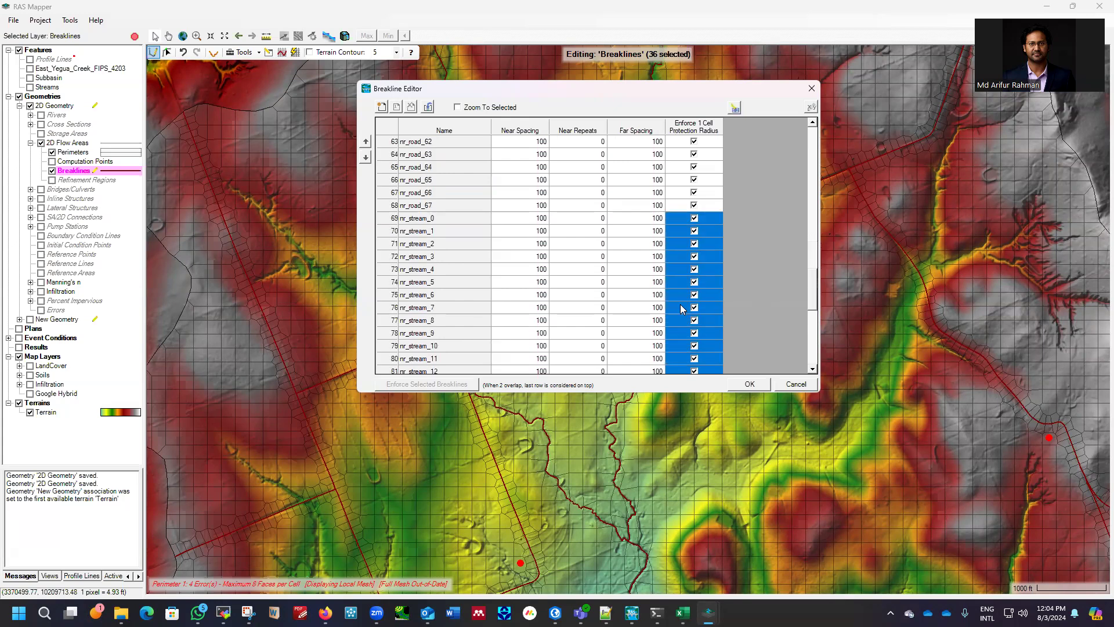
pyautogui.click(695, 219)
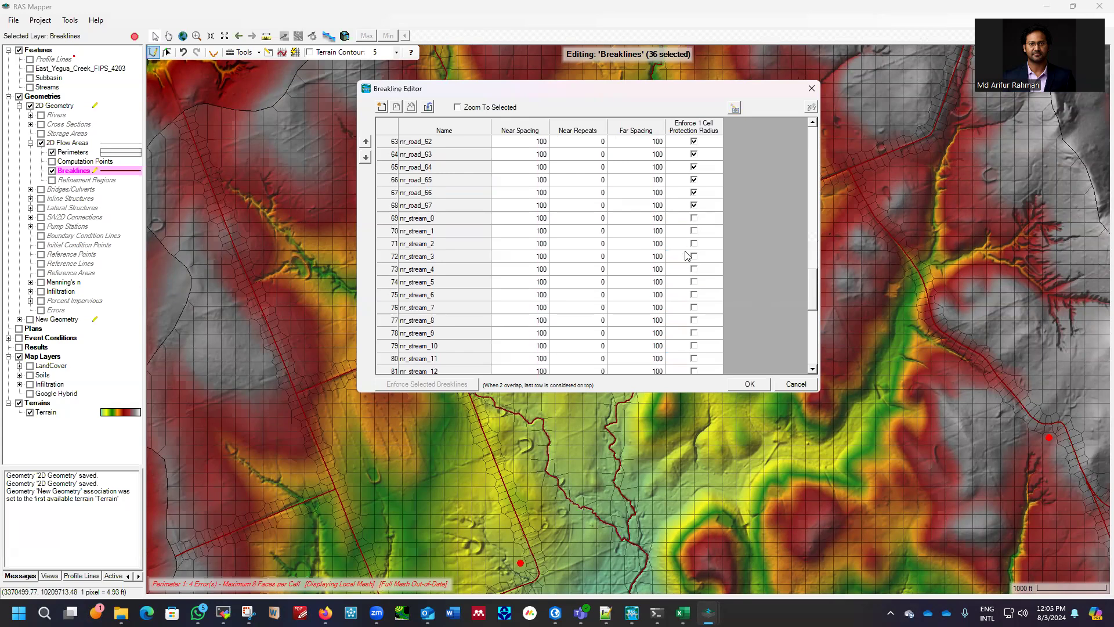
pyautogui.scroll(-3, 690, 282)
pyautogui.scroll(3, 694, 293)
# Select the stream breaklines nr_stream_0 through nr_stream_35 and accept the Breakline Editor changes.
pyautogui.click(410, 219)
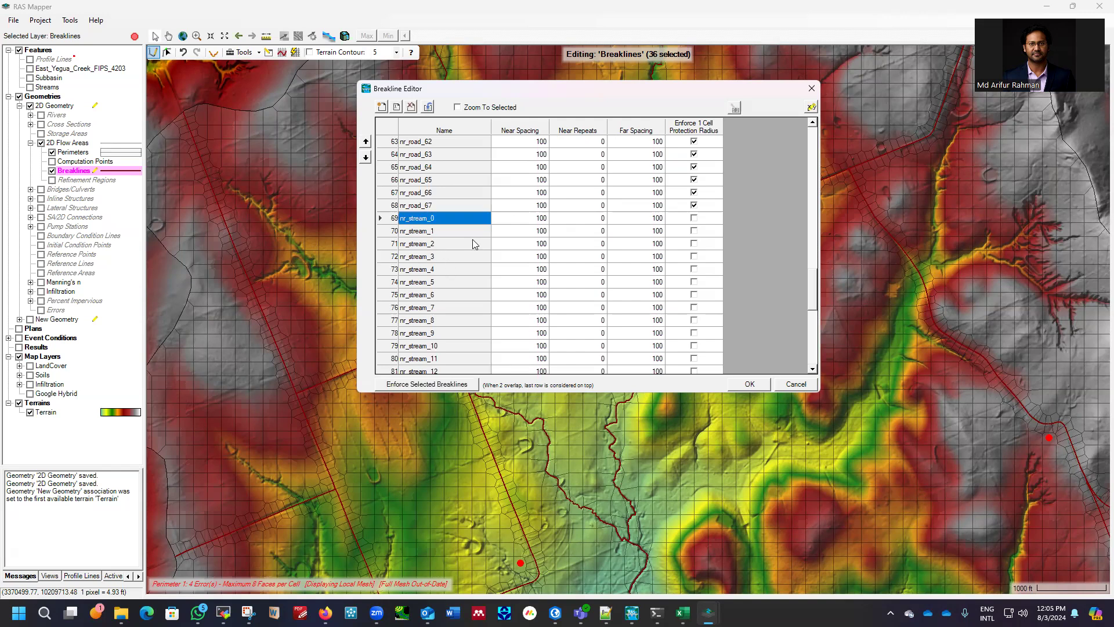
pyautogui.scroll(-8, 510, 248)
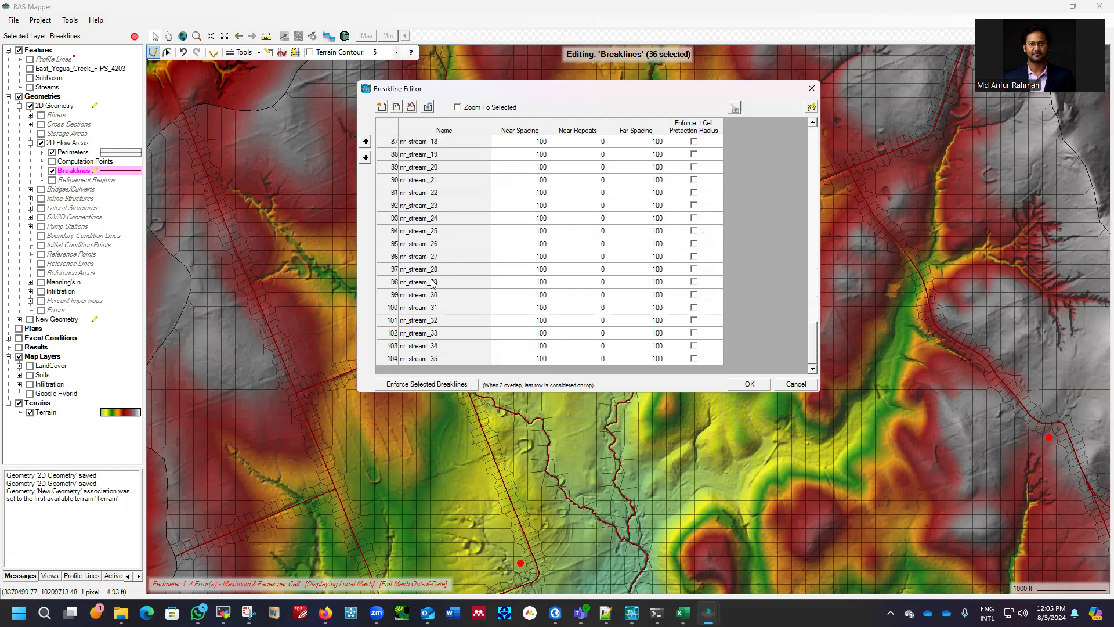
pyautogui.keyDown('shift'); pyautogui.click(429, 360); pyautogui.keyUp('shift')
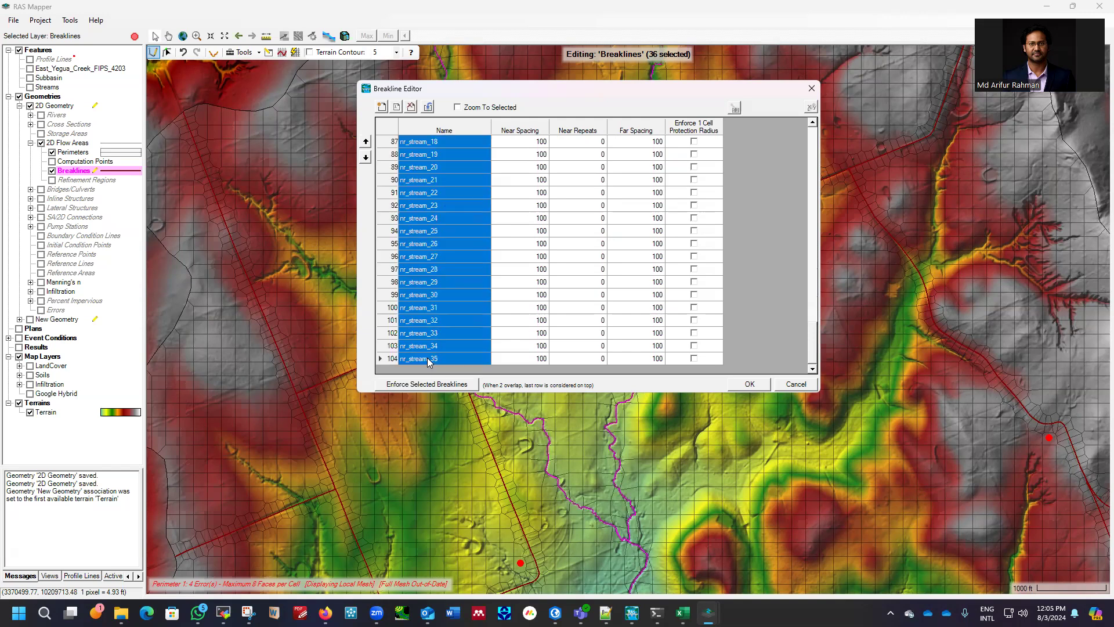
pyautogui.scroll(5, 442, 273)
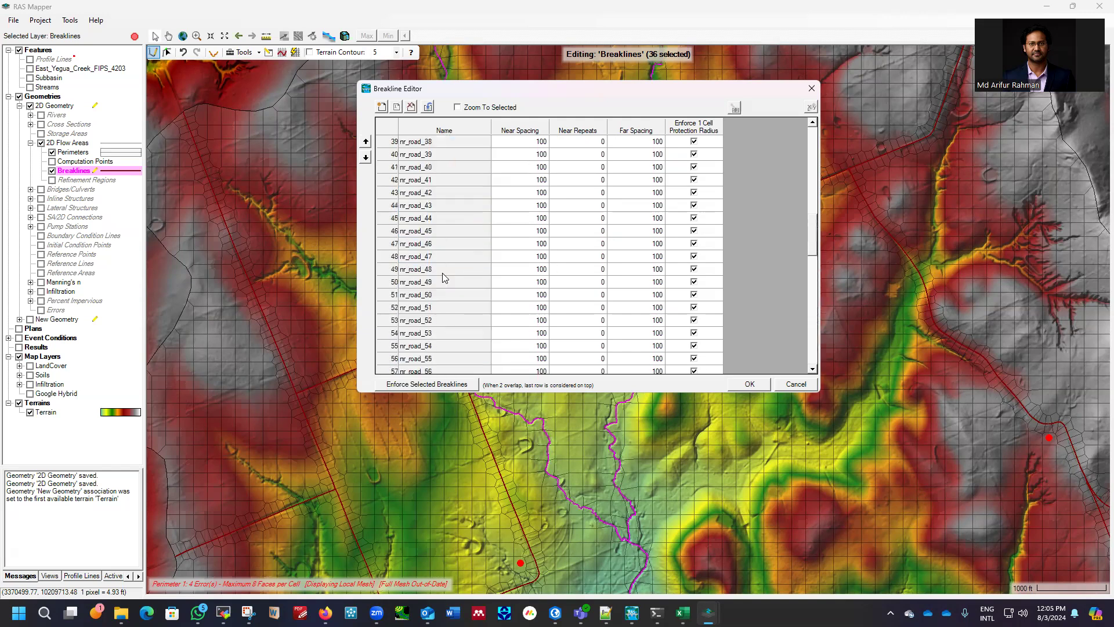
pyautogui.scroll(-5, 442, 273)
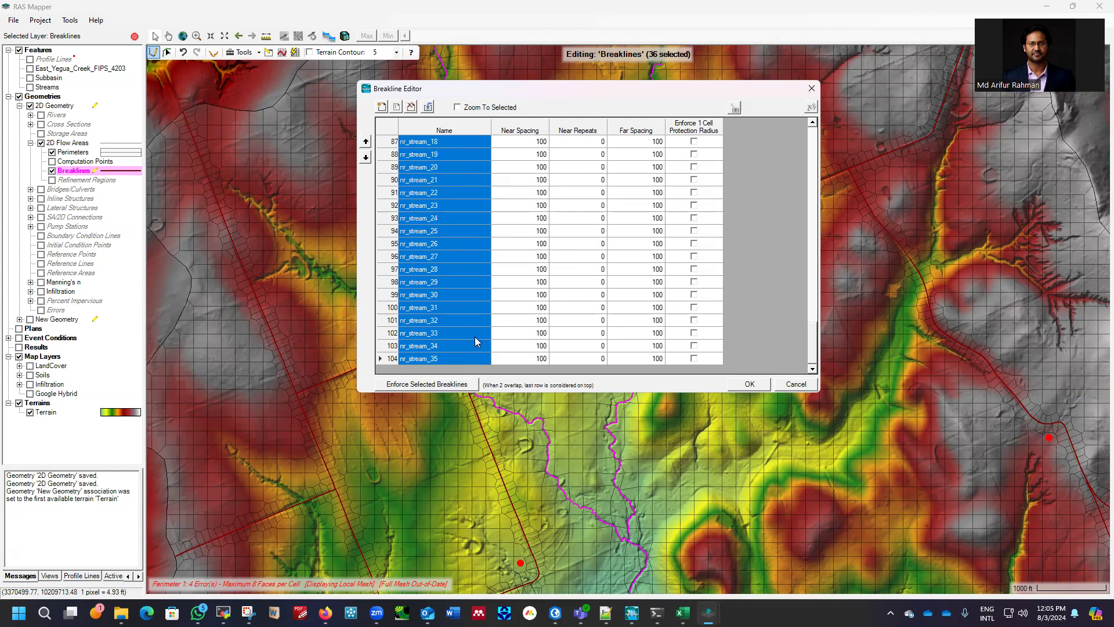
pyautogui.click(750, 385)
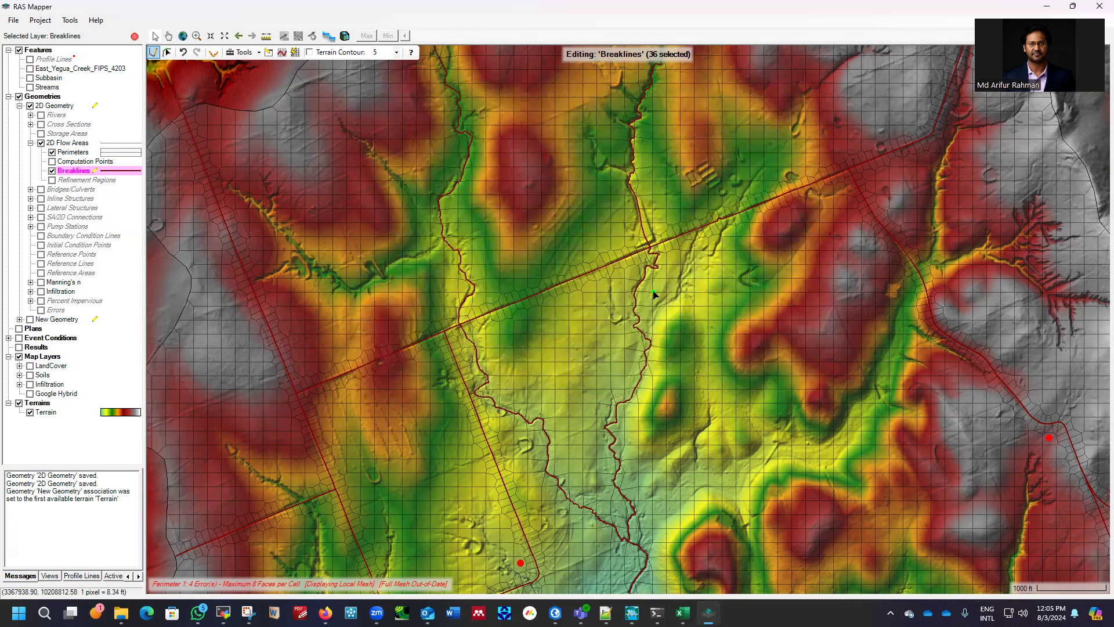
# Examine how the stream breaklines follow the terrain channels and cross the mesh cells, up close and across the northern flow area.
pyautogui.scroll(1, 642, 320)
pyautogui.scroll(2, 616, 310)
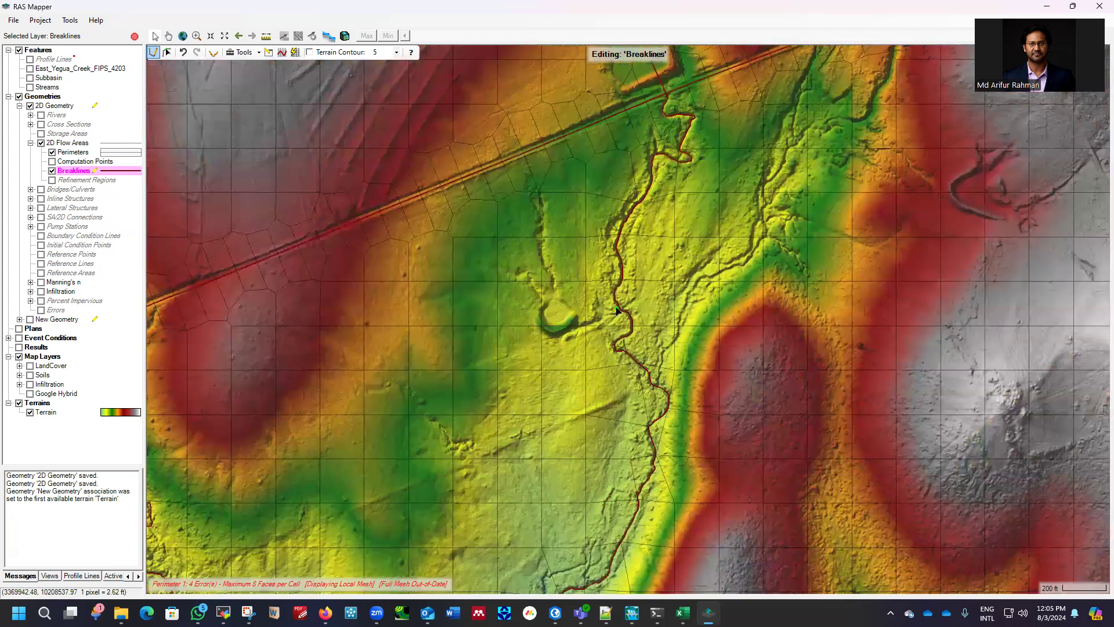
pyautogui.scroll(1, 619, 305)
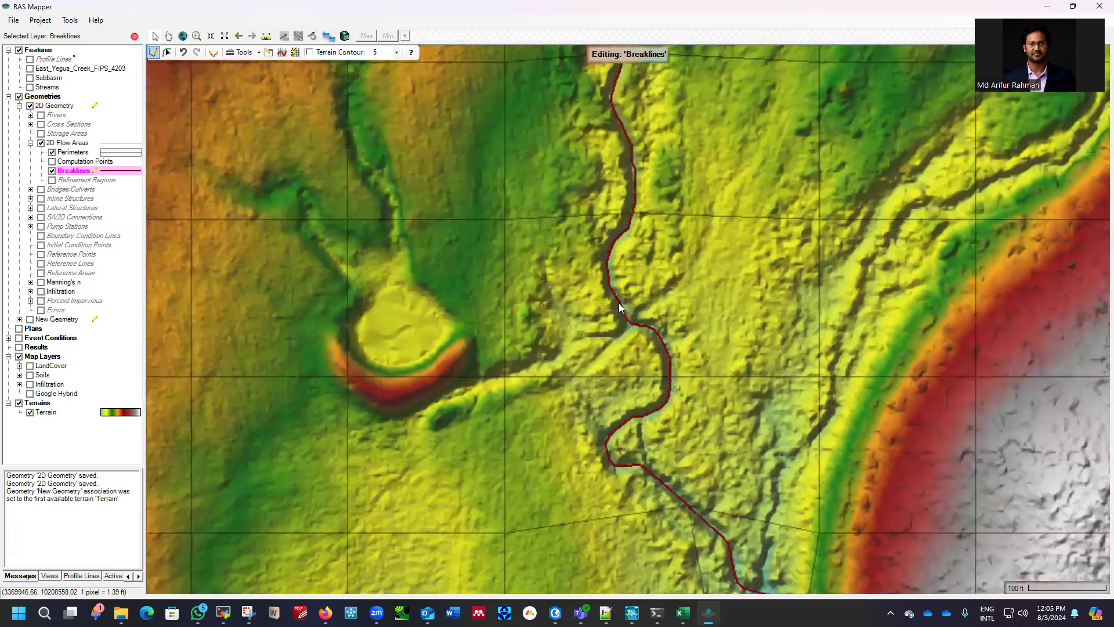
pyautogui.scroll(1, 618, 303)
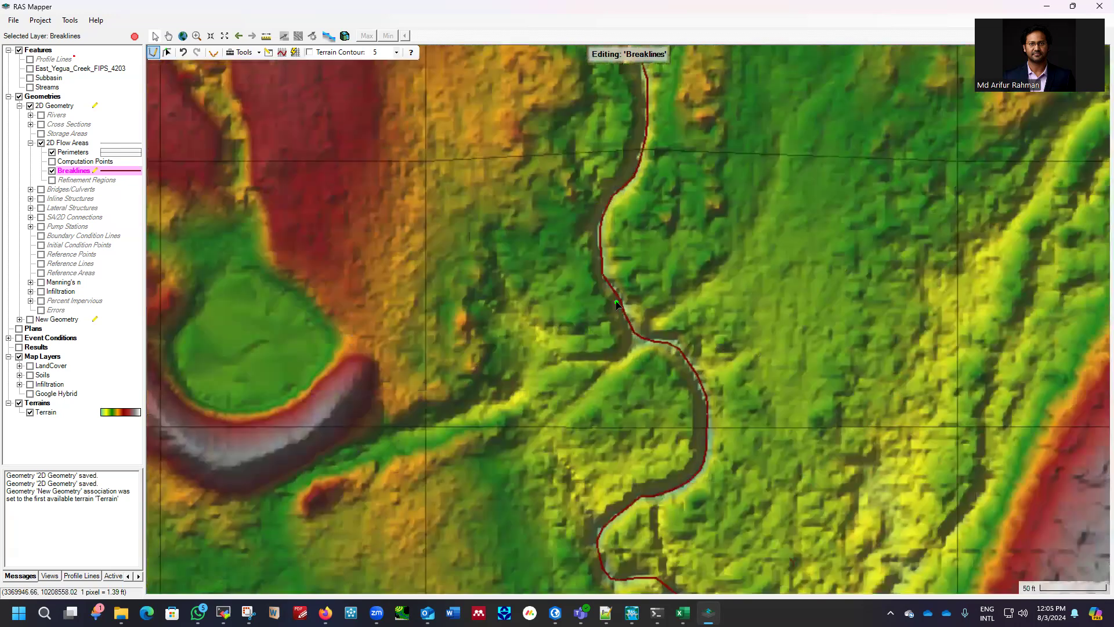
pyautogui.scroll(-2, 607, 300)
pyautogui.scroll(-2, 608, 300)
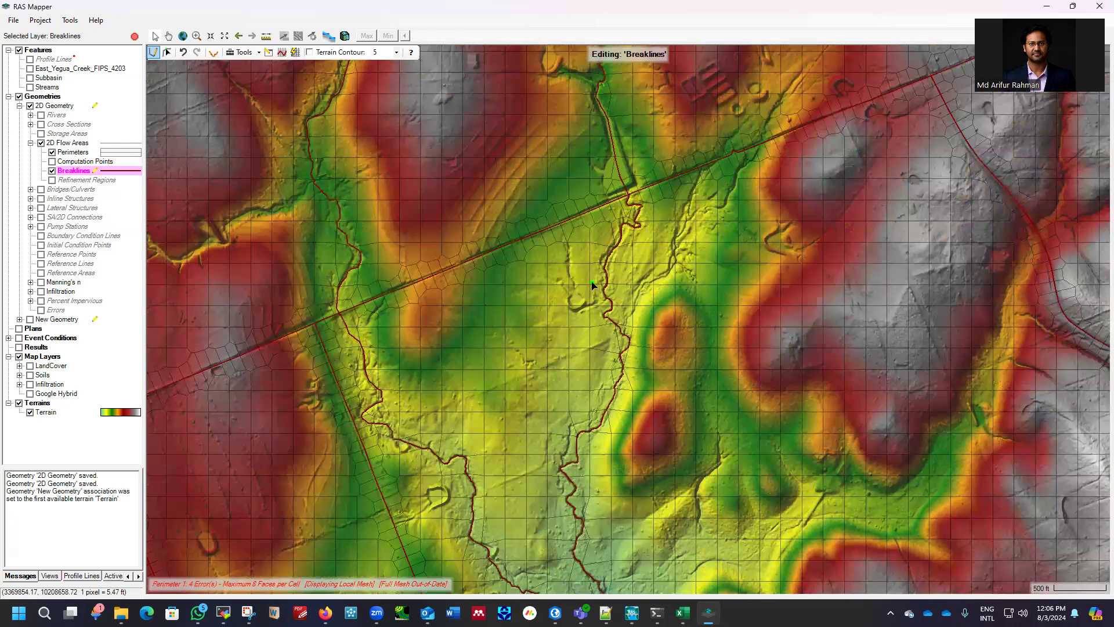
pyautogui.scroll(-1, 588, 283)
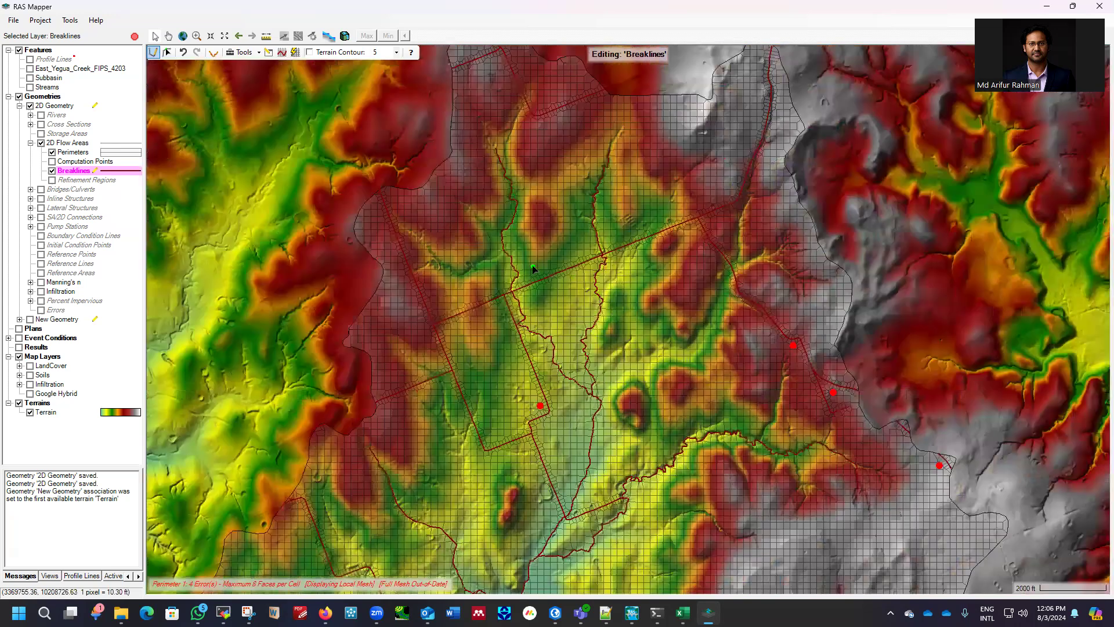
pyautogui.scroll(1, 583, 200)
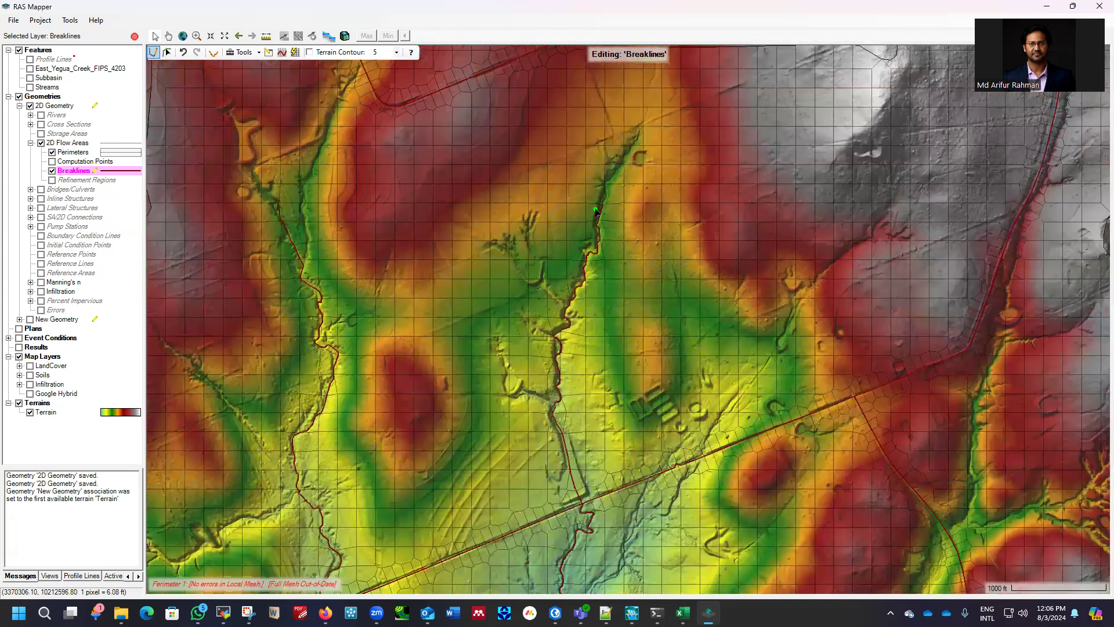
pyautogui.scroll(2, 596, 209)
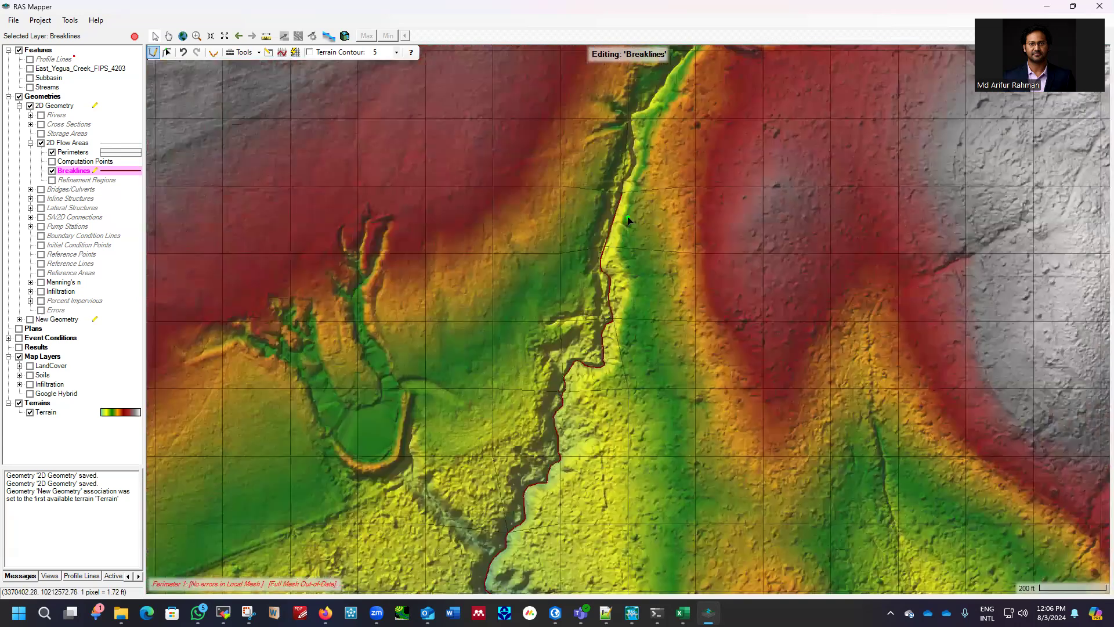
# Reopen the breakline properties and enlarge the Breakline Editor to list the stream breaklines below the road breaklines.
pyautogui.rightClick(87, 173)
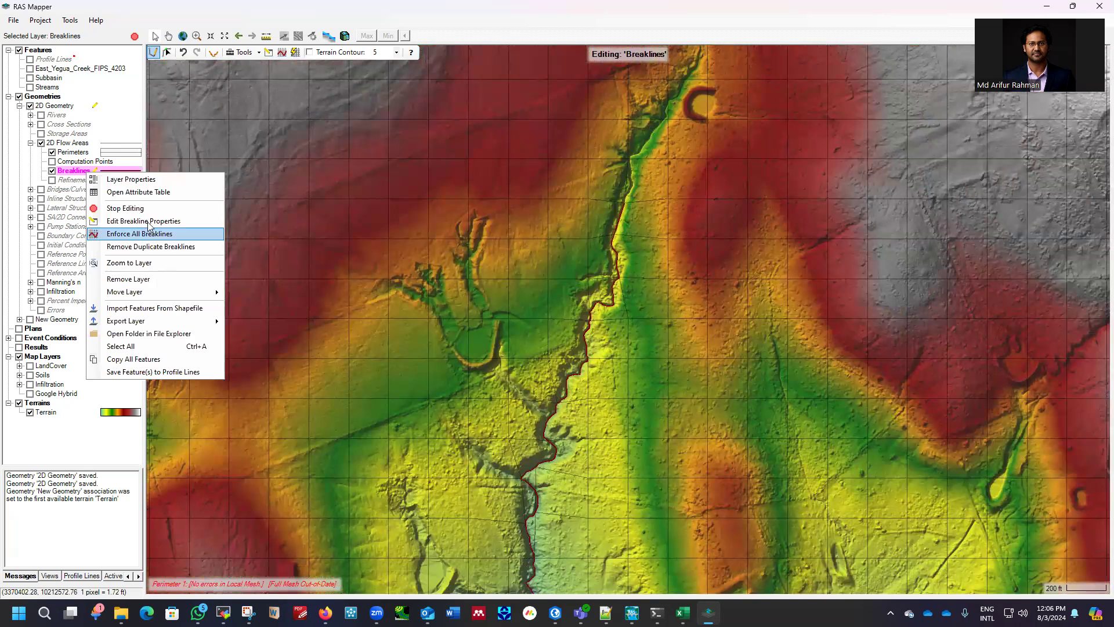
pyautogui.click(148, 220)
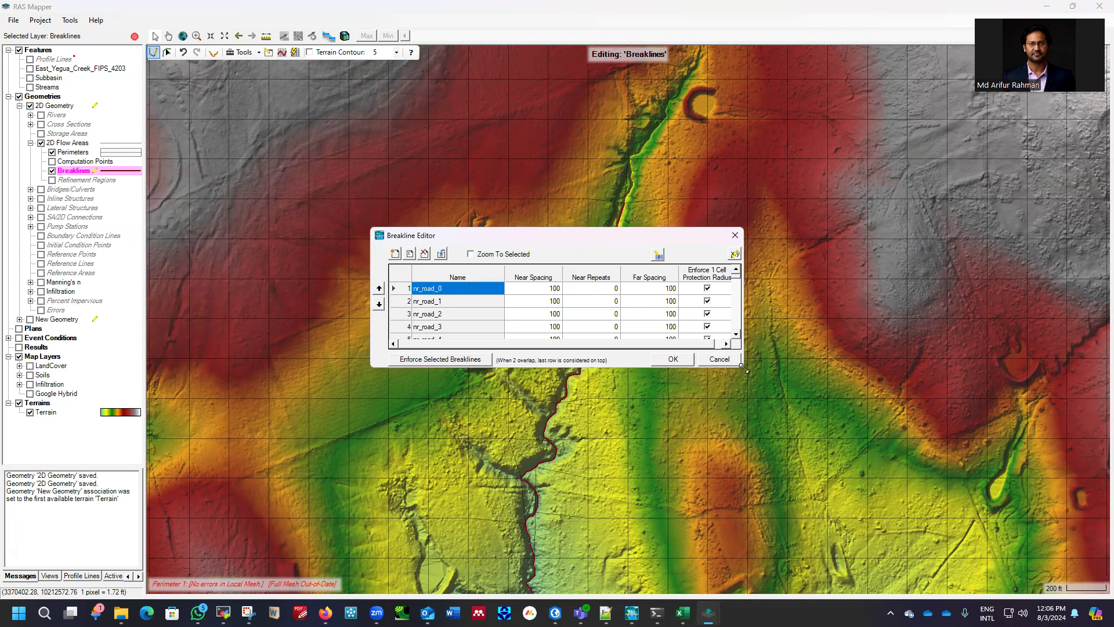
pyautogui.moveTo(744, 368); pyautogui.dragTo(821, 554)
pyautogui.scroll(-8, 477, 403)
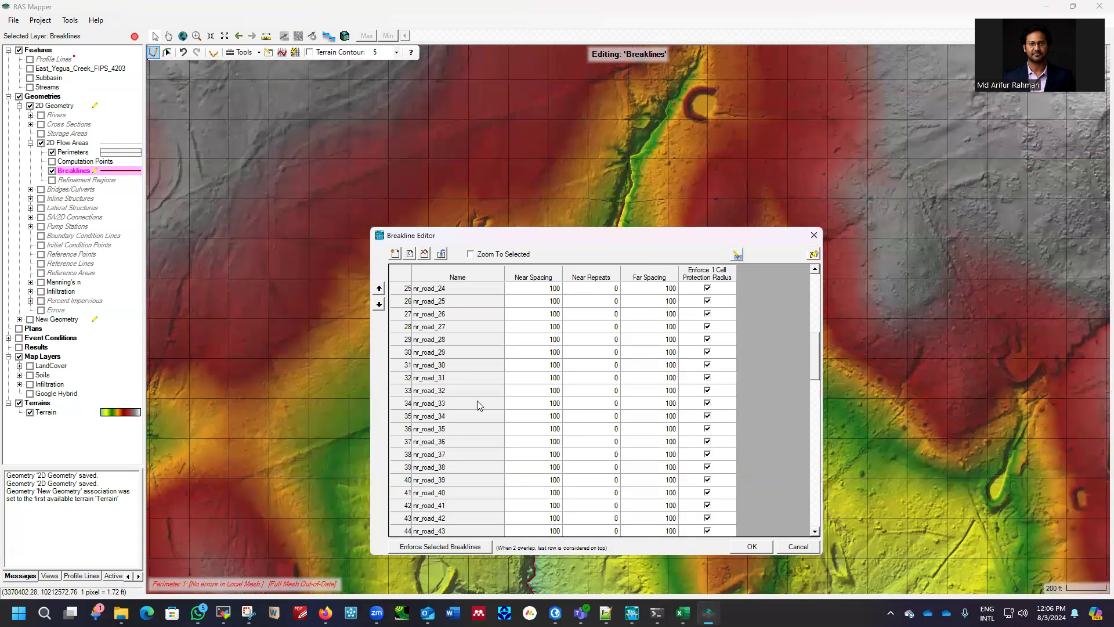
pyautogui.scroll(-3, 477, 405)
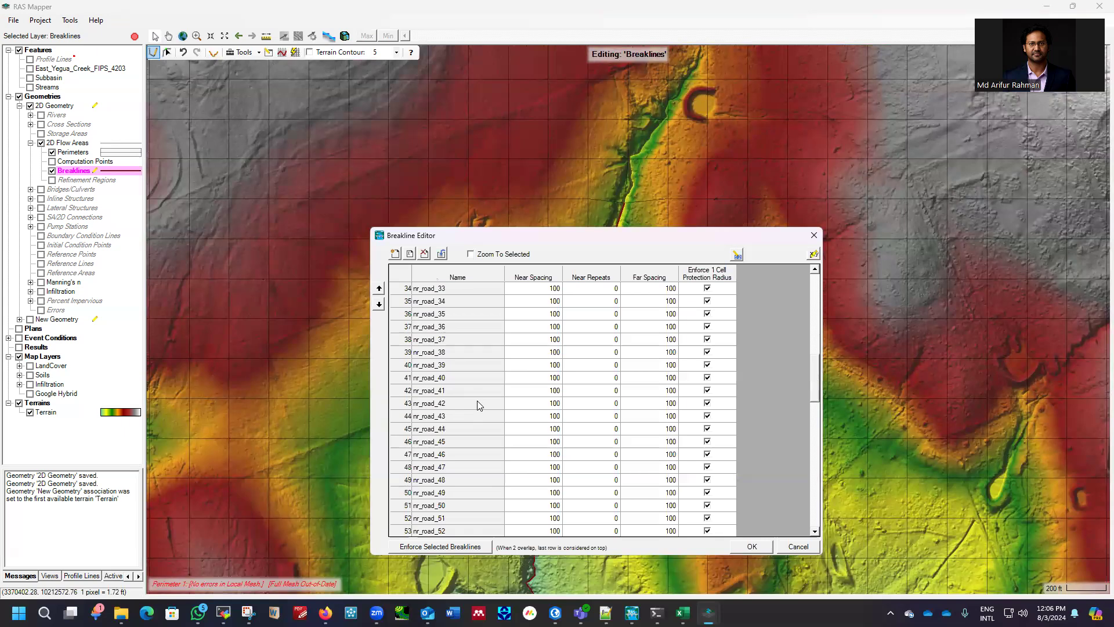
pyautogui.moveTo(560, 236); pyautogui.dragTo(568, 117)
pyautogui.scroll(-4, 473, 301)
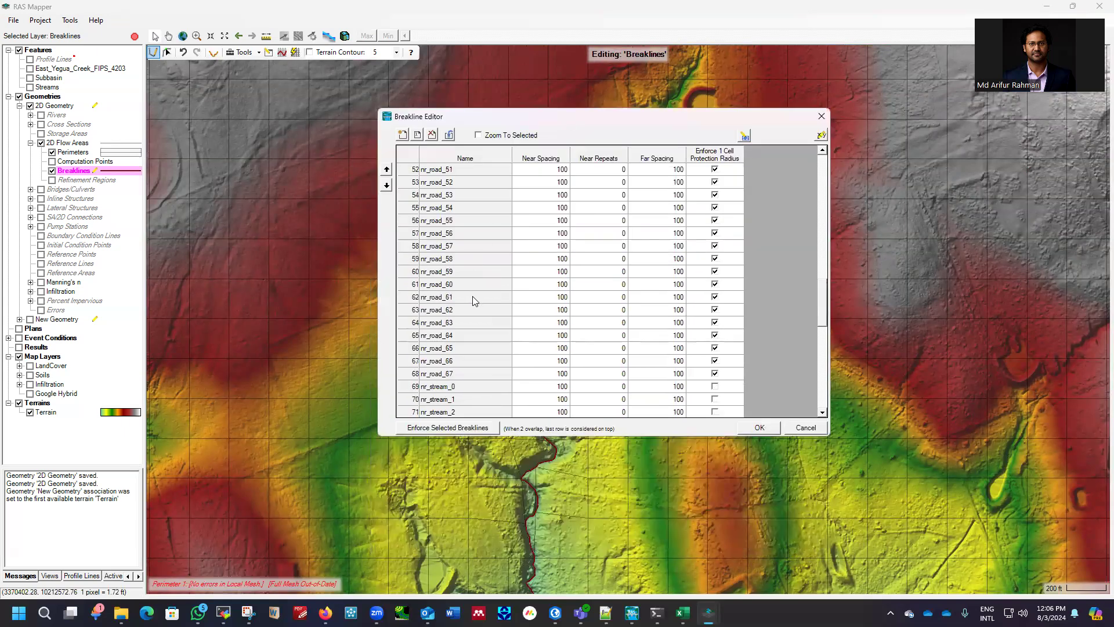
pyautogui.scroll(-5, 470, 301)
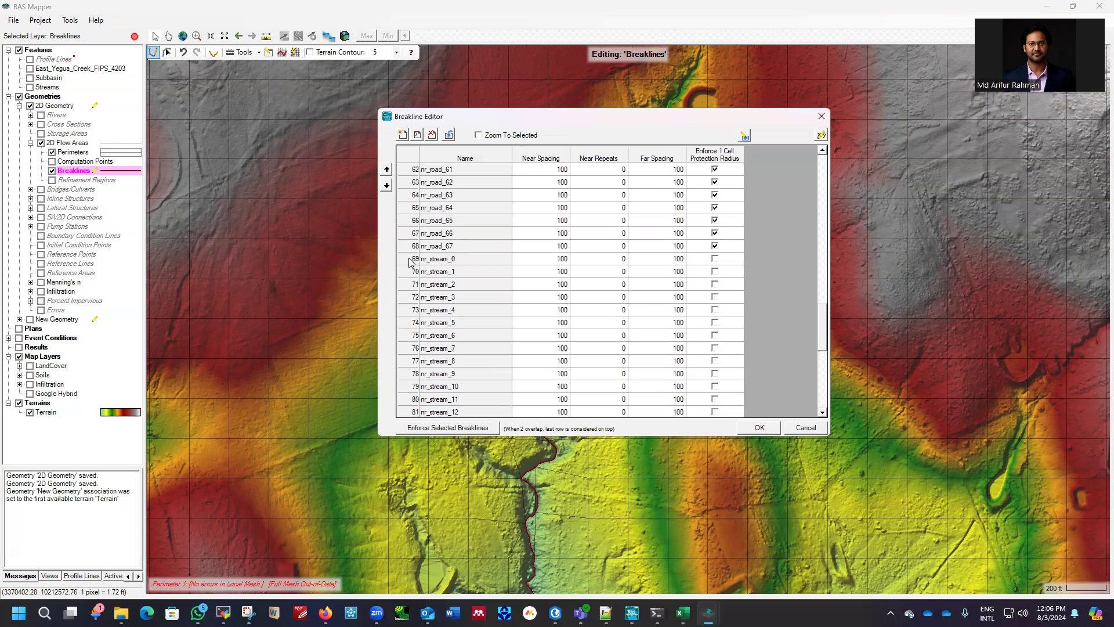
# Enforce the breaklines nr_stream_0 through nr_stream_35 in the mesh and close the Breakline Editor.
pyautogui.click(448, 261)
pyautogui.scroll(-8, 458, 299)
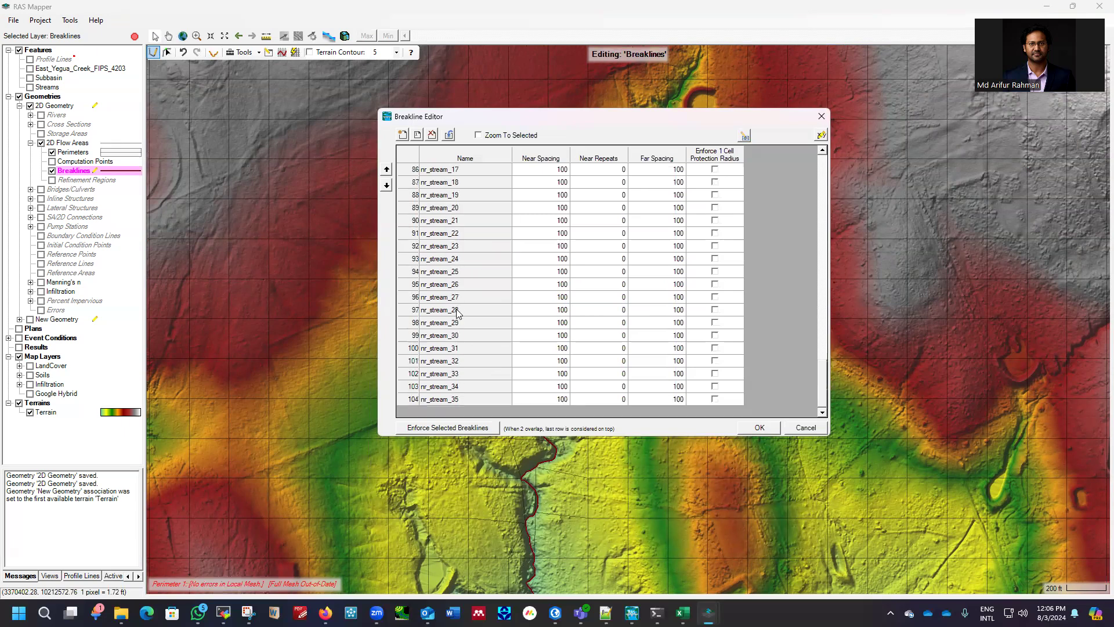
pyautogui.keyDown('shift'); pyautogui.click(434, 399); pyautogui.keyUp('shift')
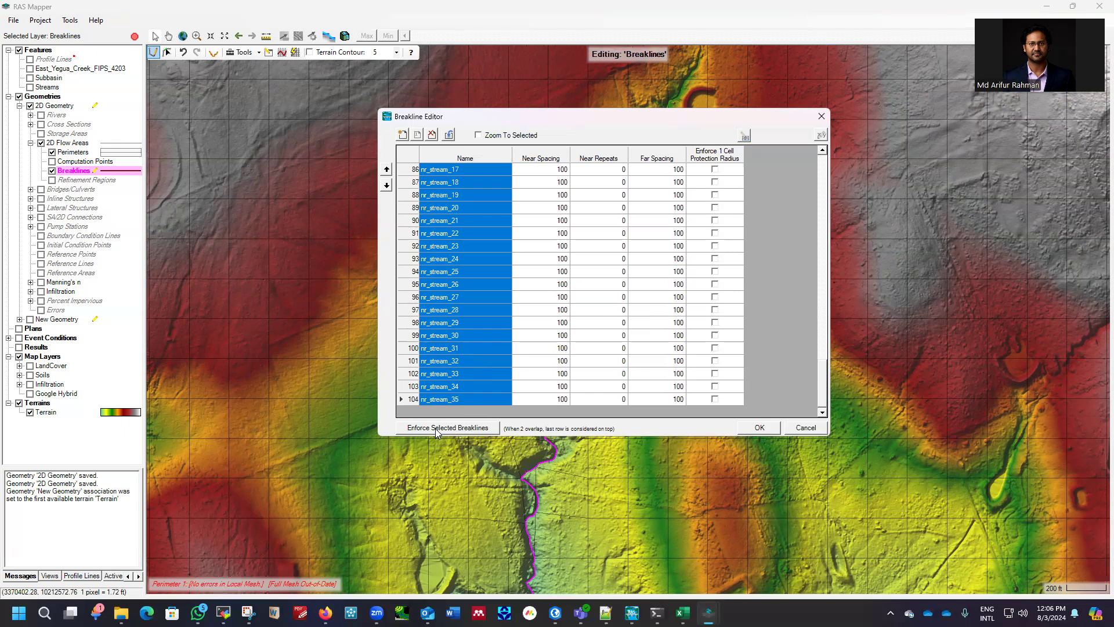
pyautogui.scroll(8, 632, 315)
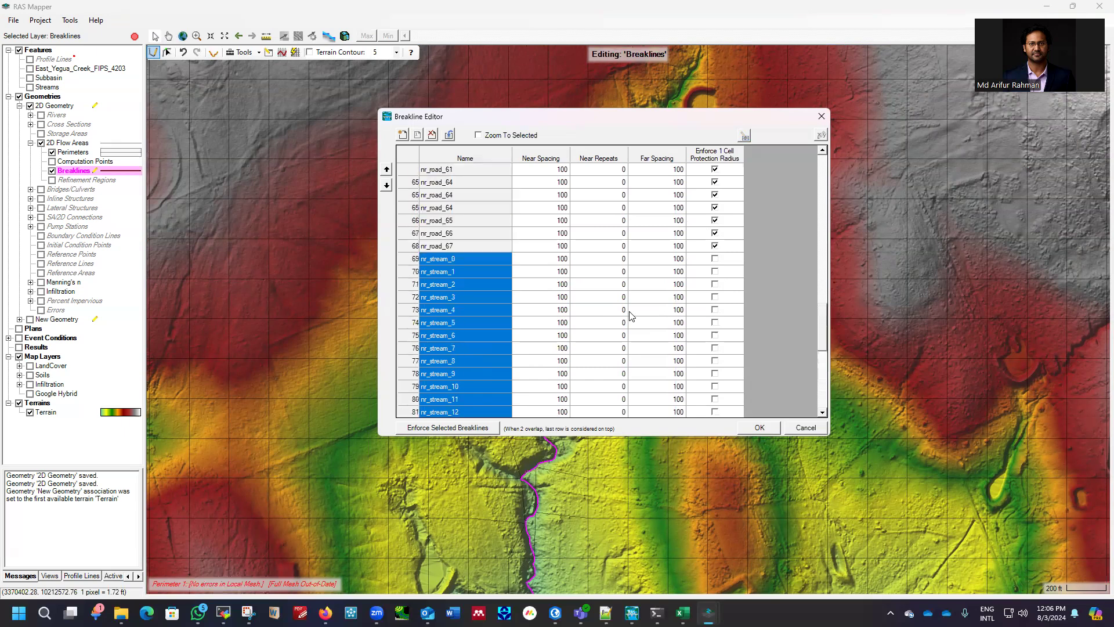
pyautogui.scroll(-8, 410, 380)
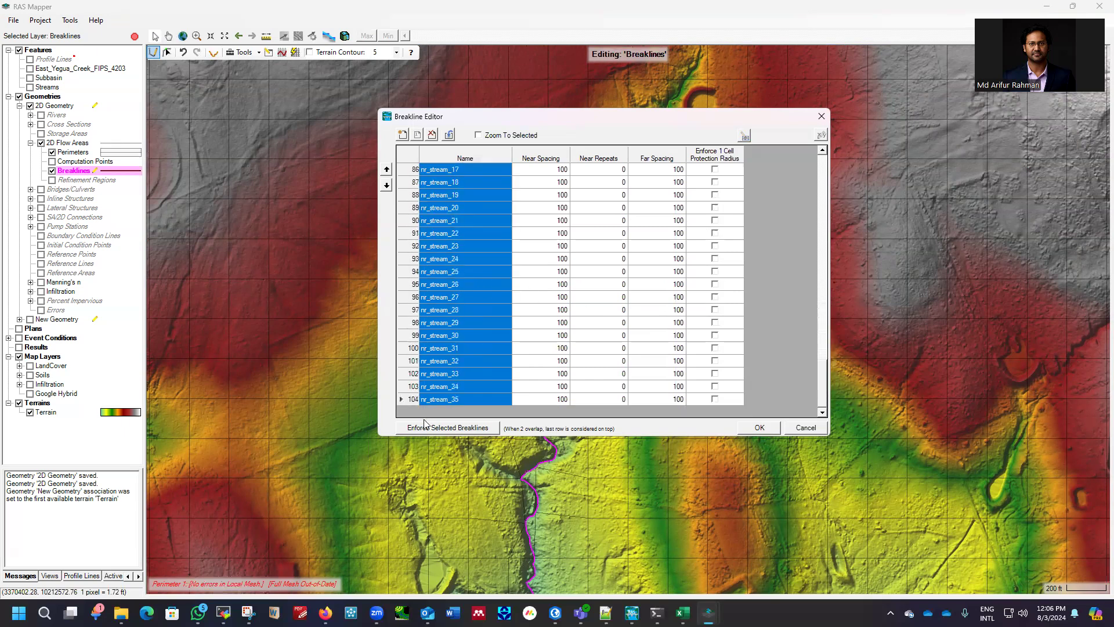
pyautogui.click(422, 428)
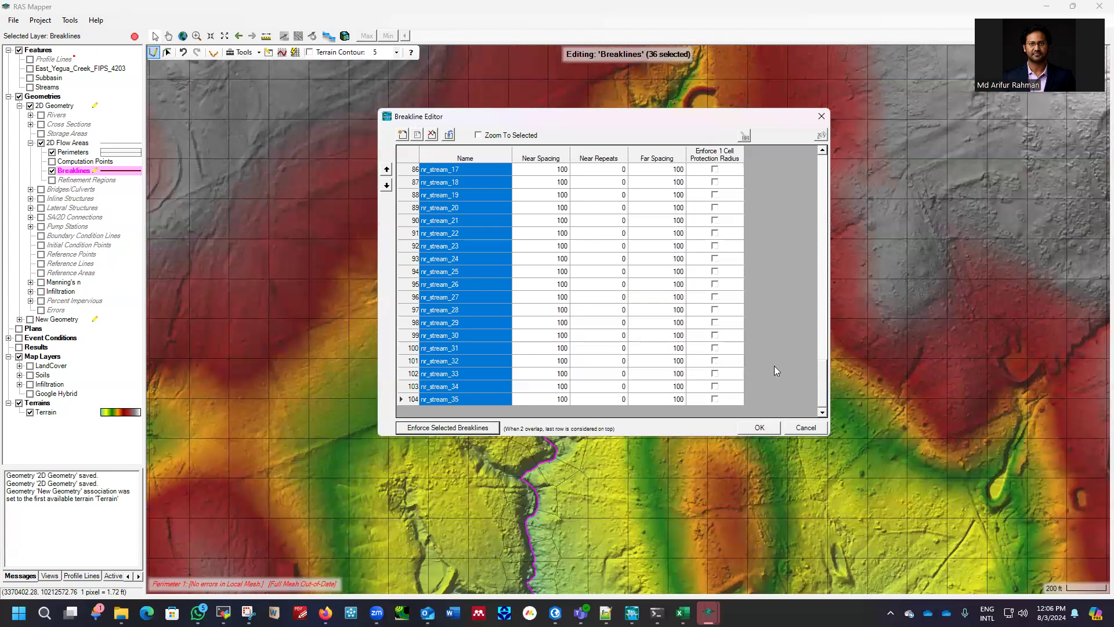
pyautogui.click(820, 118)
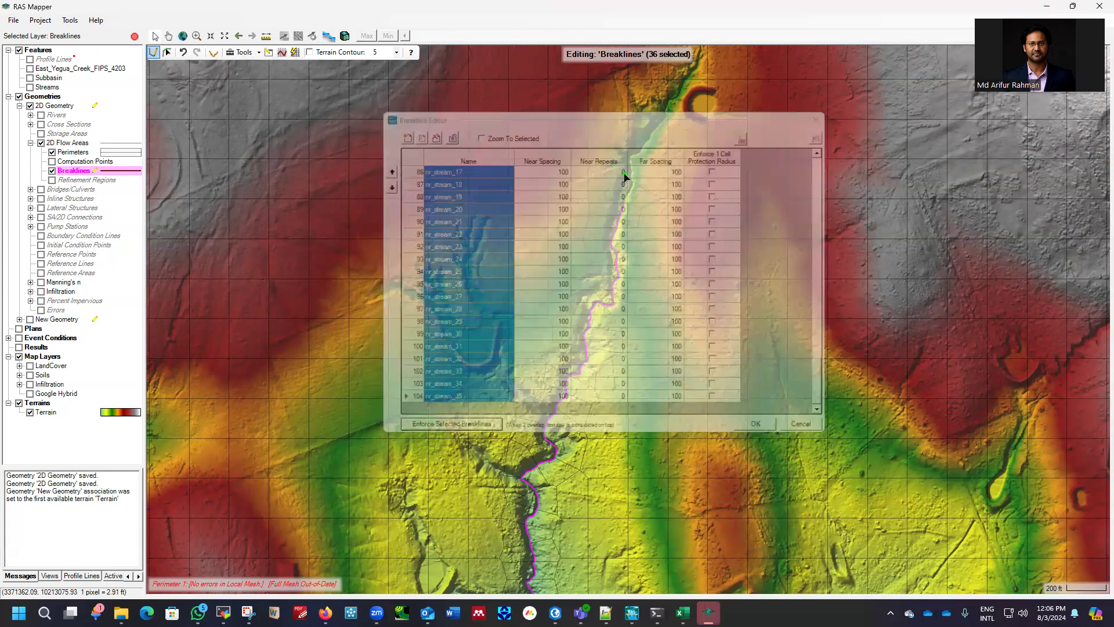
# Examine how the enforced stream breaklines align the mesh cells, up close at the northern channels and across the whole flow area.
pyautogui.scroll(2, 630, 211)
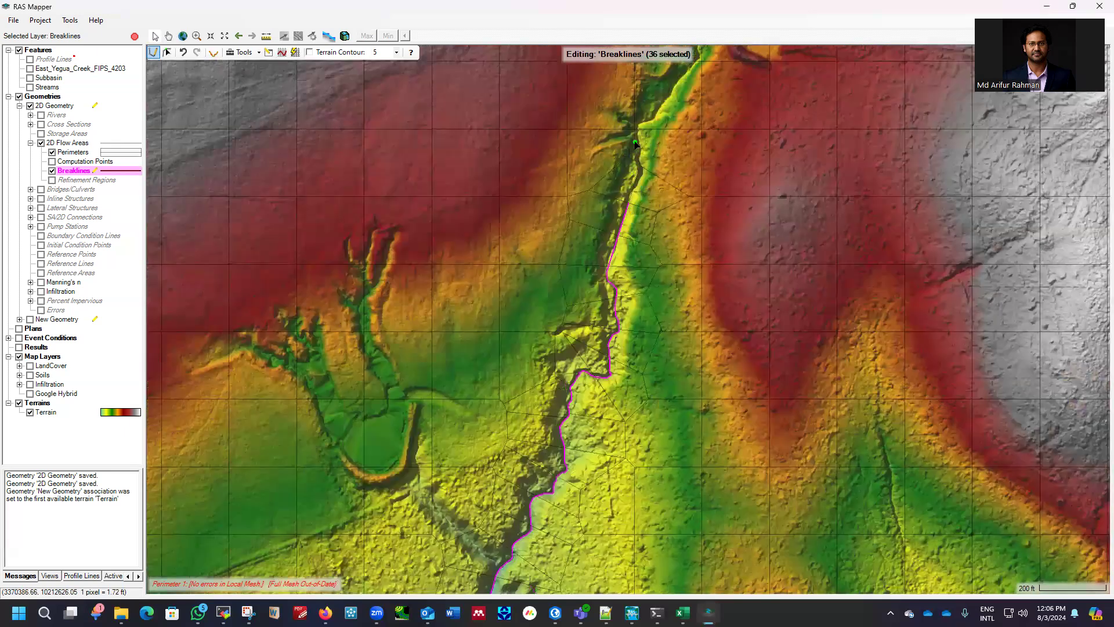
pyautogui.scroll(2, 622, 174)
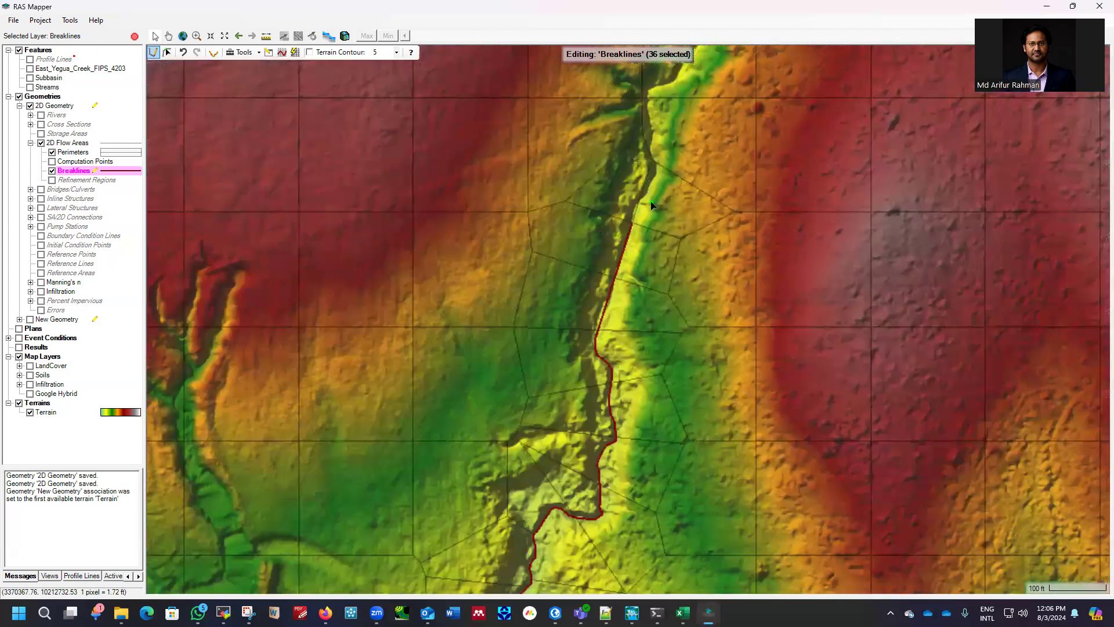
pyautogui.scroll(-3, 661, 174)
pyautogui.scroll(2, 661, 214)
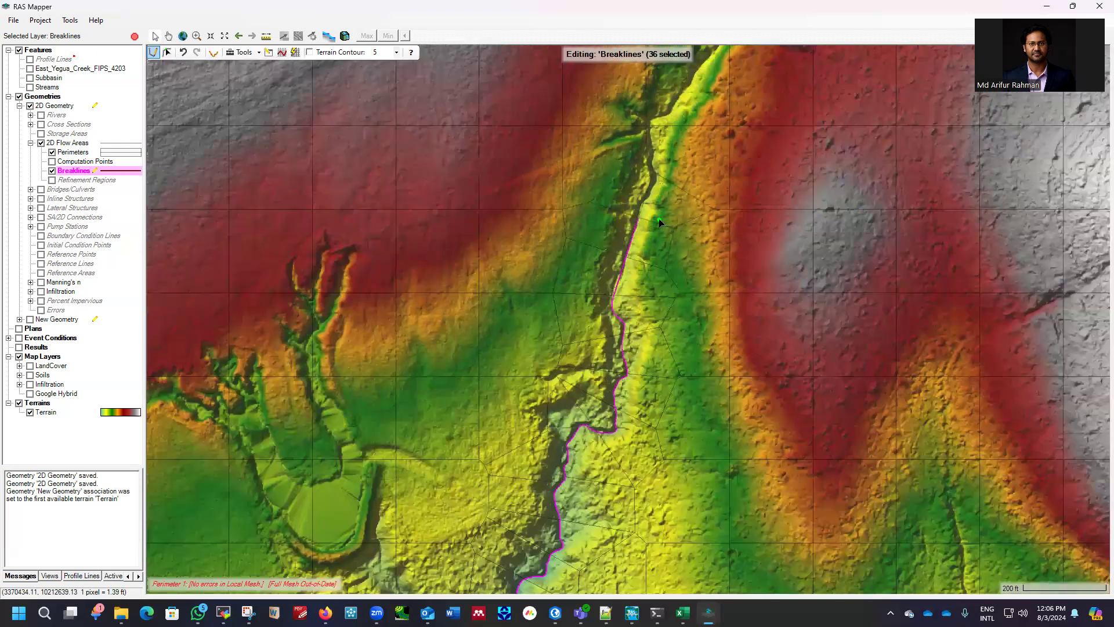
pyautogui.scroll(-3, 660, 214)
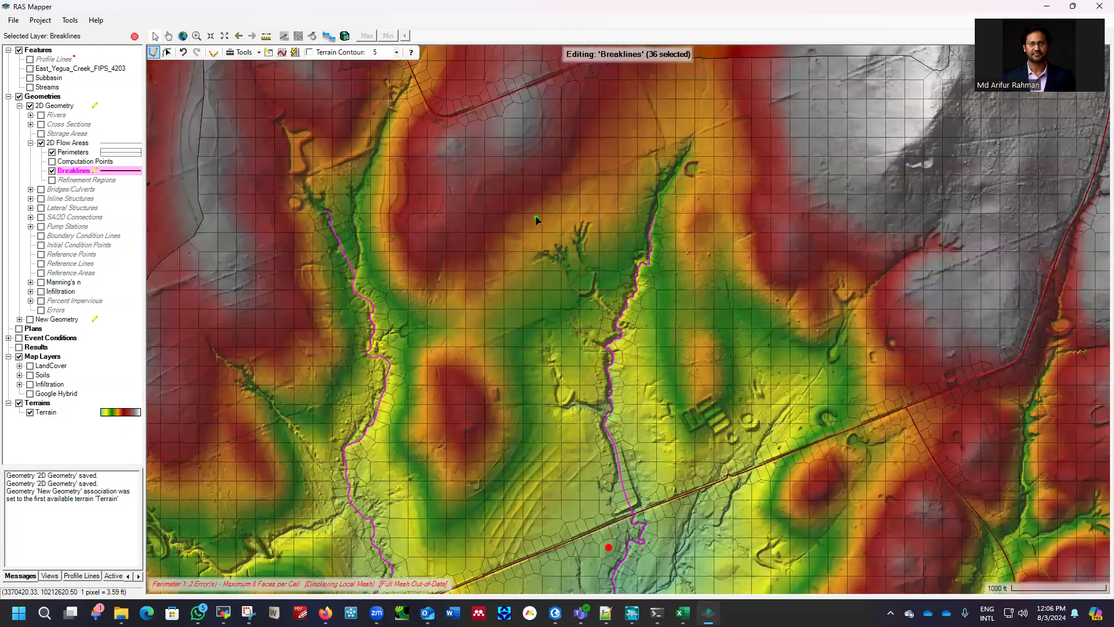
pyautogui.scroll(-3, 566, 445)
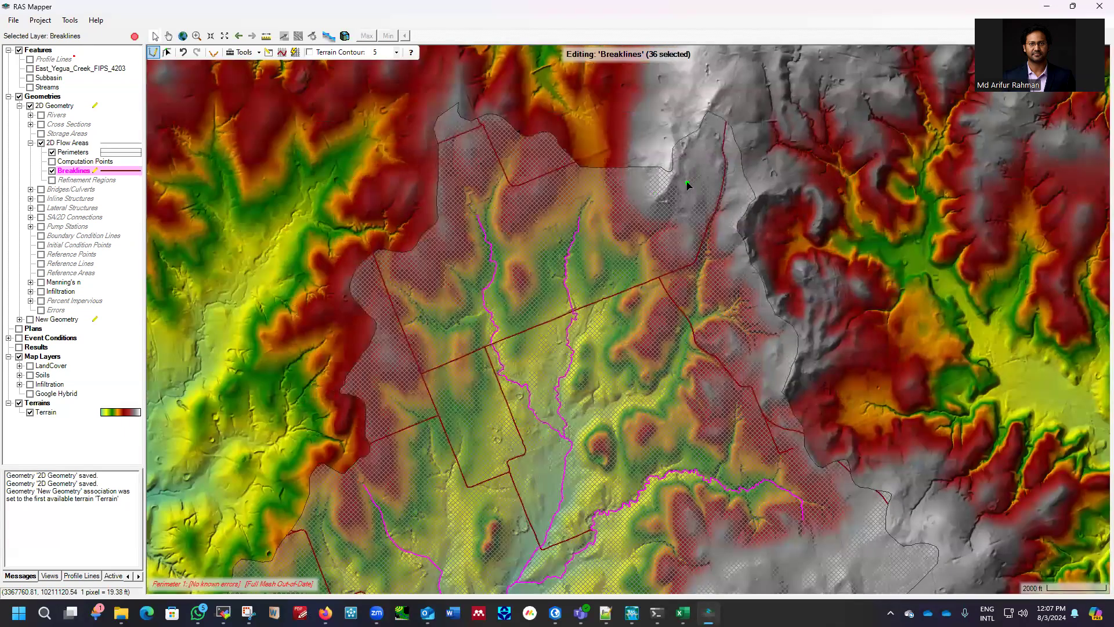
pyautogui.scroll(-2, 643, 193)
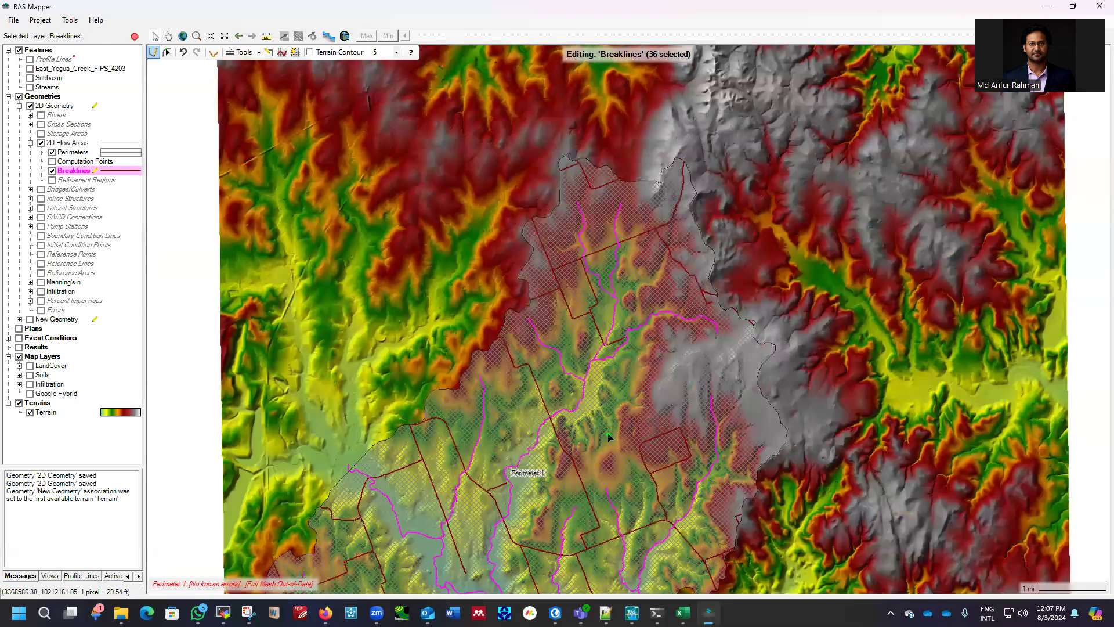
pyautogui.scroll(1, 579, 466)
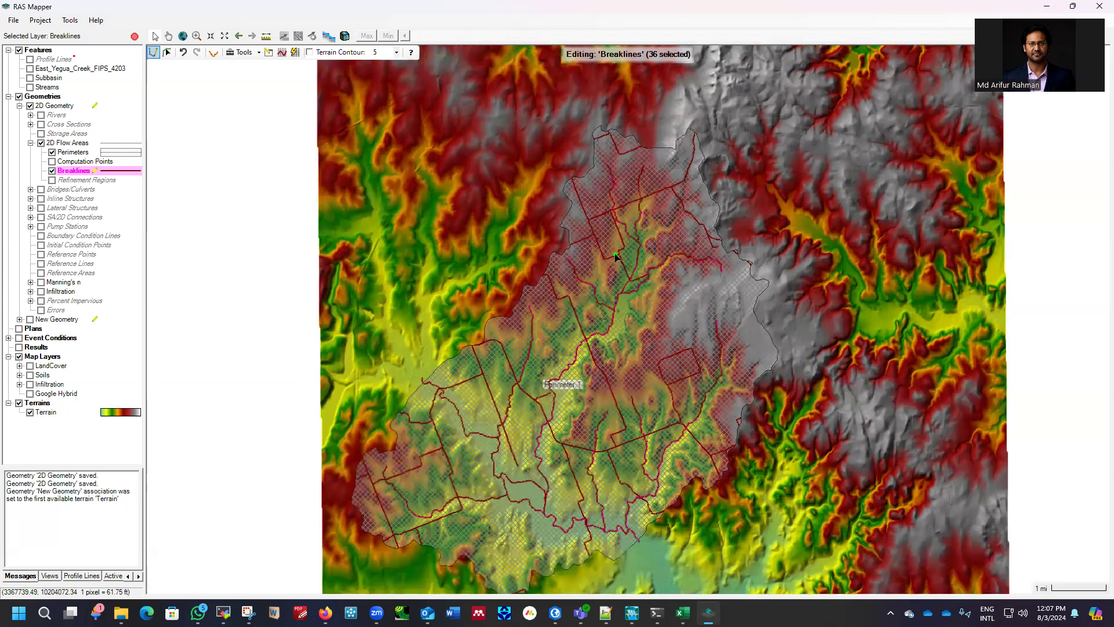
pyautogui.scroll(2, 599, 164)
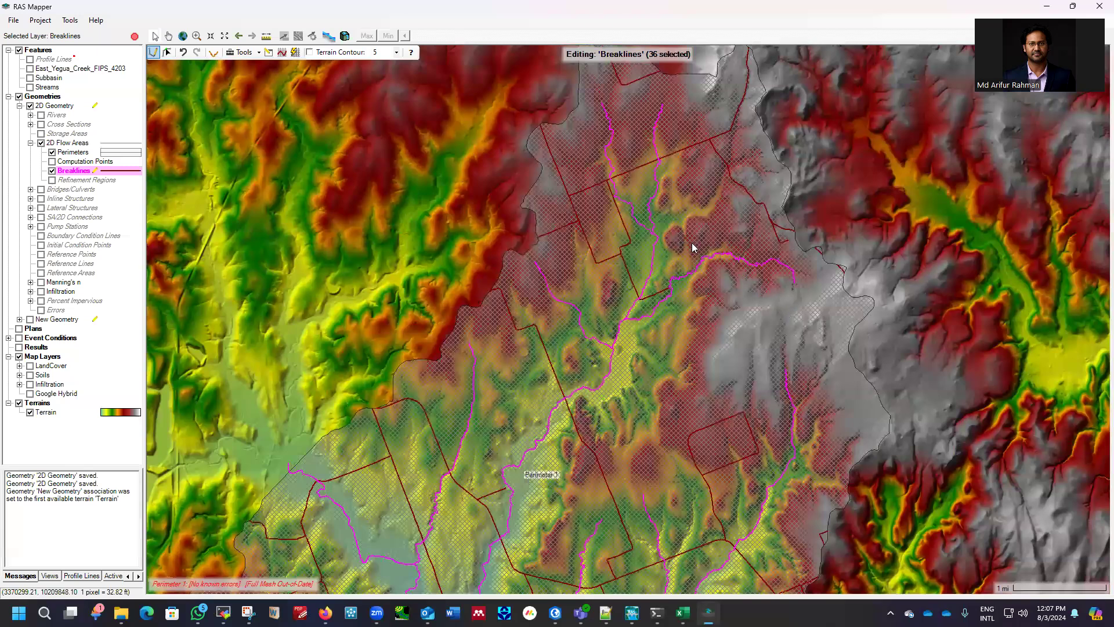
pyautogui.scroll(-2, 693, 246)
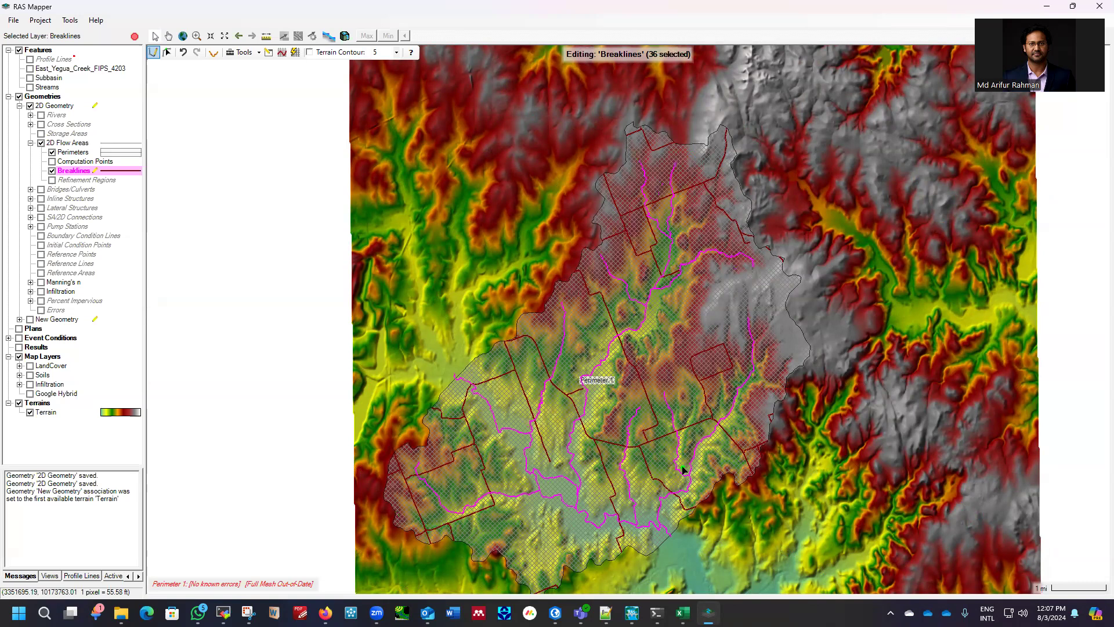
# Stop editing the breaklines and save the edits to the 2D Geometry.
pyautogui.click(134, 37)
pyautogui.click(527, 345)
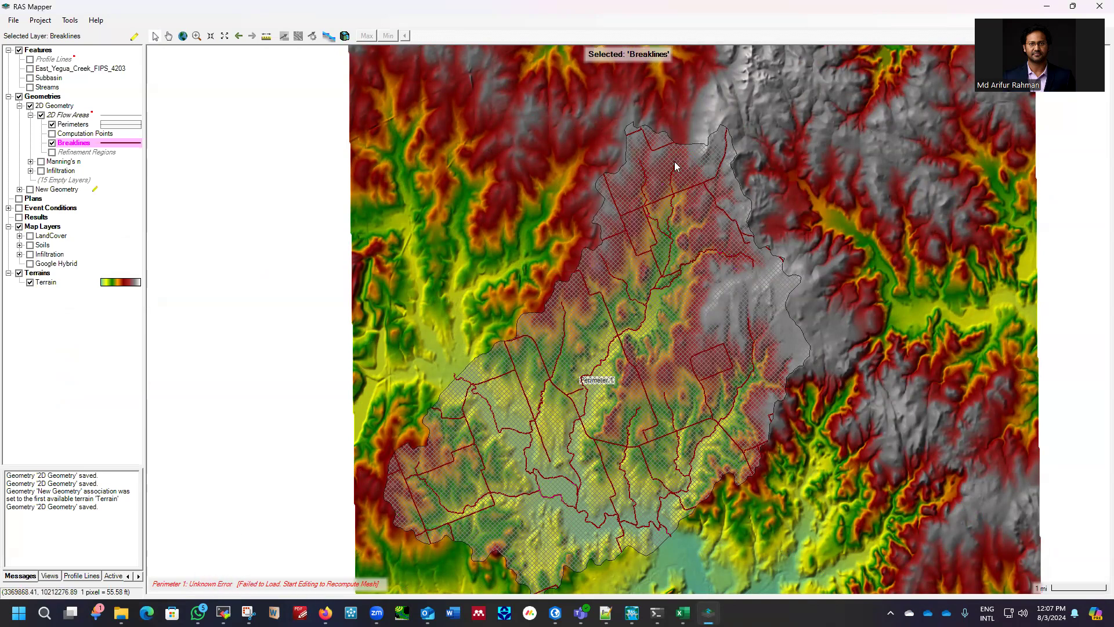
# Examine the saved mesh along the northern stream breakline and over the full perimeter, including the mesh status message.
pyautogui.scroll(2, 621, 152)
pyautogui.scroll(2, 725, 139)
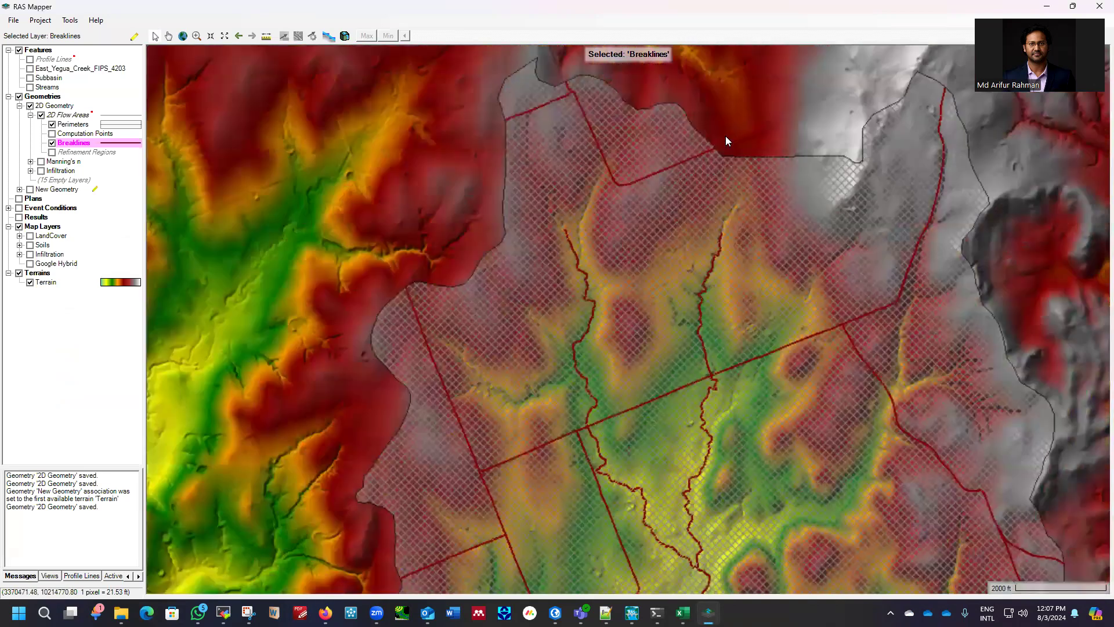
pyautogui.scroll(3, 722, 325)
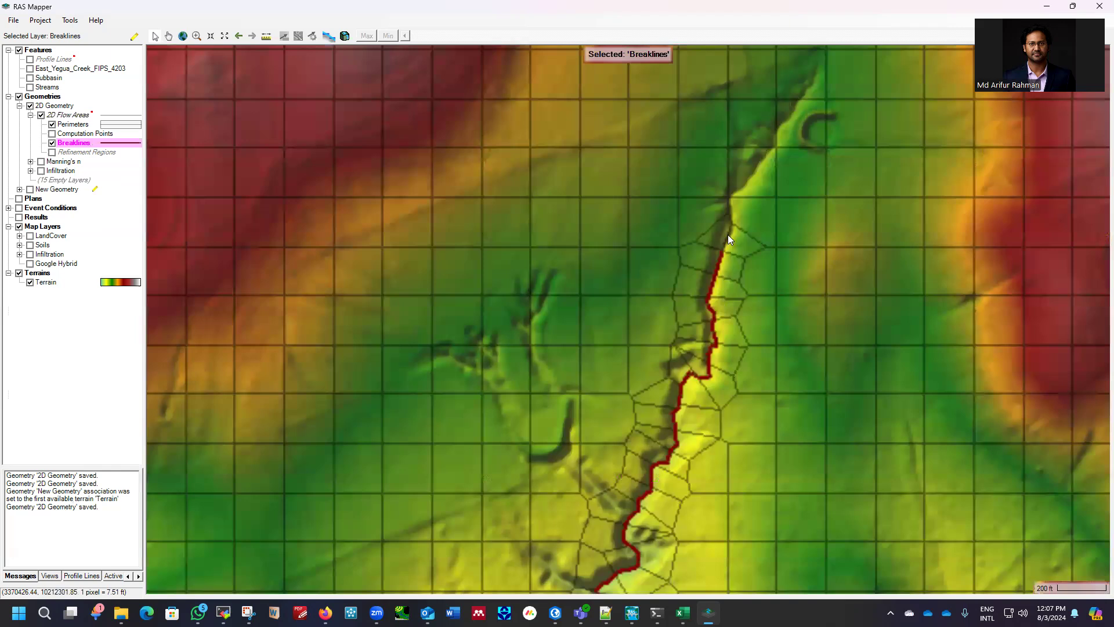
pyautogui.scroll(-4, 580, 244)
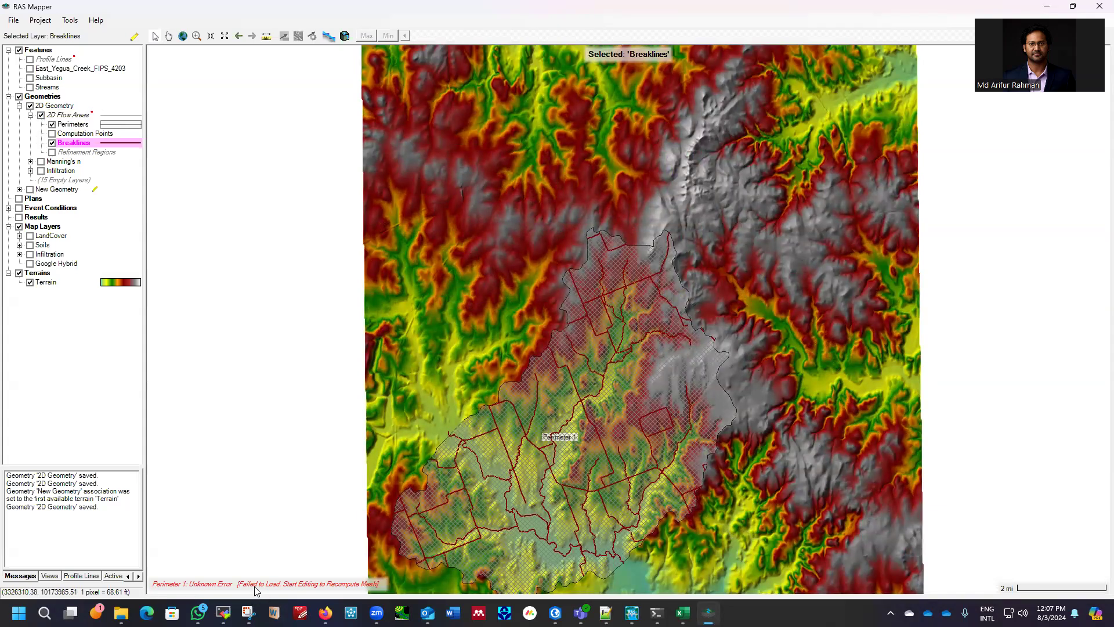
pyautogui.scroll(-1, 605, 270)
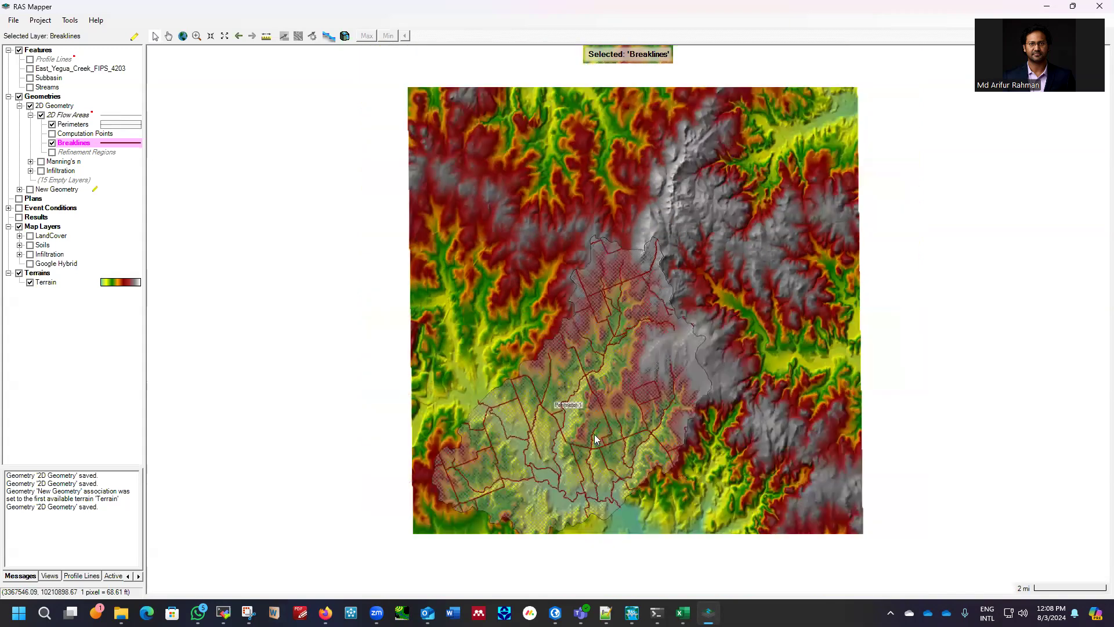
pyautogui.scroll(1, 510, 500)
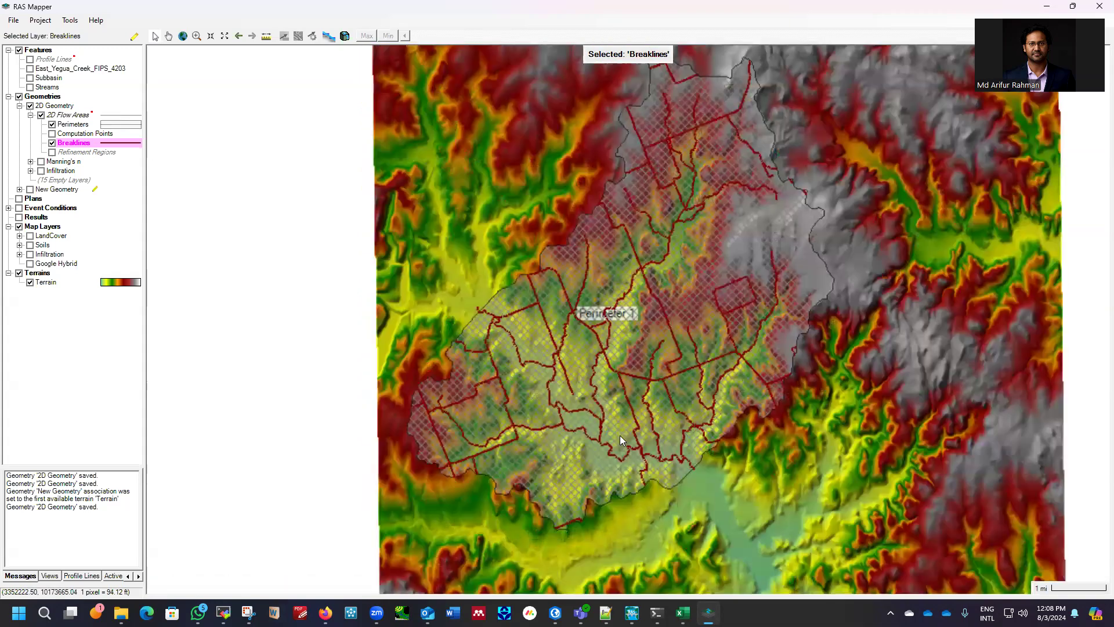
pyautogui.scroll(1, 620, 440)
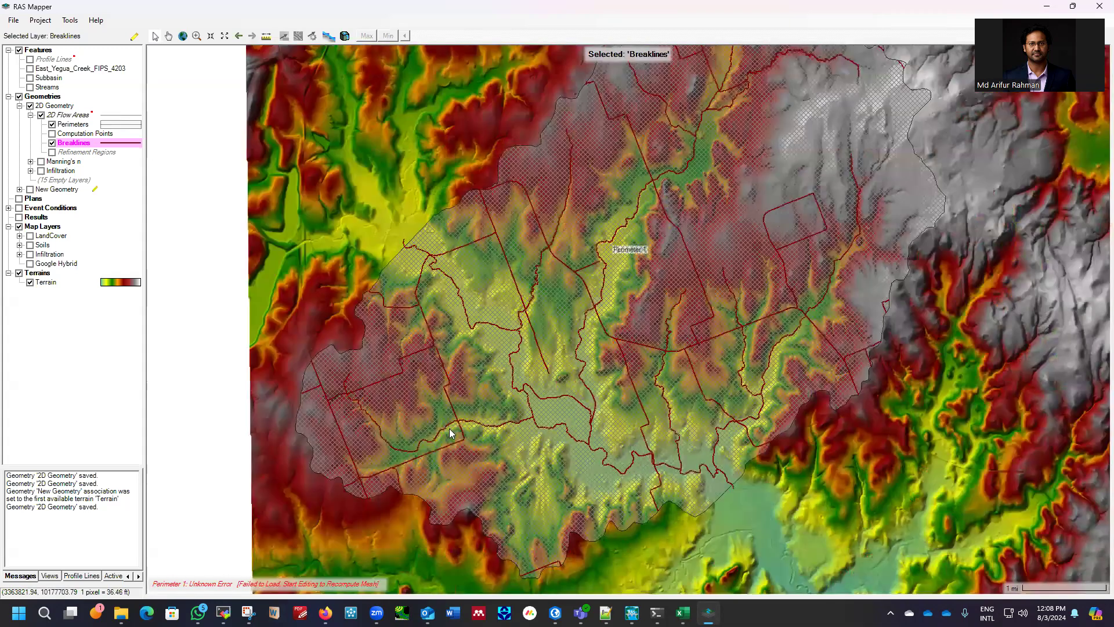
pyautogui.scroll(-1, 449, 429)
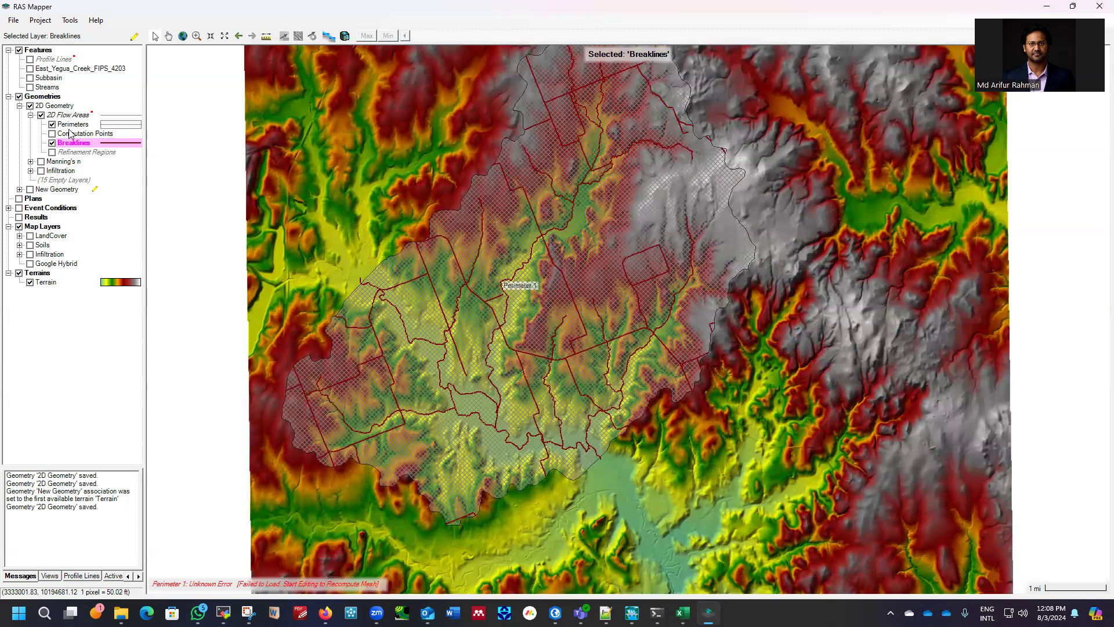
# Start editing the 2D Flow Areas, run Try to Fix All Meshes on the Perimeters layer and dismiss the report.
pyautogui.click(71, 115)
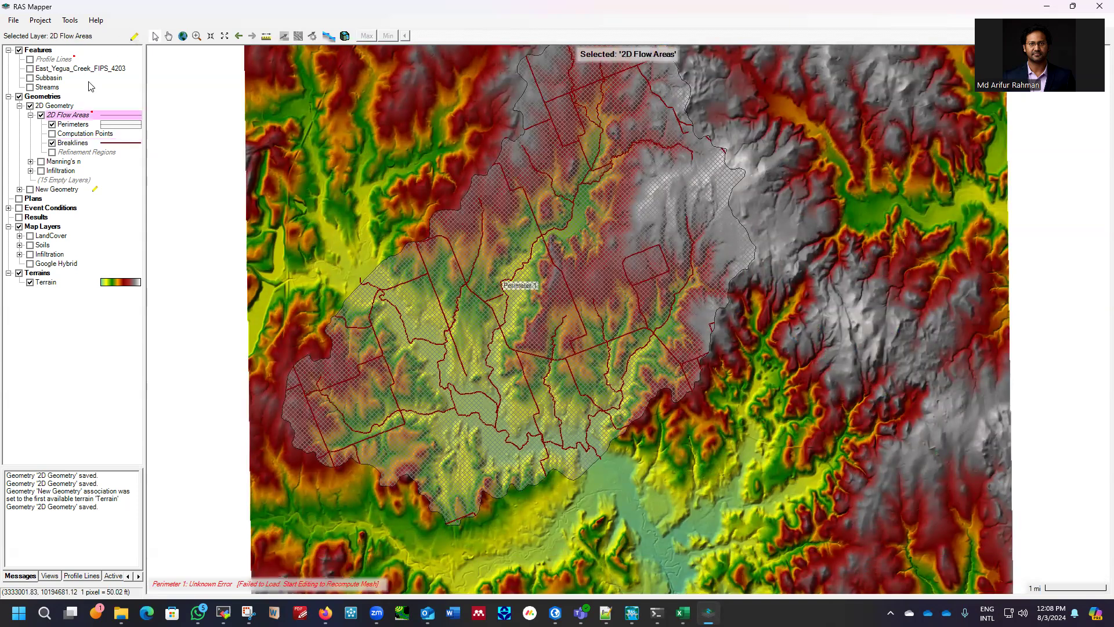
pyautogui.click(134, 36)
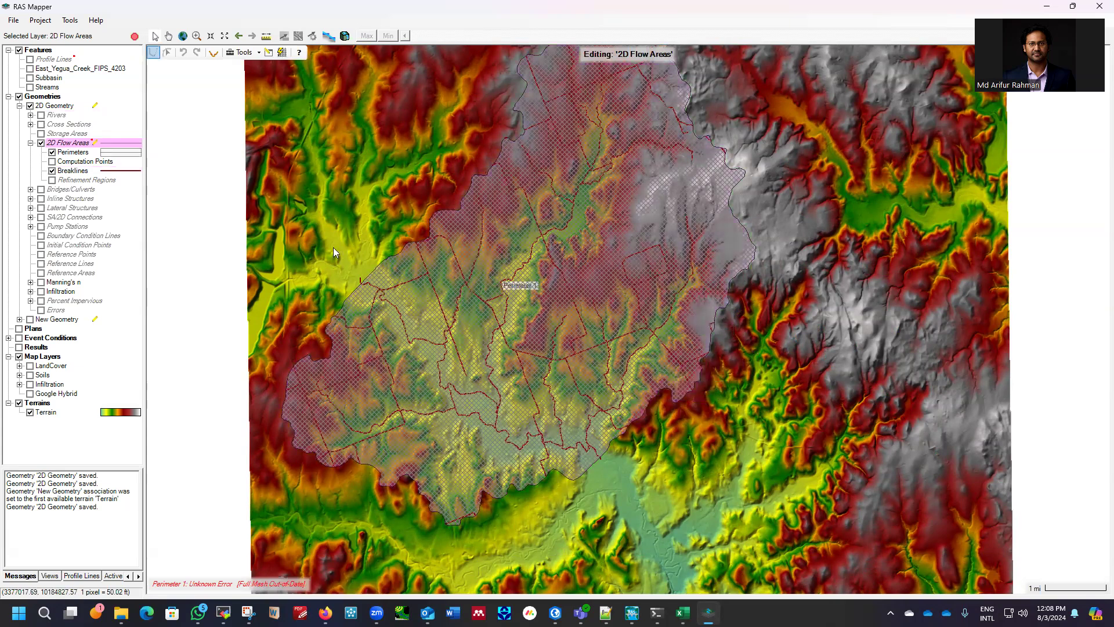
pyautogui.scroll(1, 348, 362)
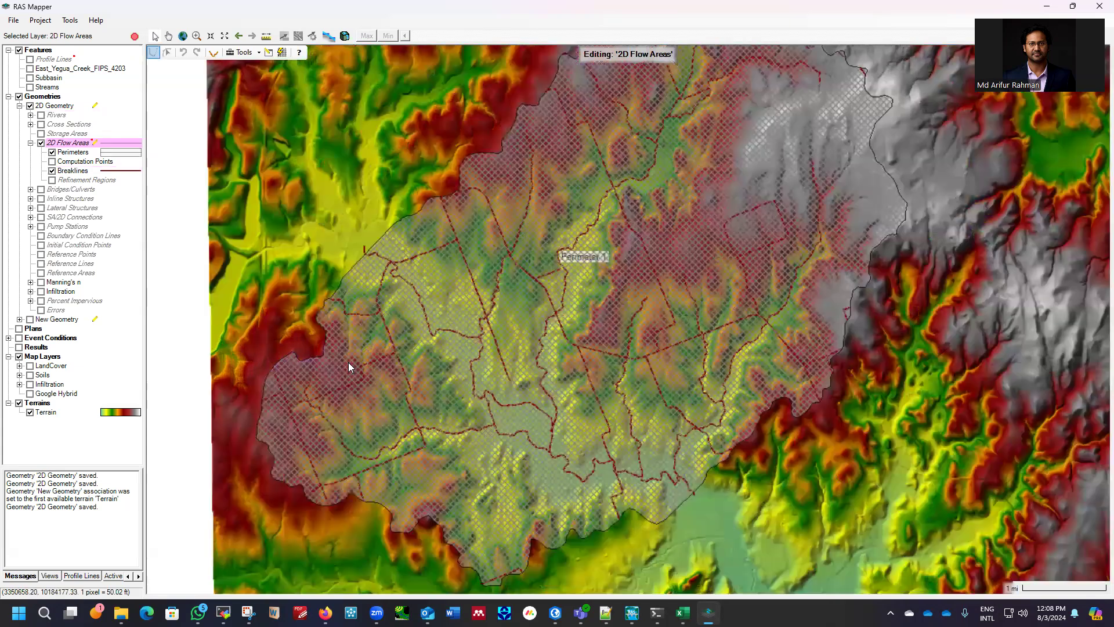
pyautogui.scroll(2, 542, 344)
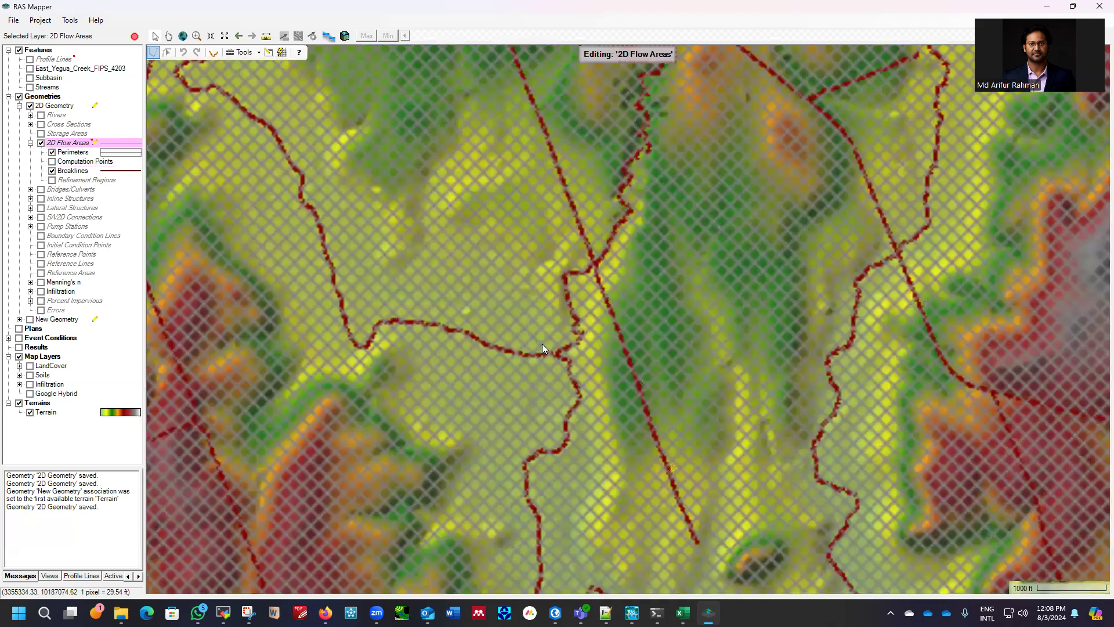
pyautogui.scroll(-1, 581, 330)
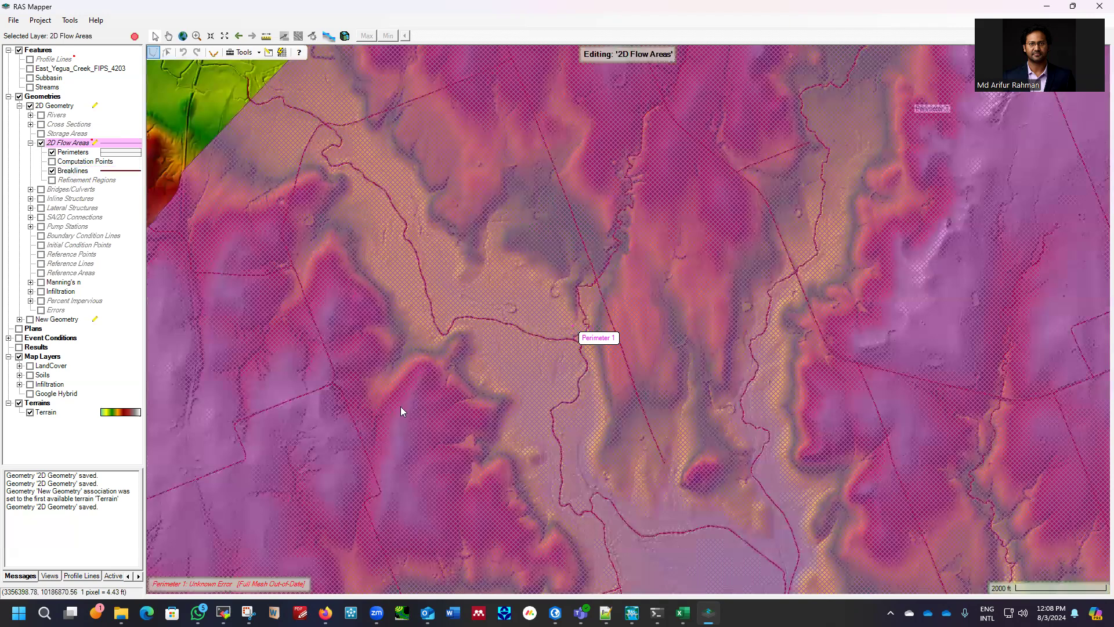
pyautogui.scroll(-3, 401, 407)
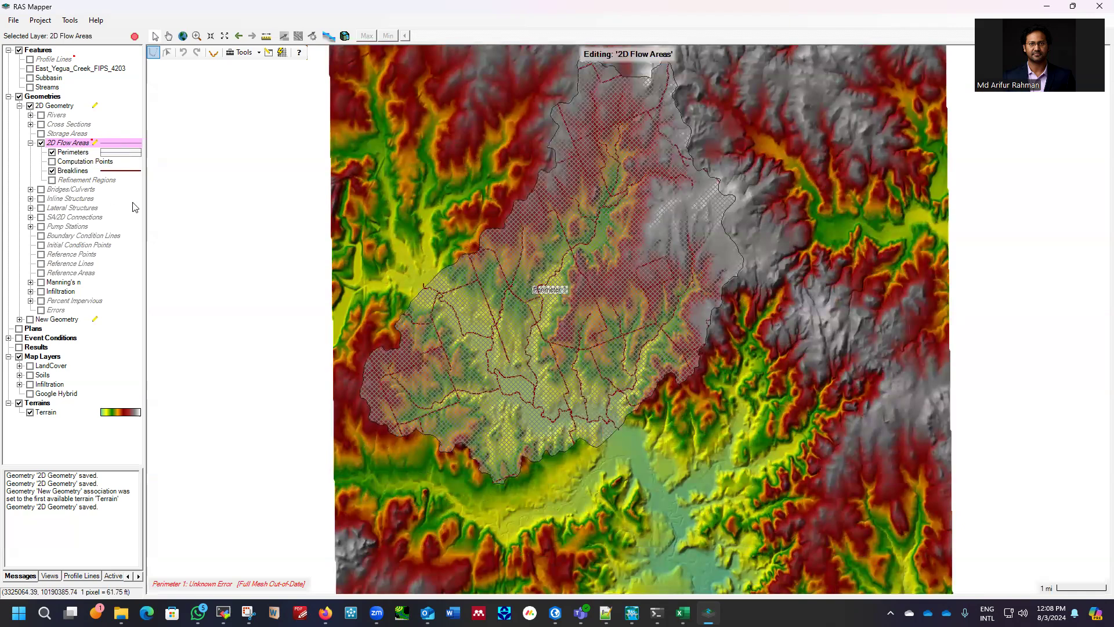
pyautogui.rightClick(69, 152)
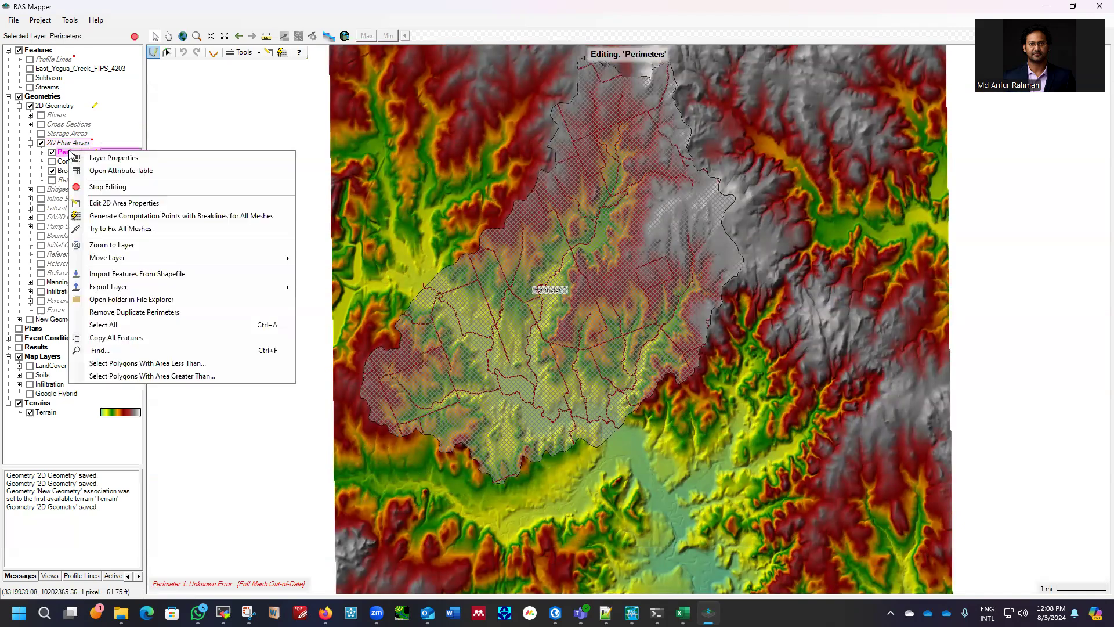
pyautogui.click(126, 230)
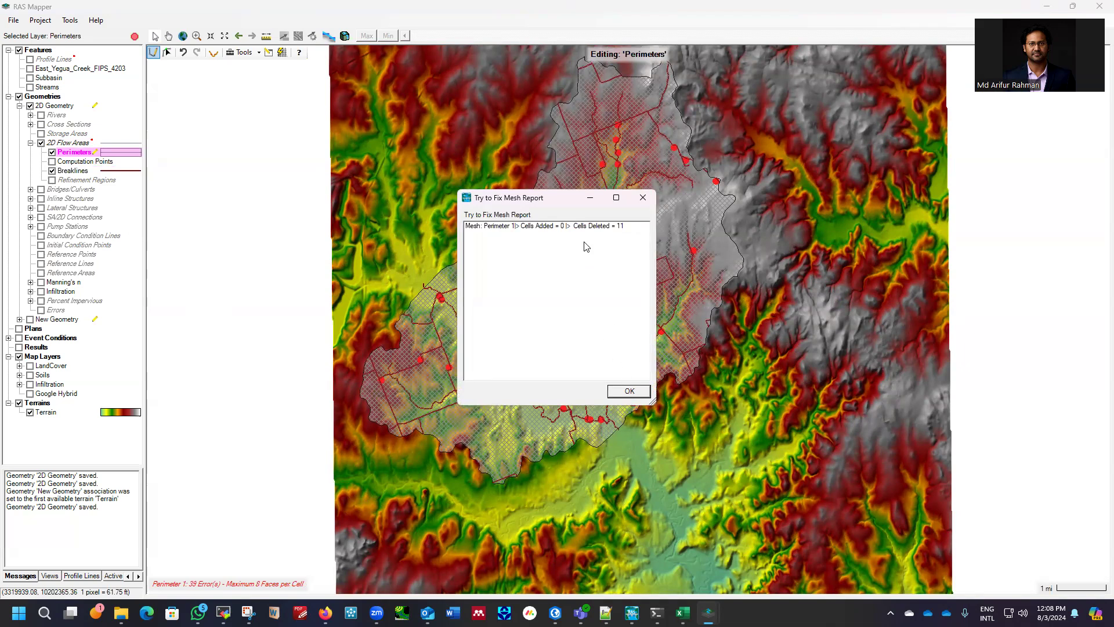
pyautogui.click(628, 393)
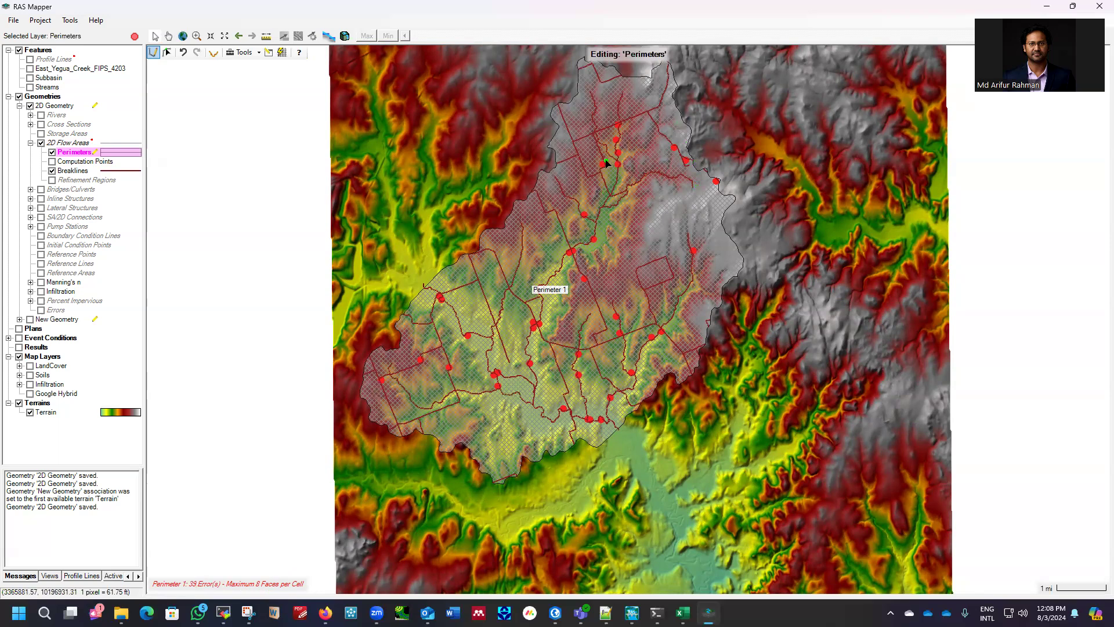
# Inspect the cells flagged with mesh errors along the northern stream and road breaklines and across the perimeter.
pyautogui.scroll(1, 621, 119)
pyautogui.scroll(3, 620, 119)
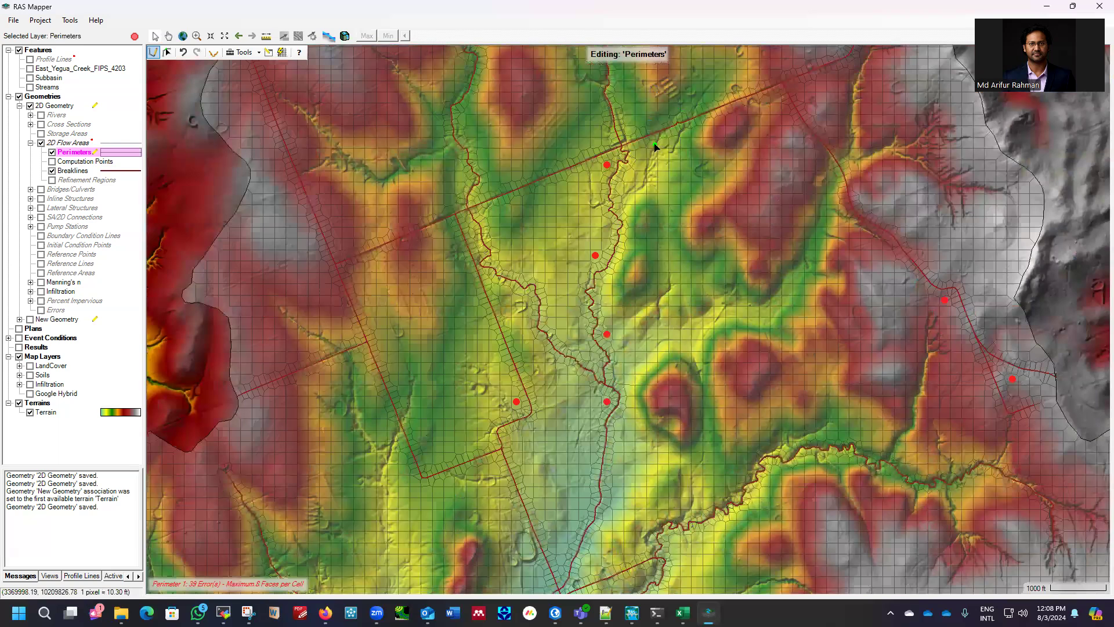
pyautogui.scroll(2, 654, 147)
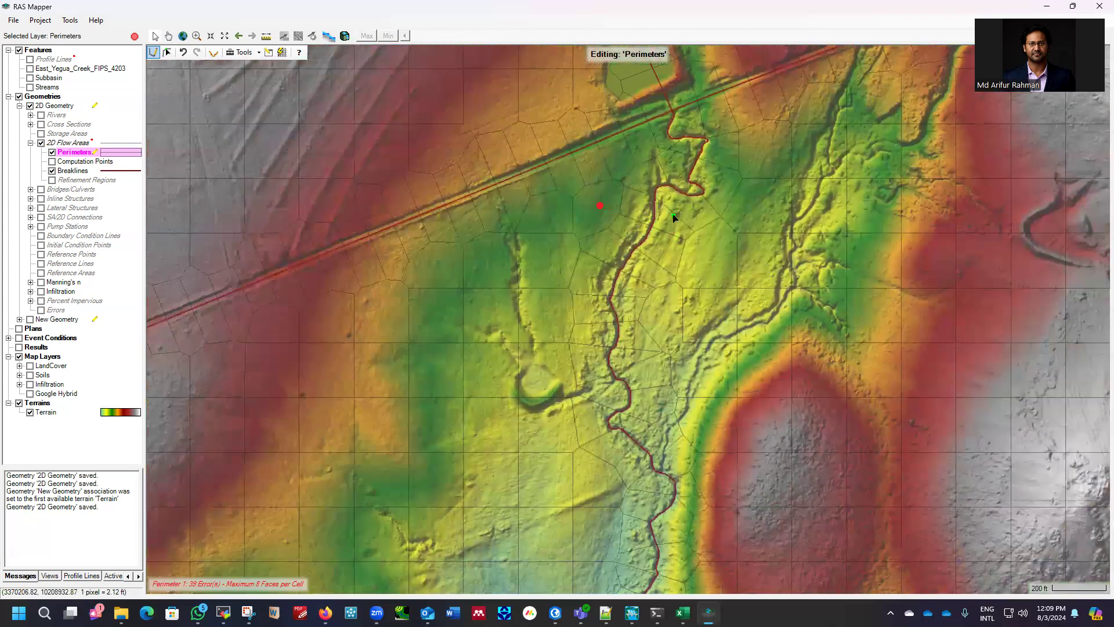
pyautogui.scroll(1, 576, 185)
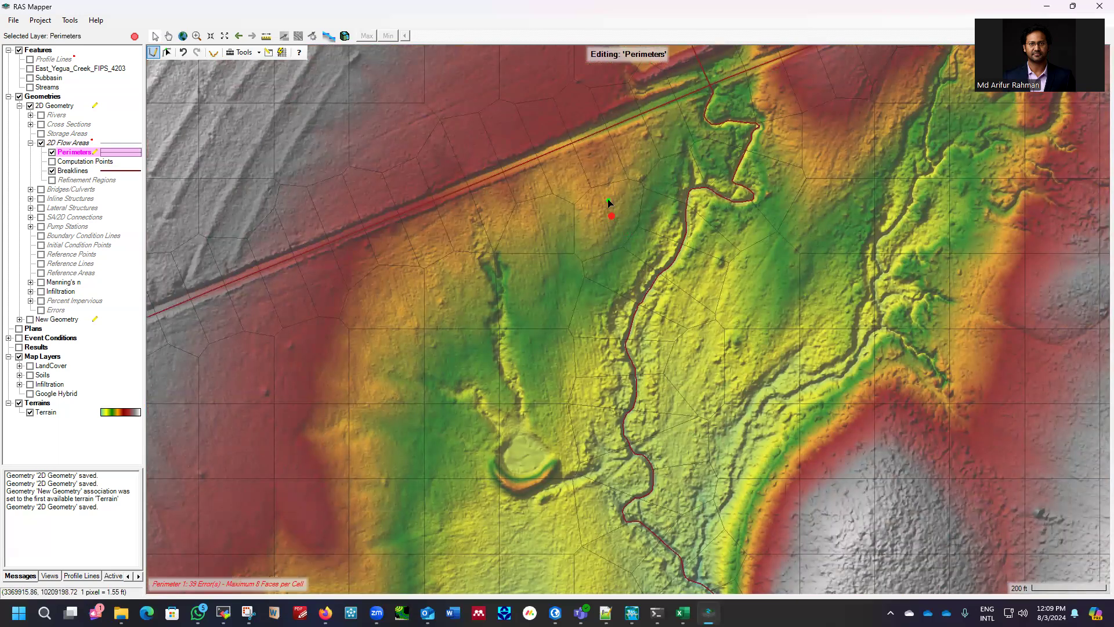
pyautogui.scroll(-3, 609, 204)
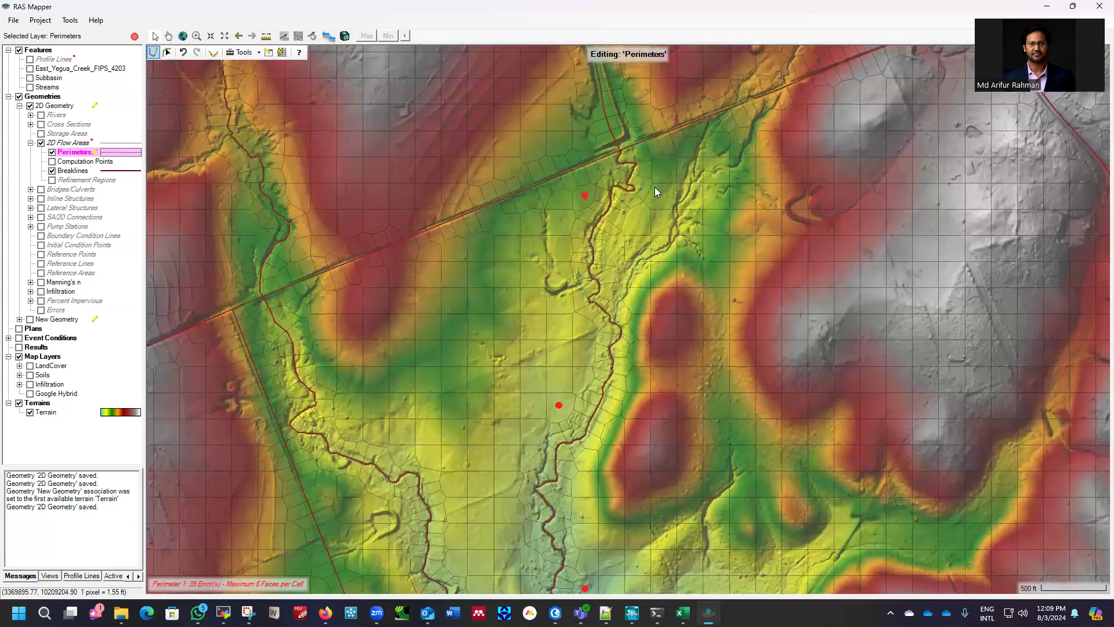
pyautogui.scroll(-2, 655, 187)
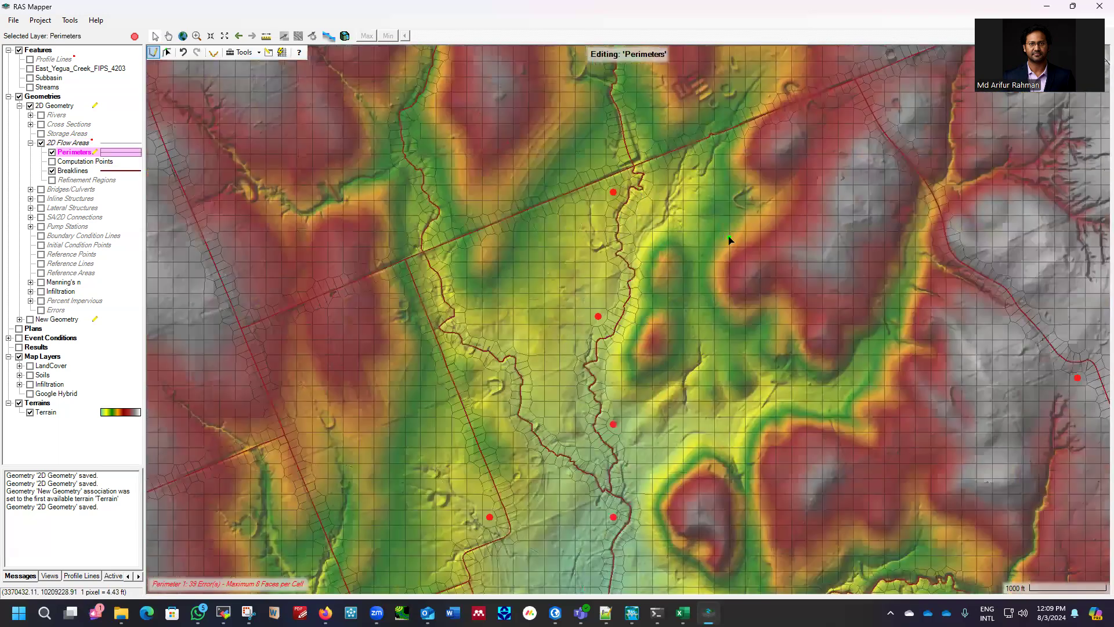
pyautogui.scroll(-1, 729, 240)
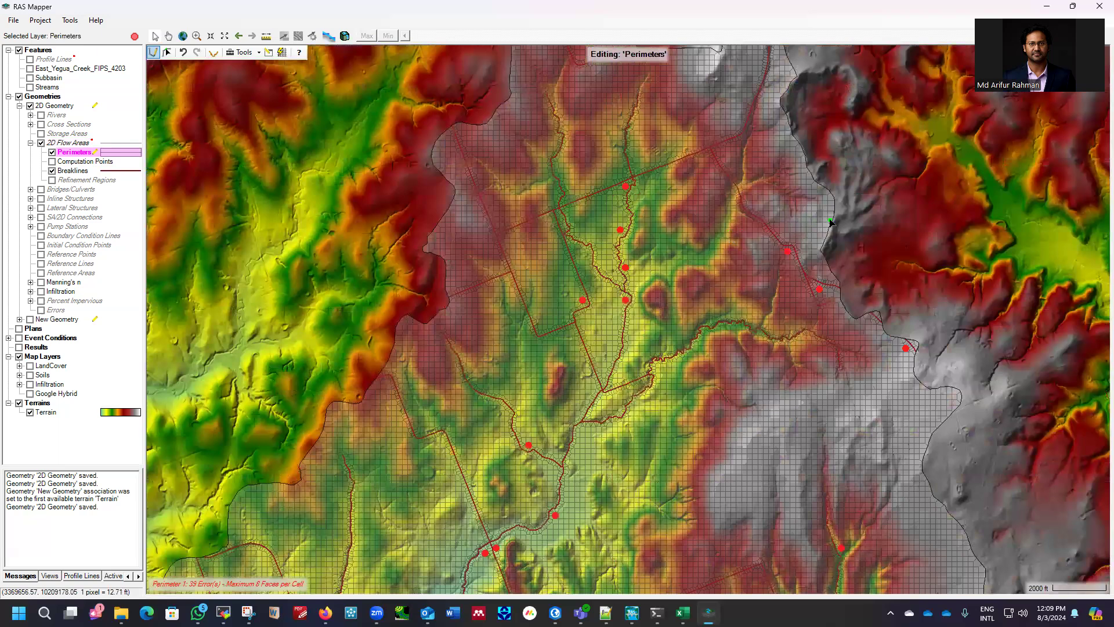
pyautogui.scroll(-1, 652, 225)
pyautogui.scroll(-1, 524, 204)
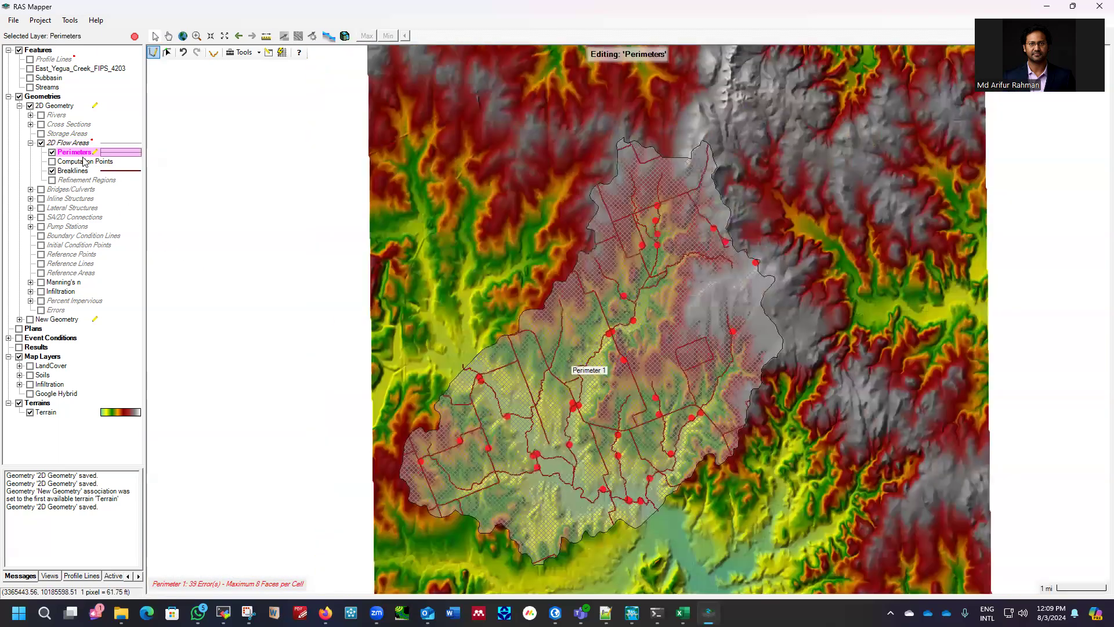
# Run Try to Fix All Meshes again on the Perimeters layer to repair the remaining flagged cells.
pyautogui.rightClick(74, 155)
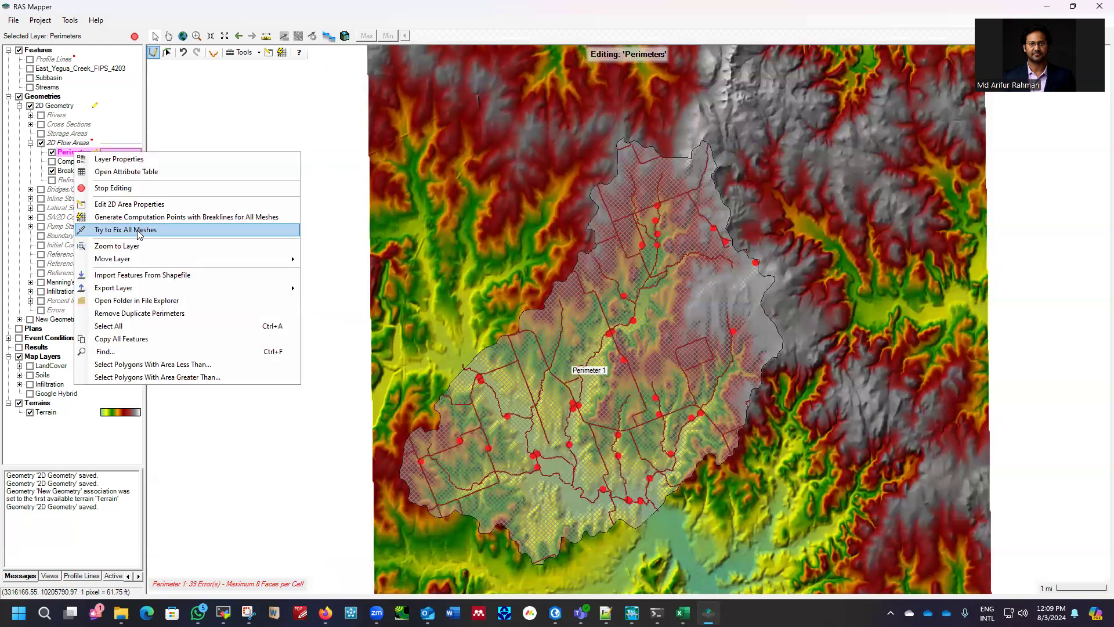
pyautogui.click(155, 250)
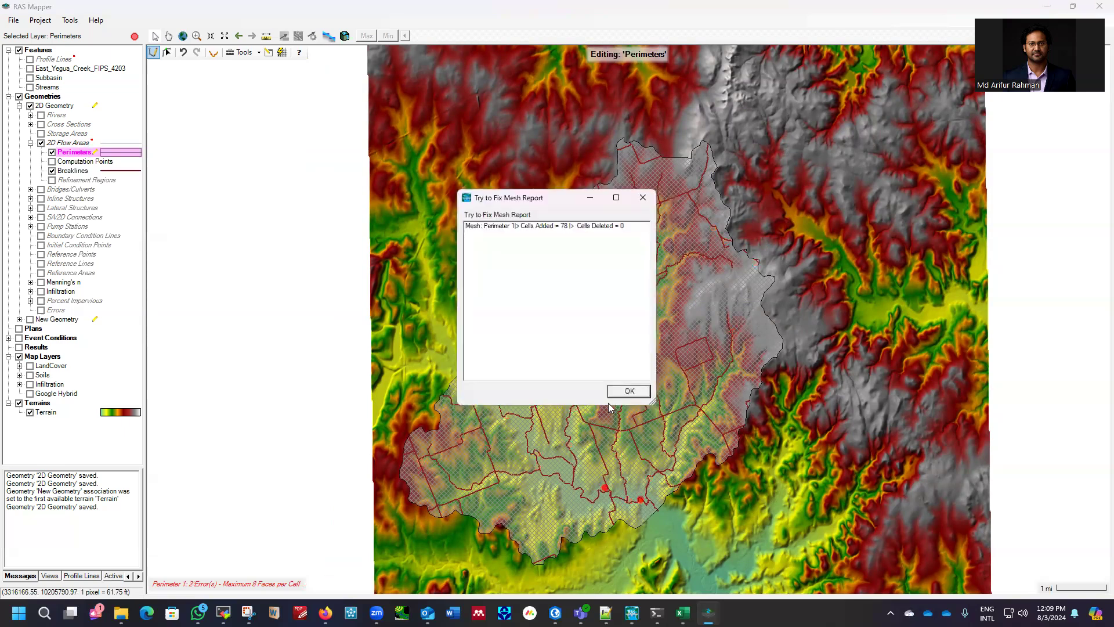
# Dismiss the mesh fix report and add a computation point in the flagged cell between the road breakline and the stream bend.
pyautogui.click(625, 396)
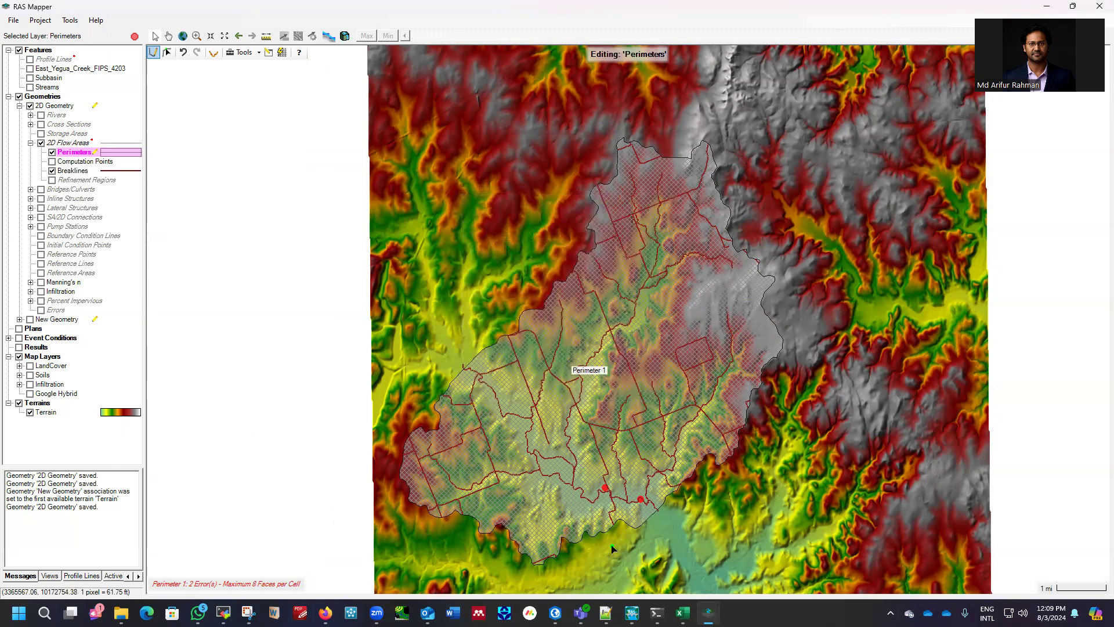
pyautogui.scroll(2, 619, 527)
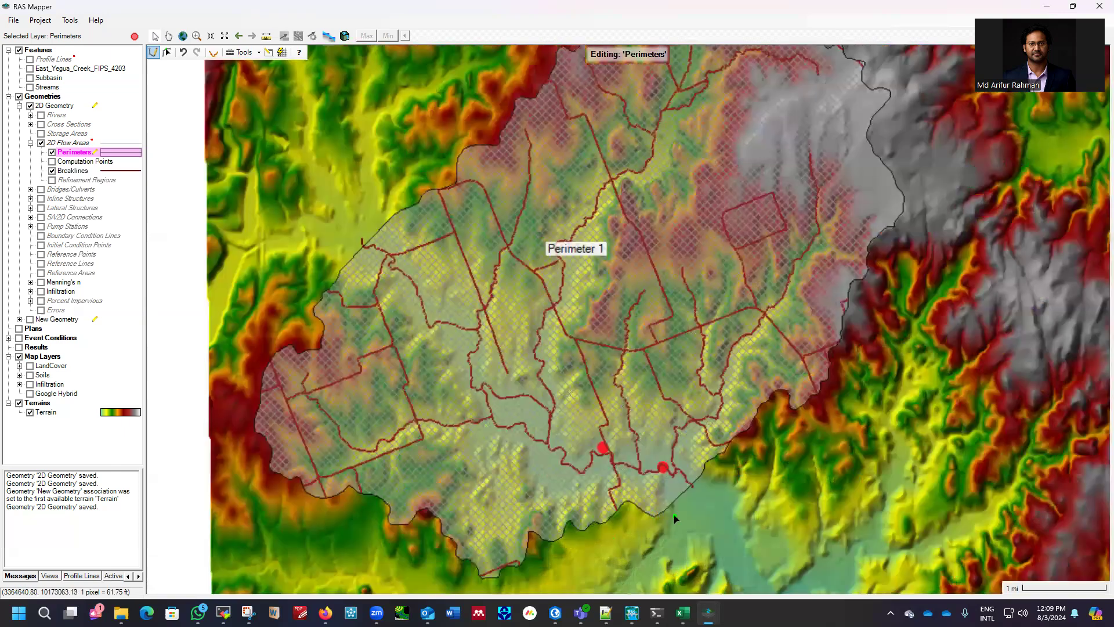
pyautogui.scroll(2, 665, 454)
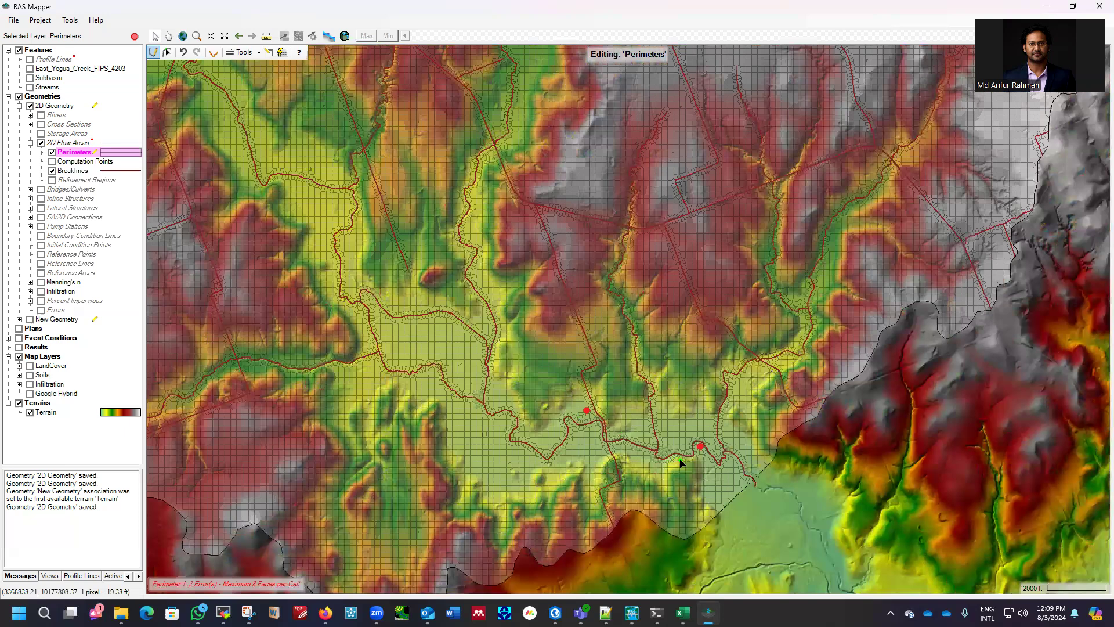
pyautogui.scroll(1, 680, 459)
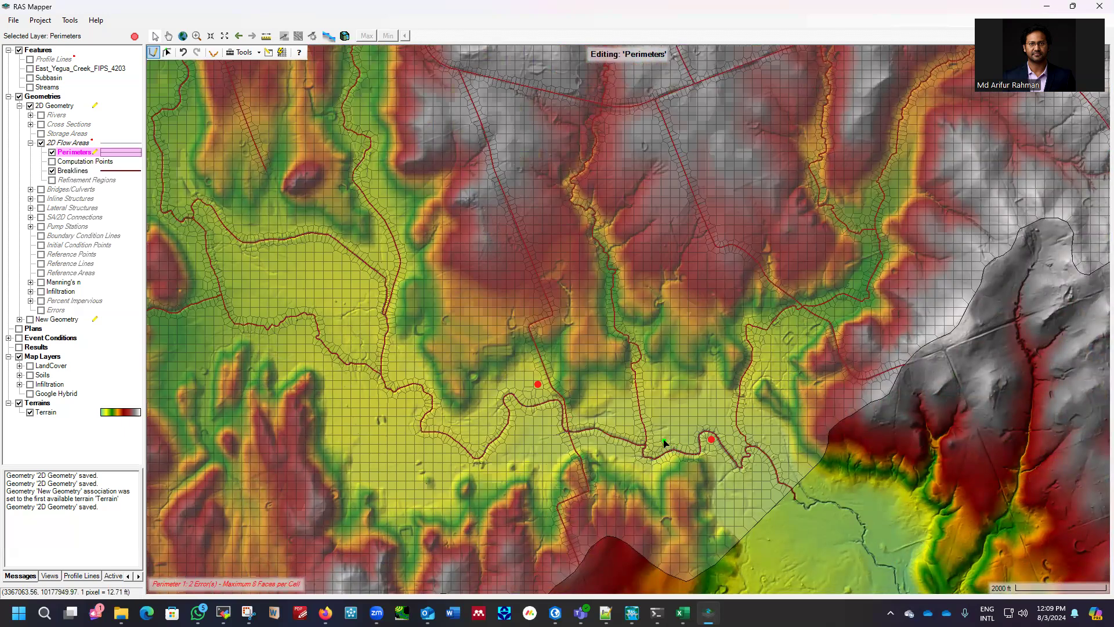
pyautogui.scroll(1, 665, 443)
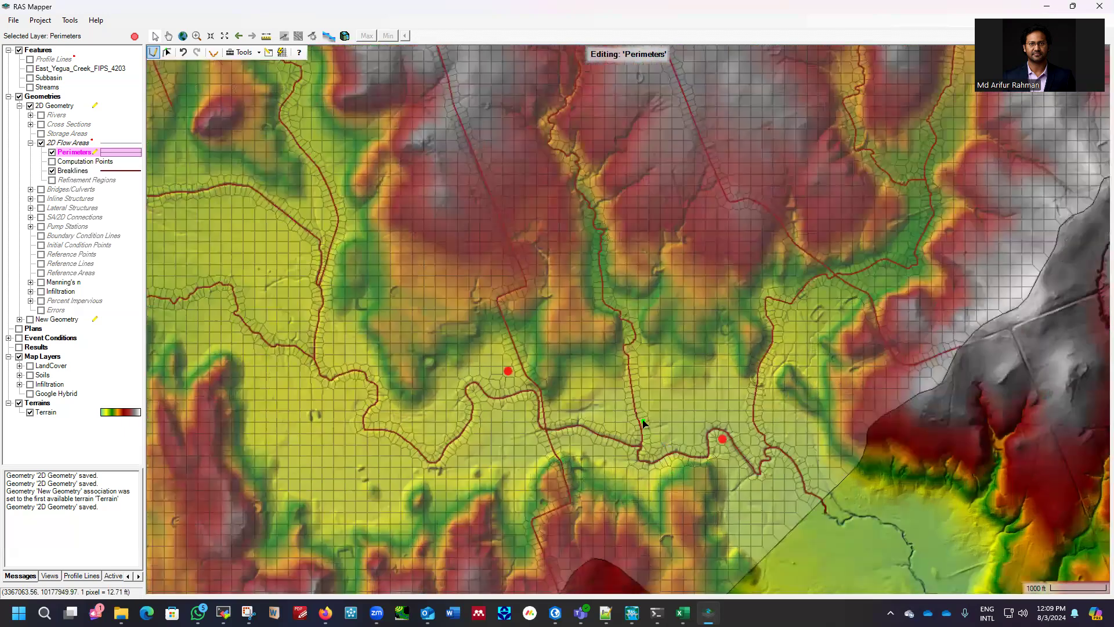
pyautogui.scroll(1, 643, 423)
pyautogui.scroll(1, 643, 423)
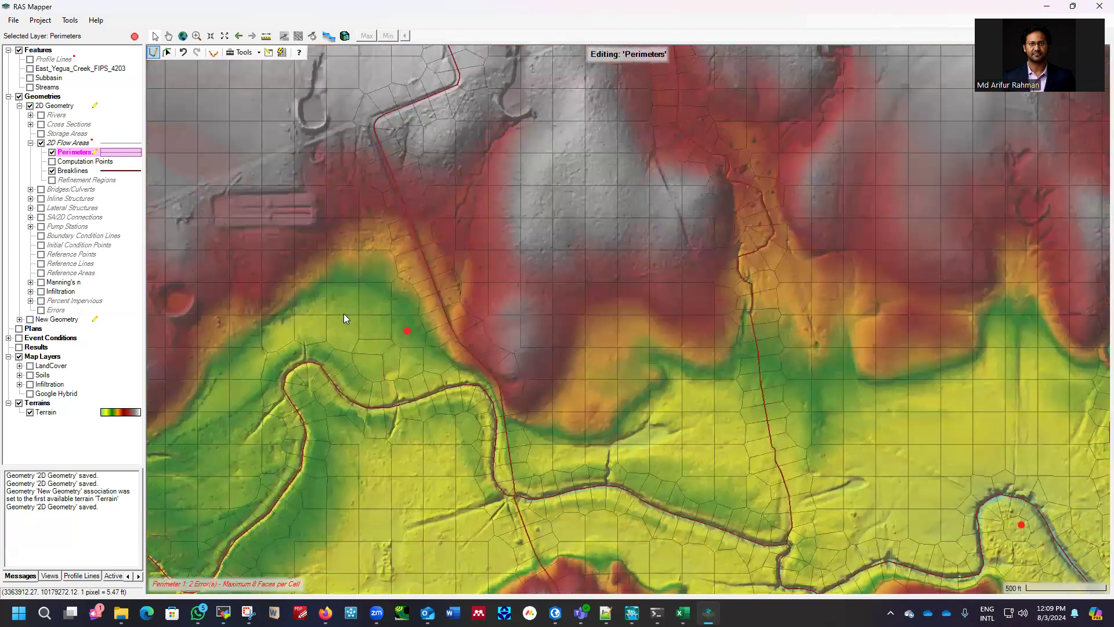
pyautogui.scroll(3, 368, 329)
pyautogui.scroll(1, 371, 355)
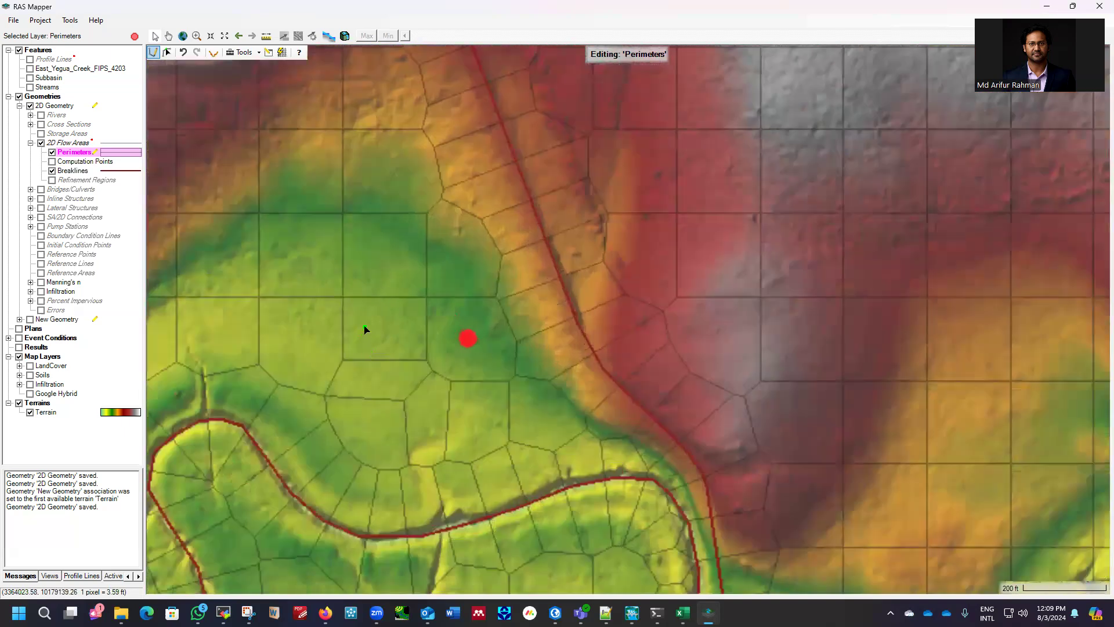
pyautogui.scroll(1, 364, 330)
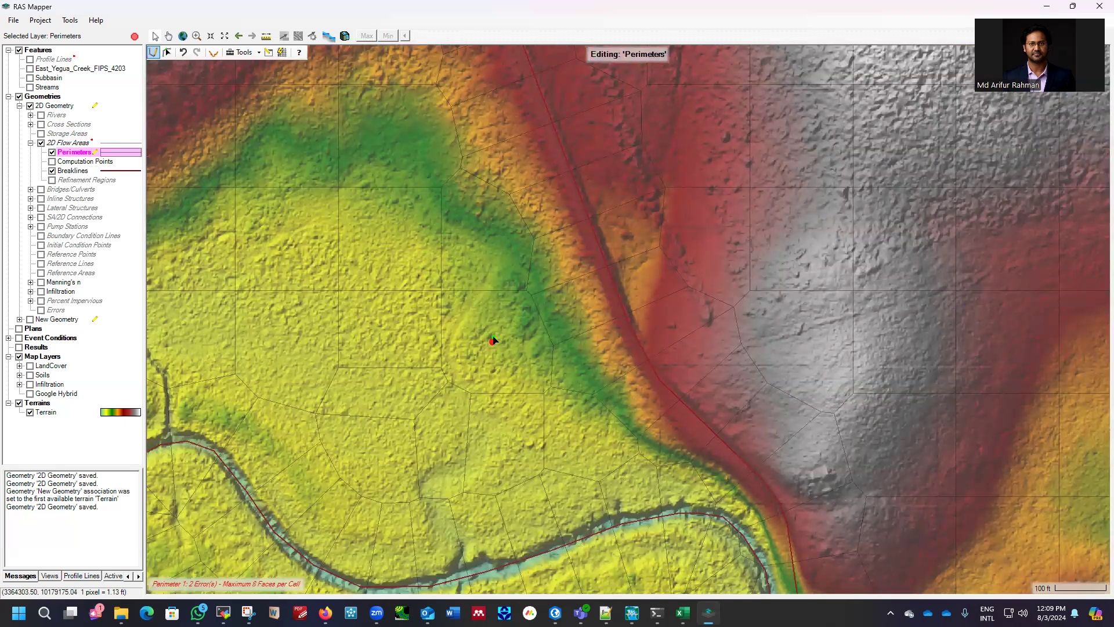
pyautogui.click(76, 162)
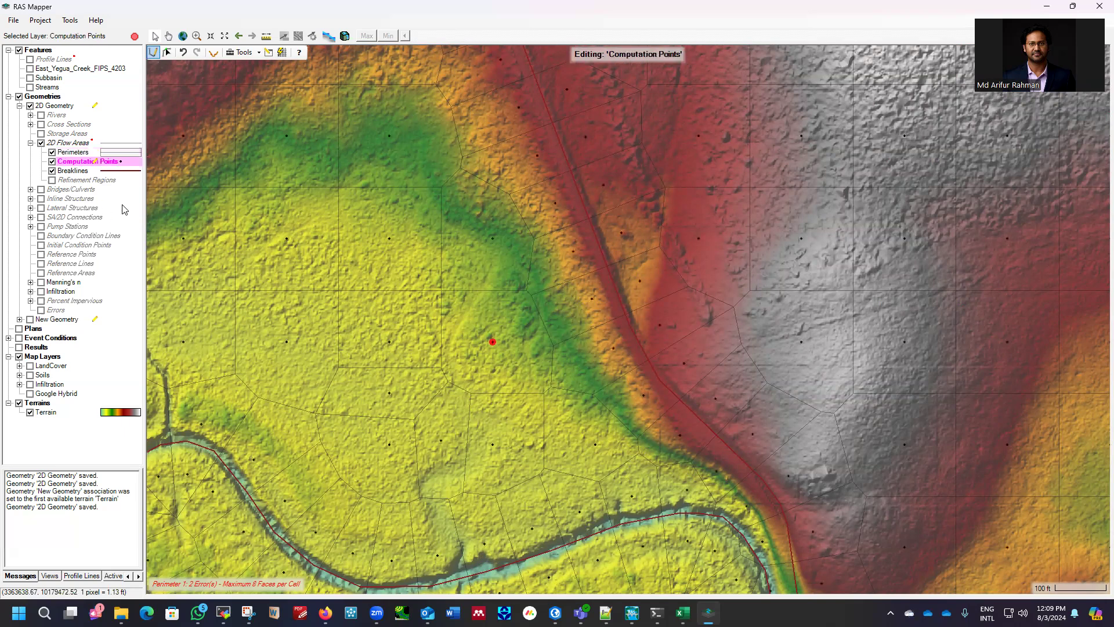
pyautogui.click(153, 54)
pyautogui.click(499, 339)
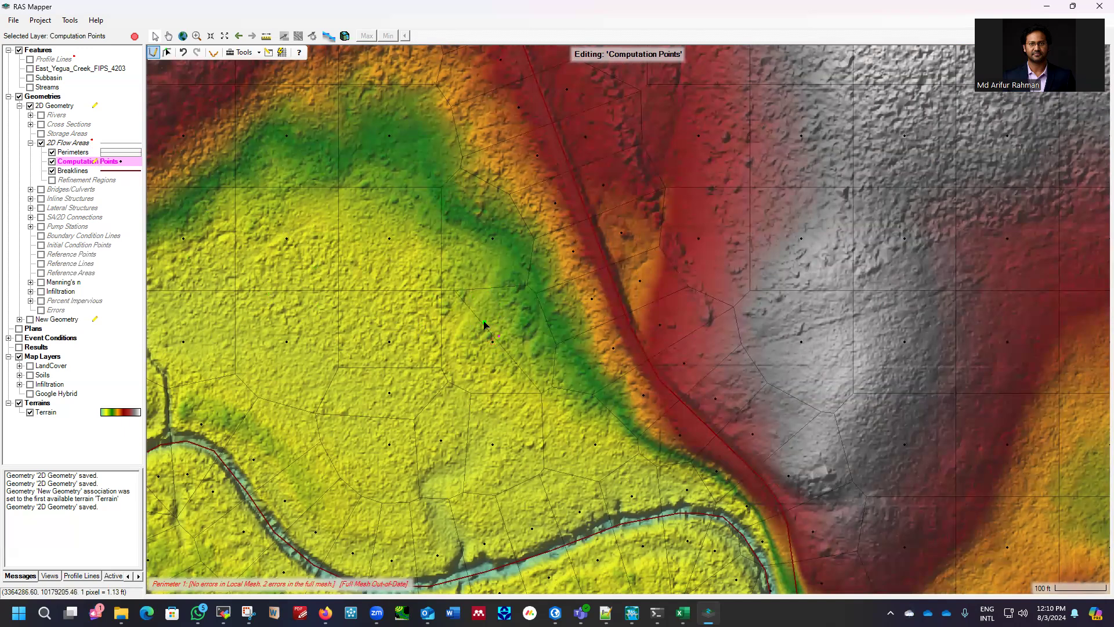
# Add a computation point in the other flagged cell, inside the stream breakline's loop near the watershed outlet.
pyautogui.scroll(-1, 389, 235)
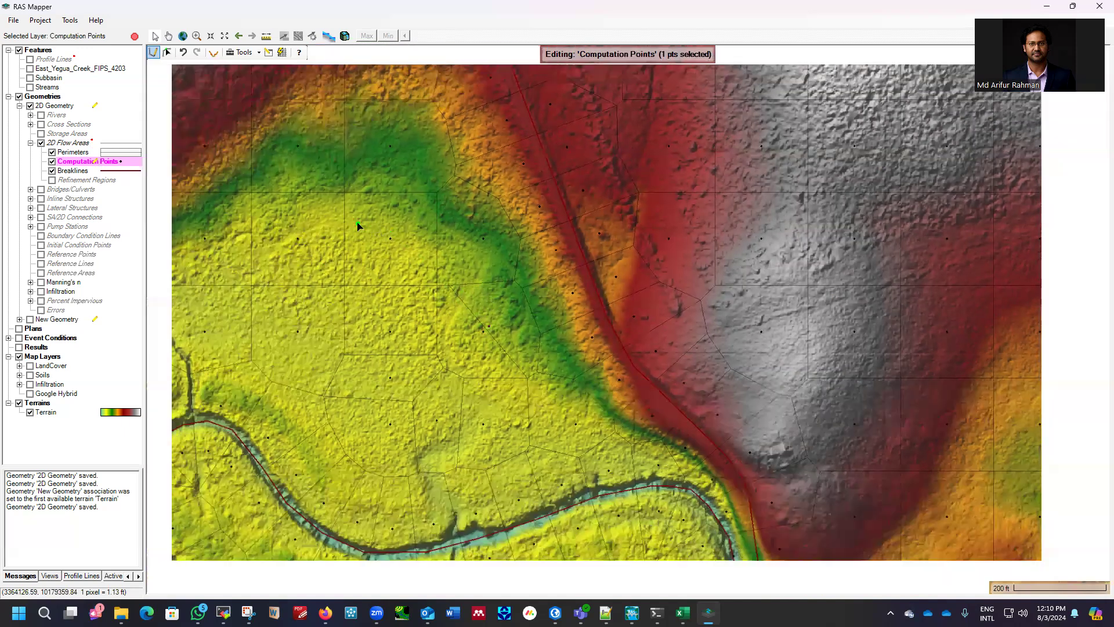
pyautogui.scroll(-2, 358, 227)
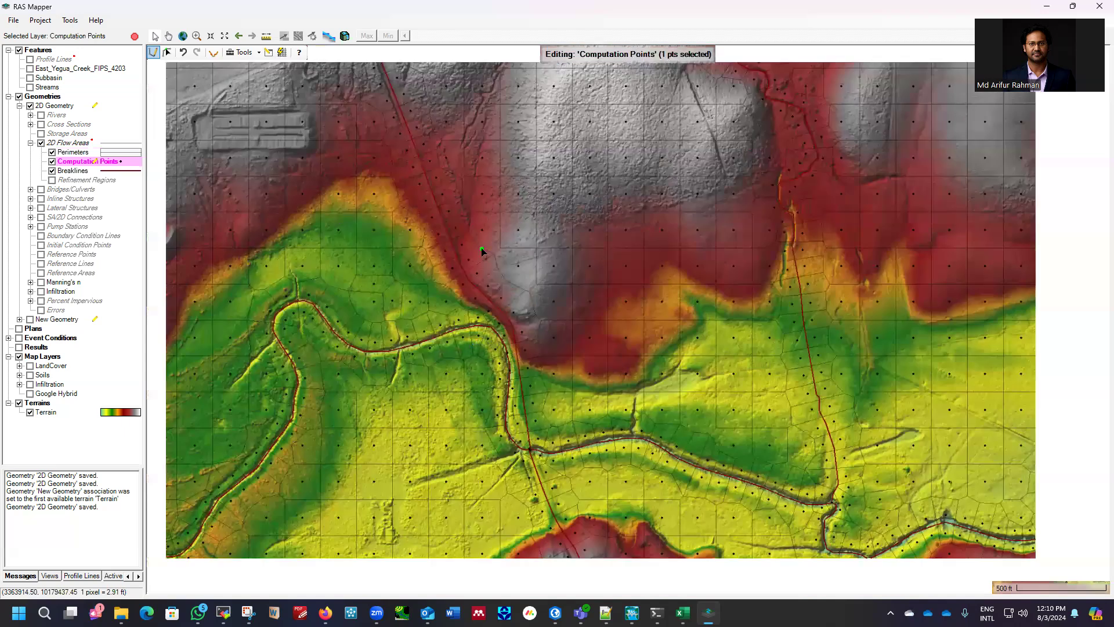
pyautogui.scroll(-2, 478, 249)
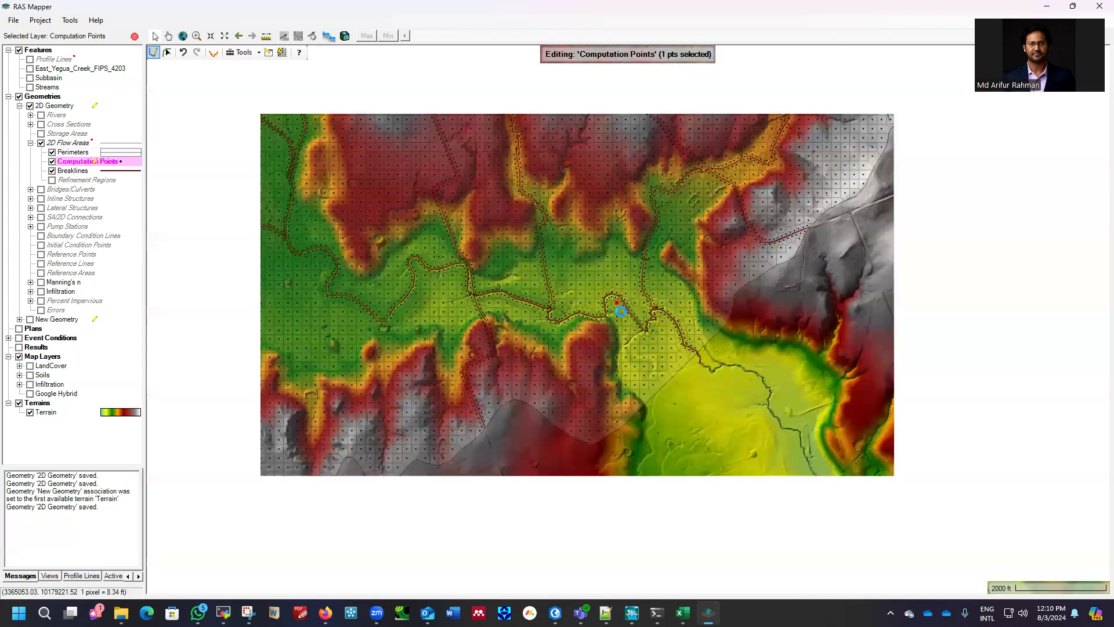
pyautogui.scroll(1, 610, 308)
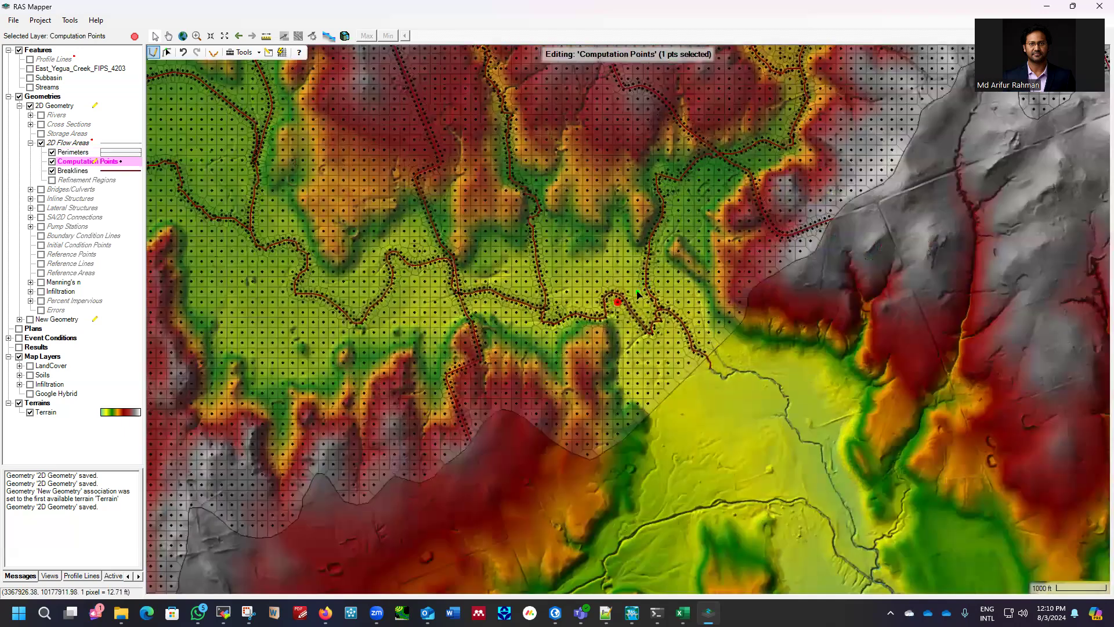
pyautogui.scroll(3, 638, 295)
pyautogui.scroll(2, 586, 313)
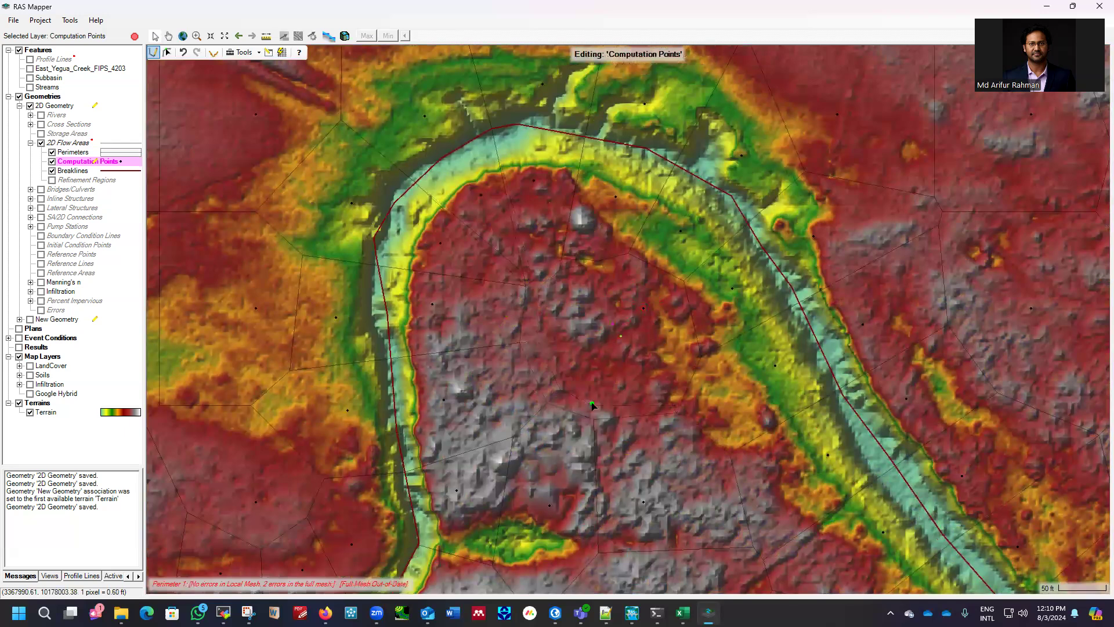
# Review the whole perimeter for remaining errors, stop editing and save the edits to 2D Geometry.
pyautogui.scroll(-1, 523, 296)
pyautogui.scroll(-1, 609, 351)
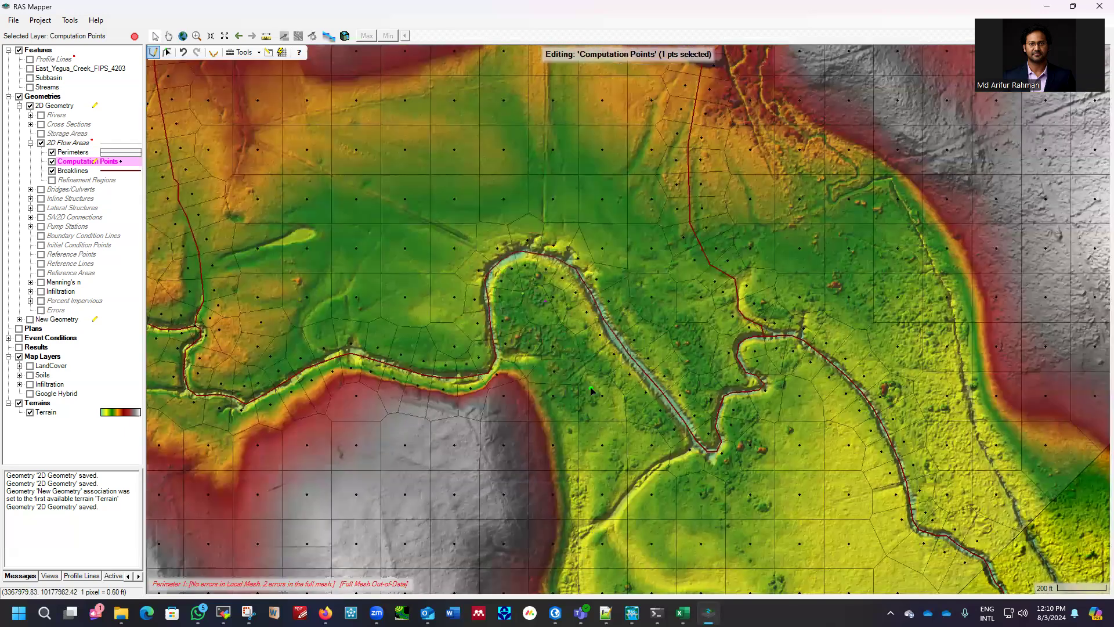
pyautogui.scroll(-2, 592, 391)
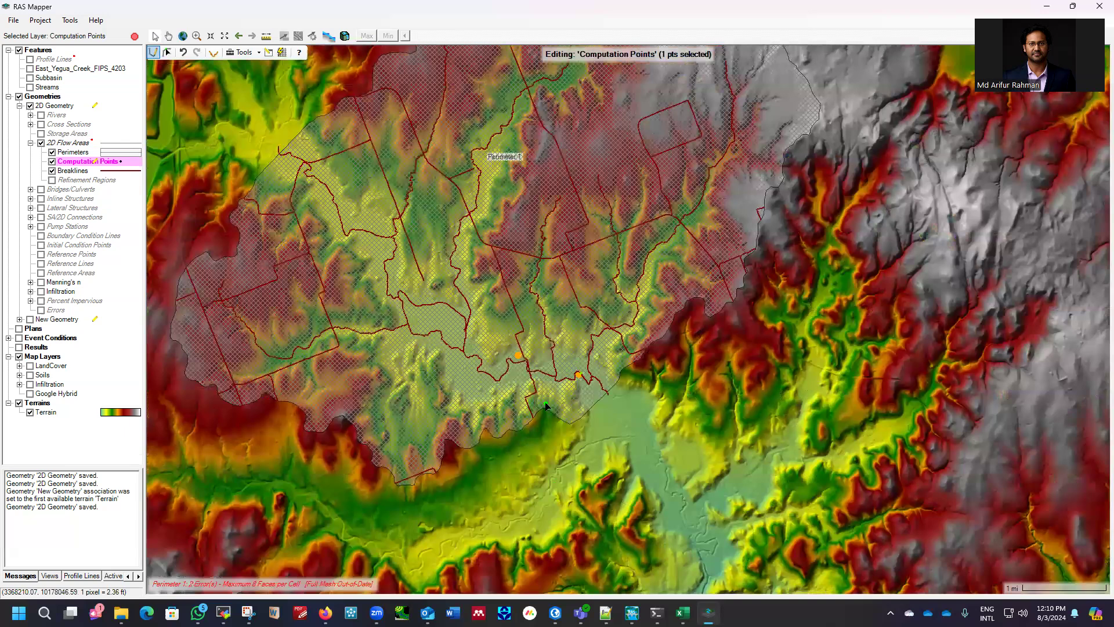
pyautogui.click(182, 35)
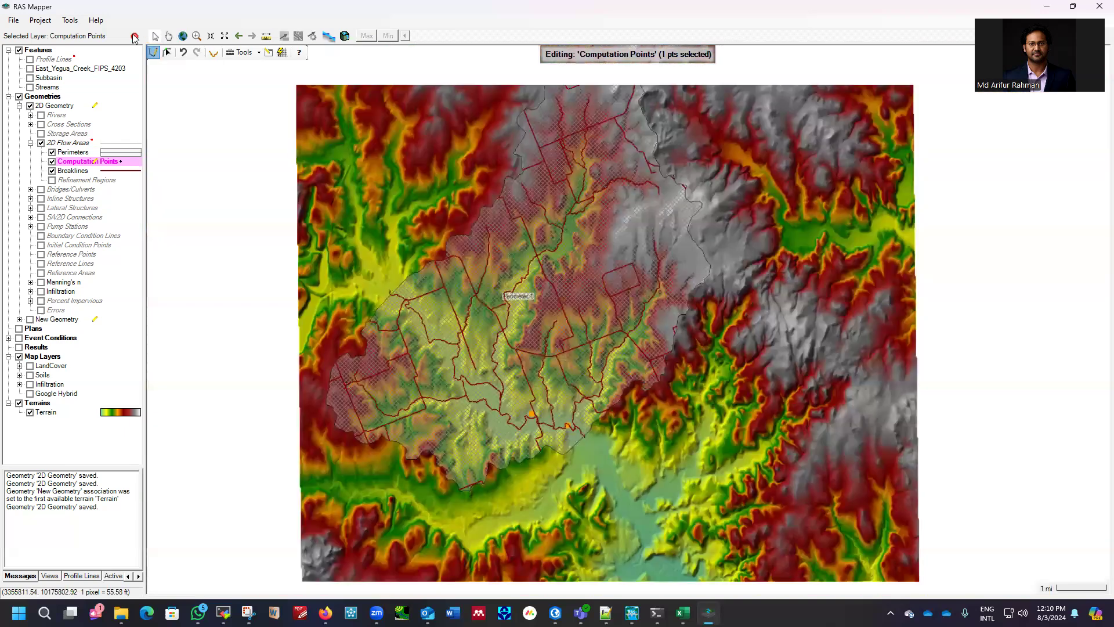
pyautogui.click(134, 37)
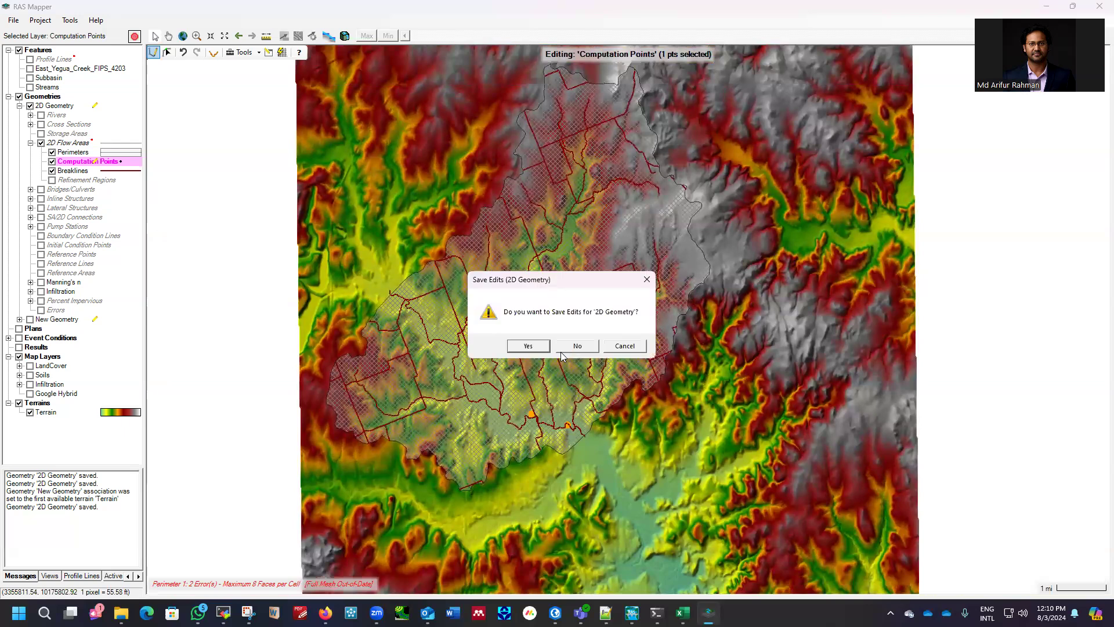
pyautogui.click(532, 348)
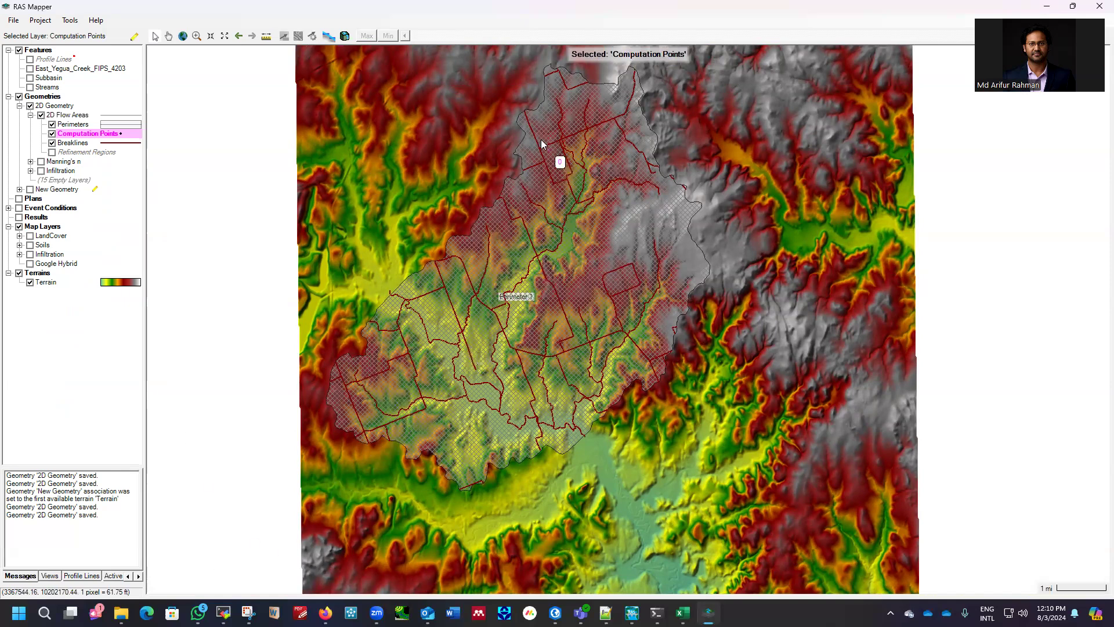
# Hide the computation points and examine the saved mesh along the northern road breaklines and across the whole perimeter.
pyautogui.scroll(2, 529, 151)
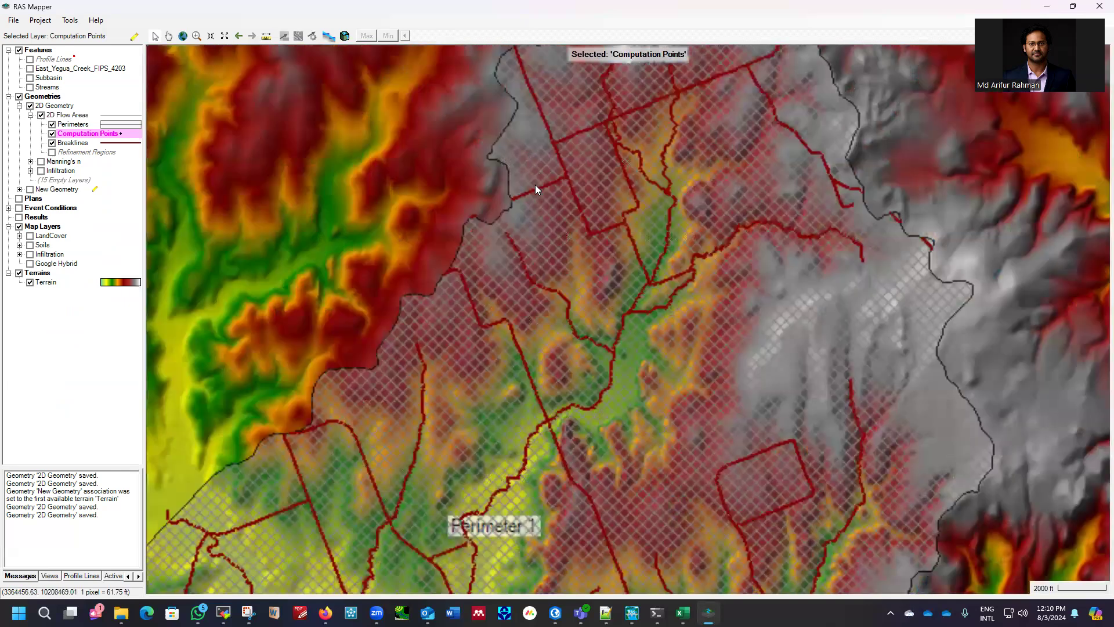
pyautogui.scroll(1, 535, 189)
pyautogui.scroll(2, 605, 149)
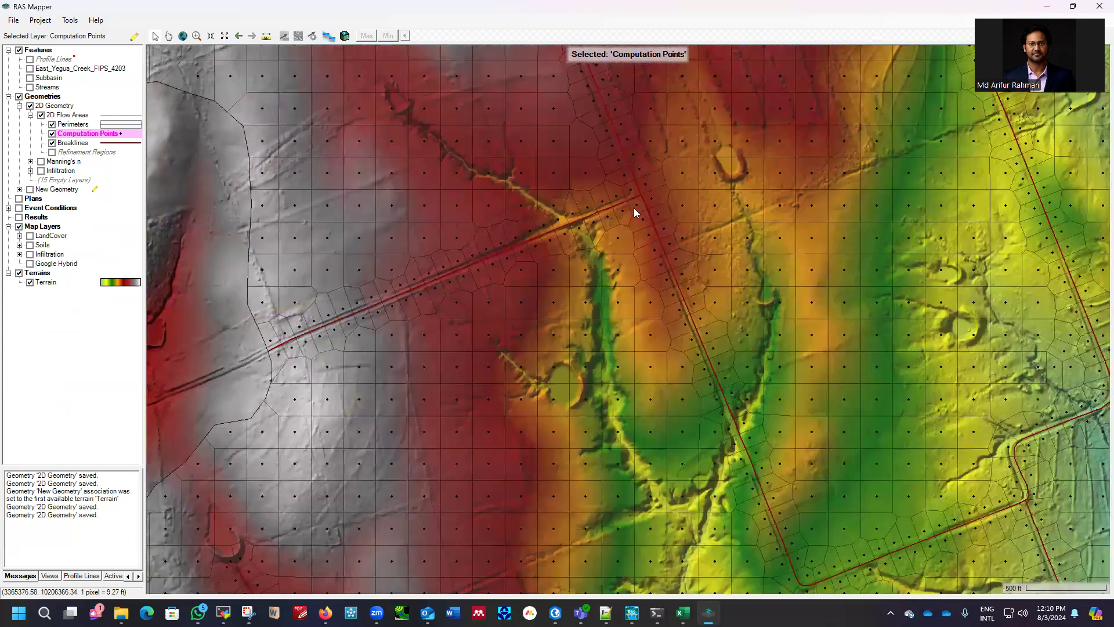
pyautogui.scroll(-1, 634, 209)
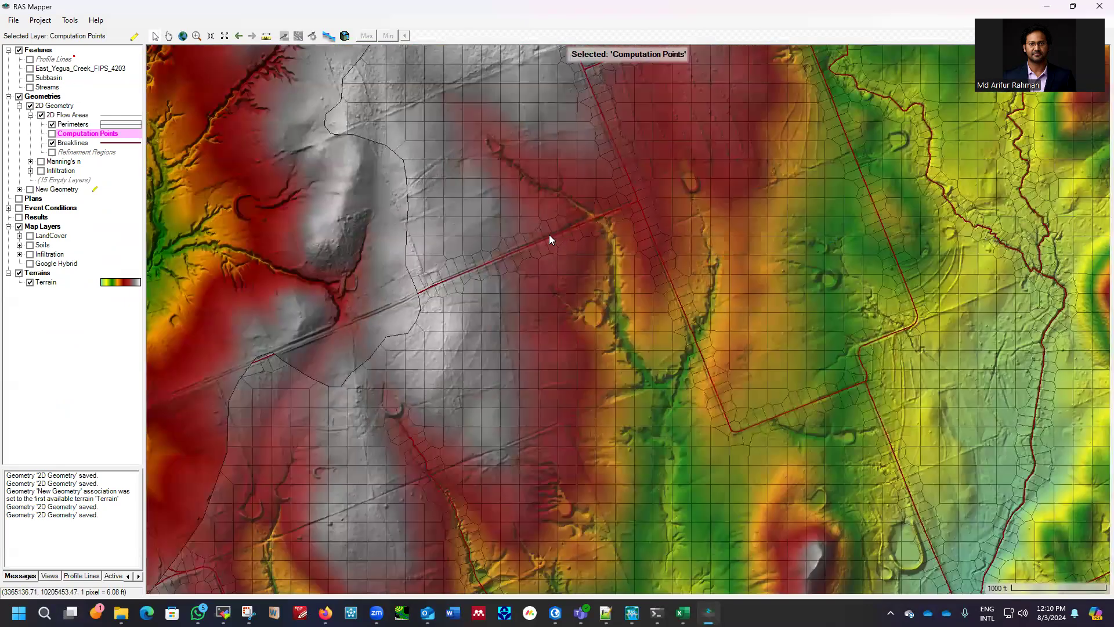
pyautogui.scroll(-1, 590, 260)
pyautogui.scroll(-1, 530, 269)
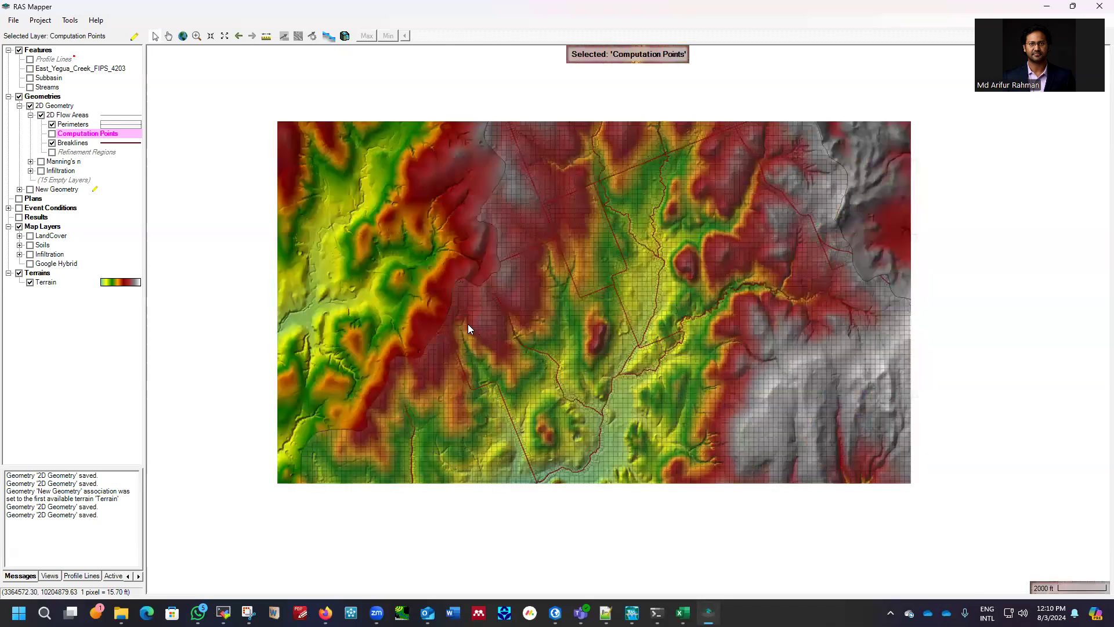
pyautogui.scroll(-1, 447, 381)
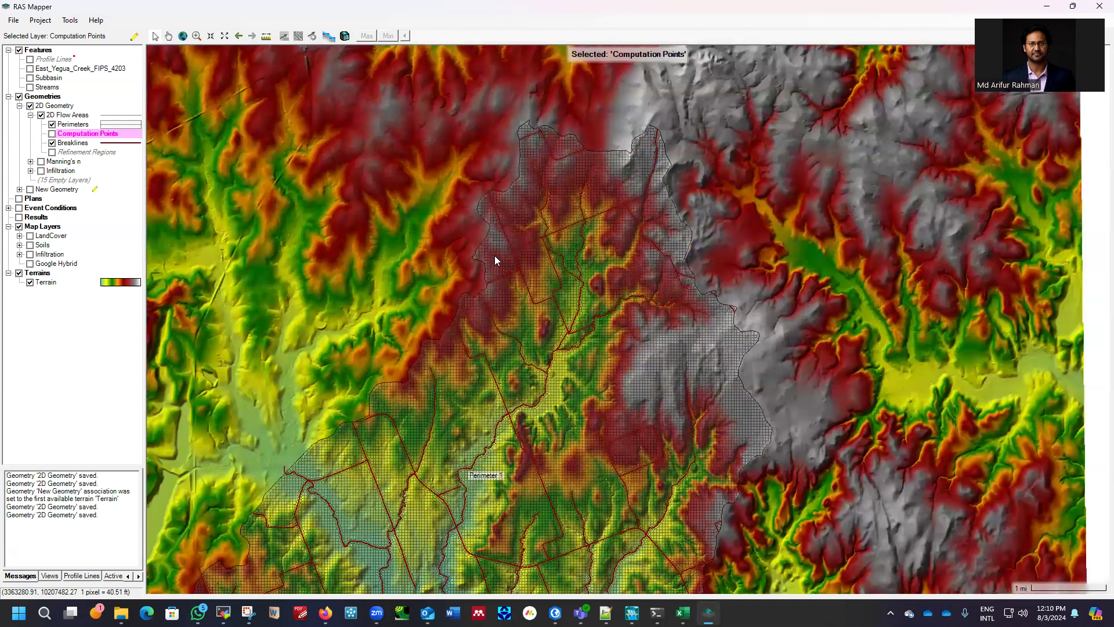
pyautogui.scroll(-1, 407, 452)
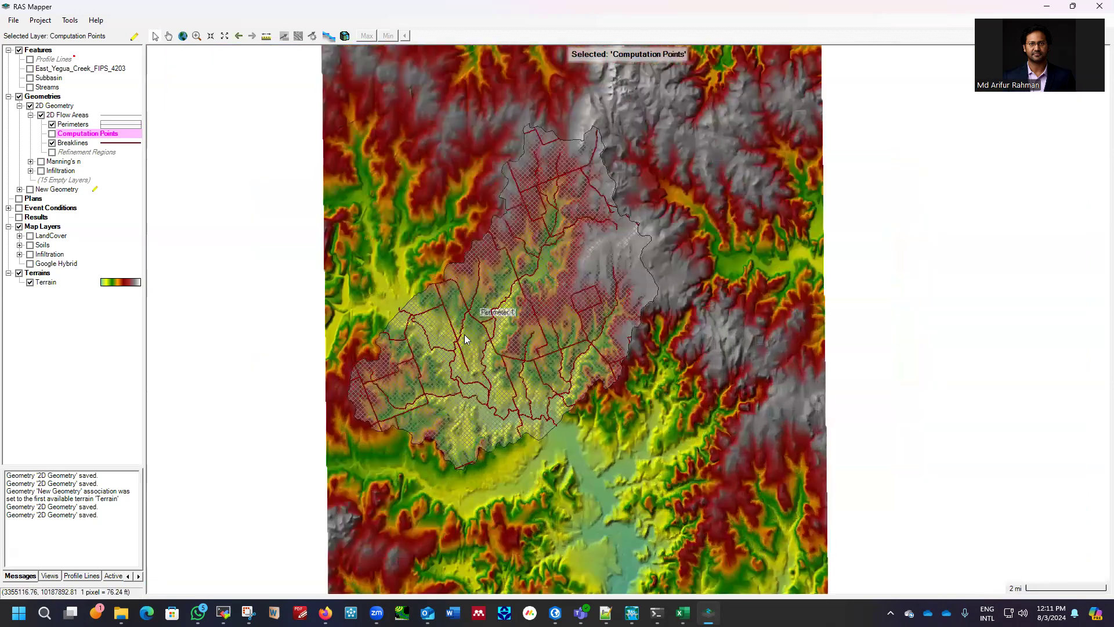
pyautogui.scroll(1, 464, 335)
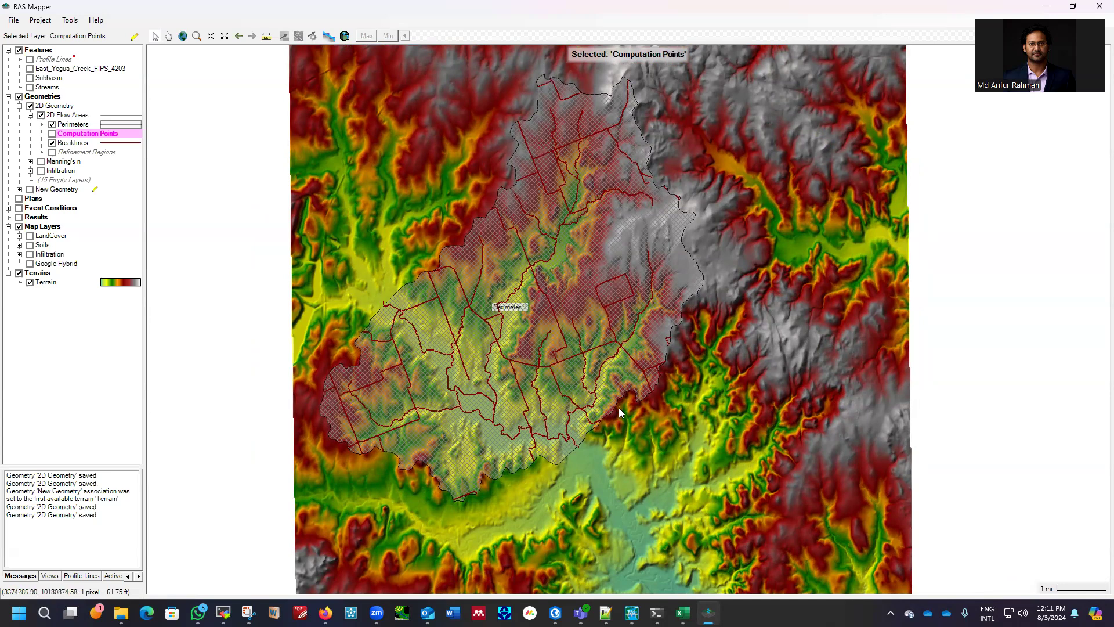
# Add a new Channel line modification layer named Culverts to the Terrain.
pyautogui.rightClick(45, 284)
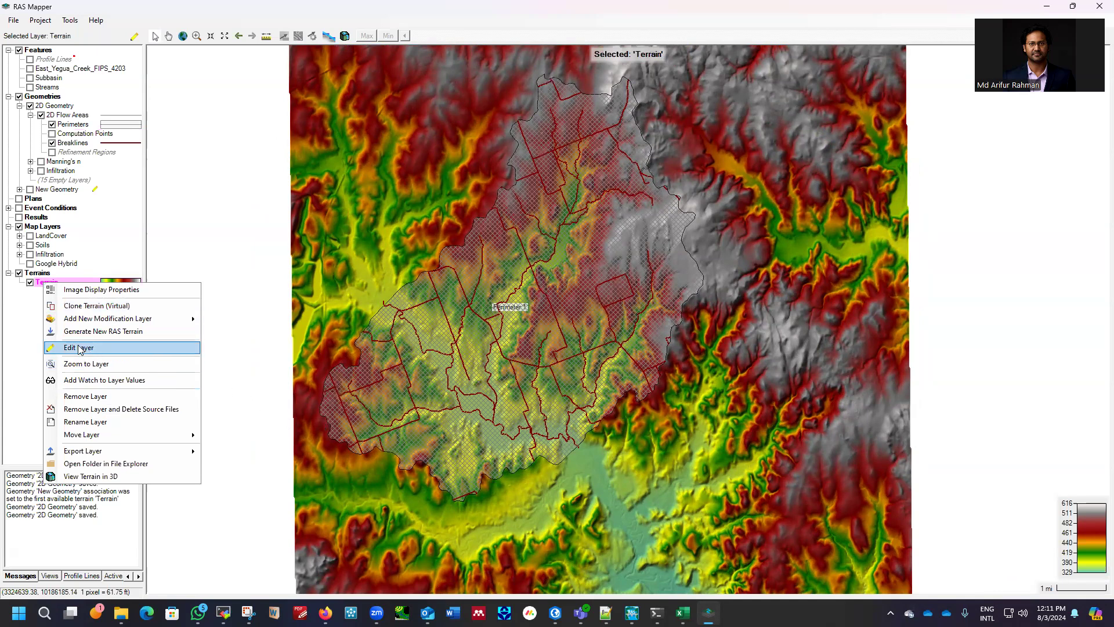
pyautogui.moveTo(95, 323)
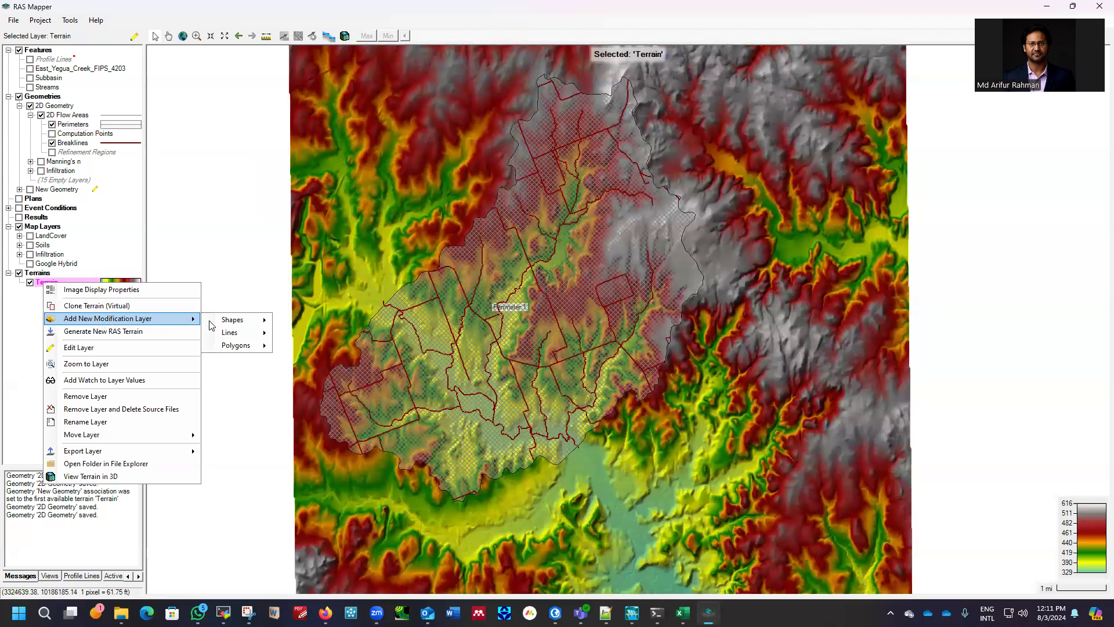
pyautogui.moveTo(232, 322)
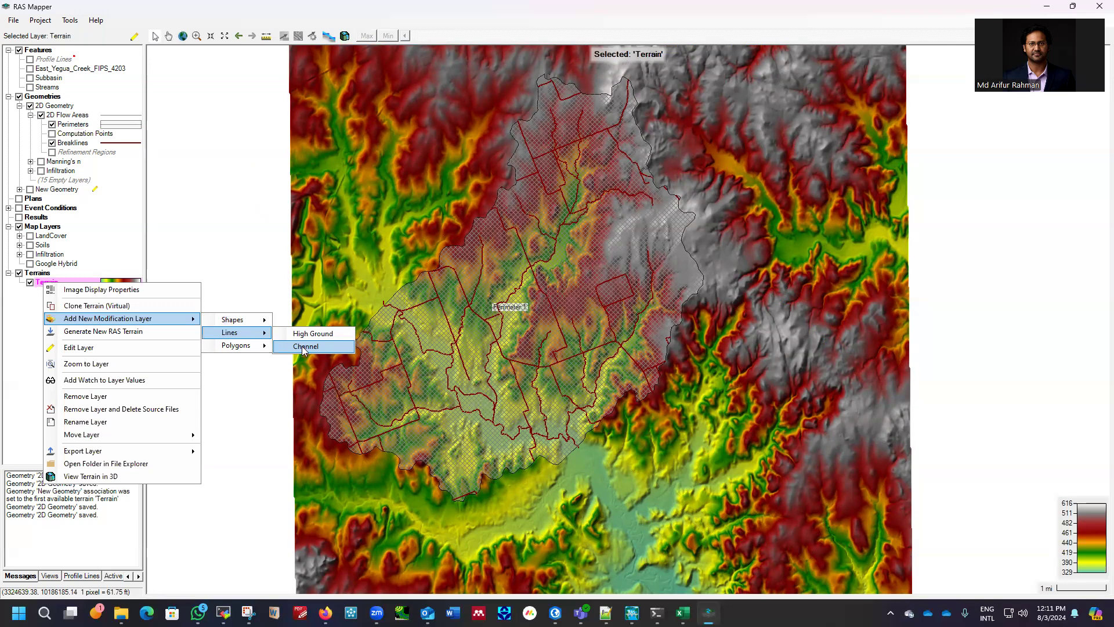
pyautogui.click(303, 347)
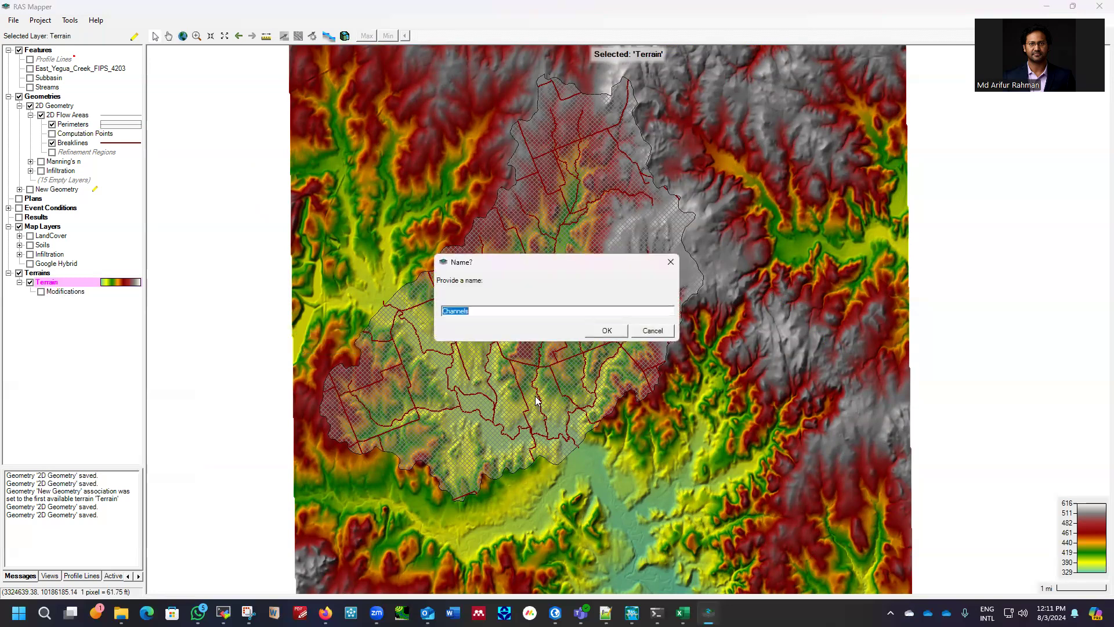
pyautogui.write('Culverts')
pyautogui.click(606, 331)
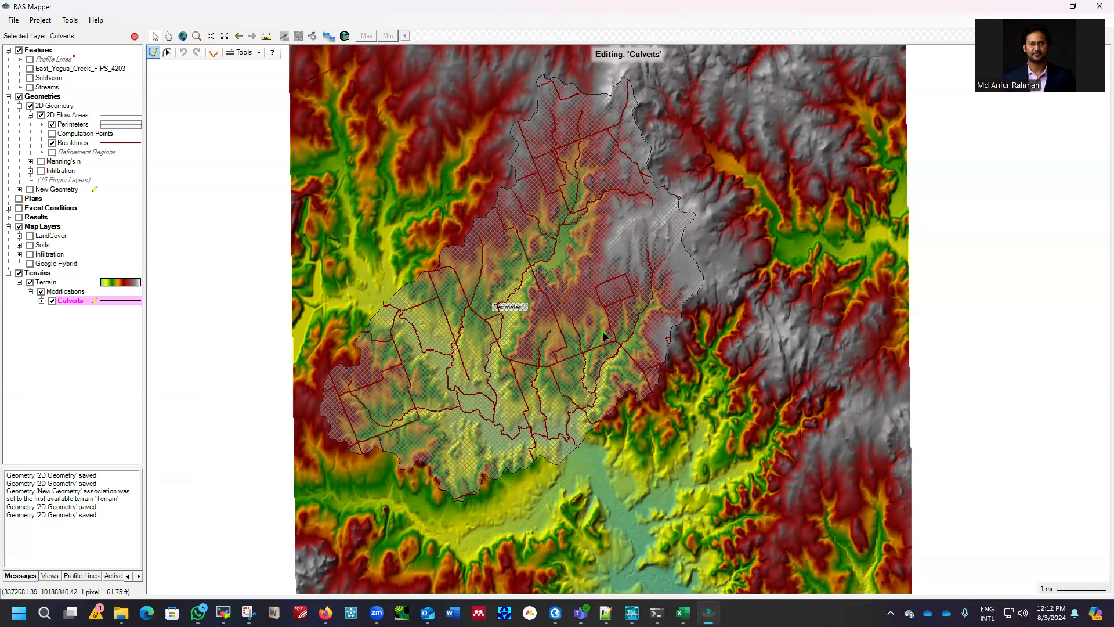
# Examine the terrain where the road breakline crosses the stream breakline beside the pond in the watershed's western part.
pyautogui.scroll(1, 460, 284)
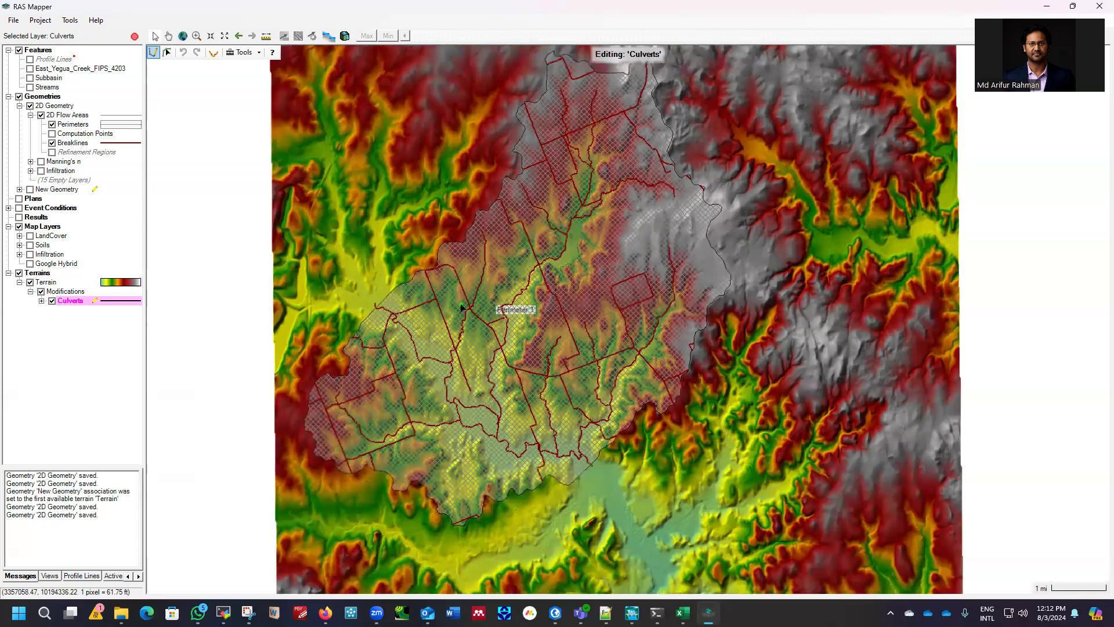
pyautogui.scroll(3, 461, 306)
pyautogui.scroll(4, 490, 347)
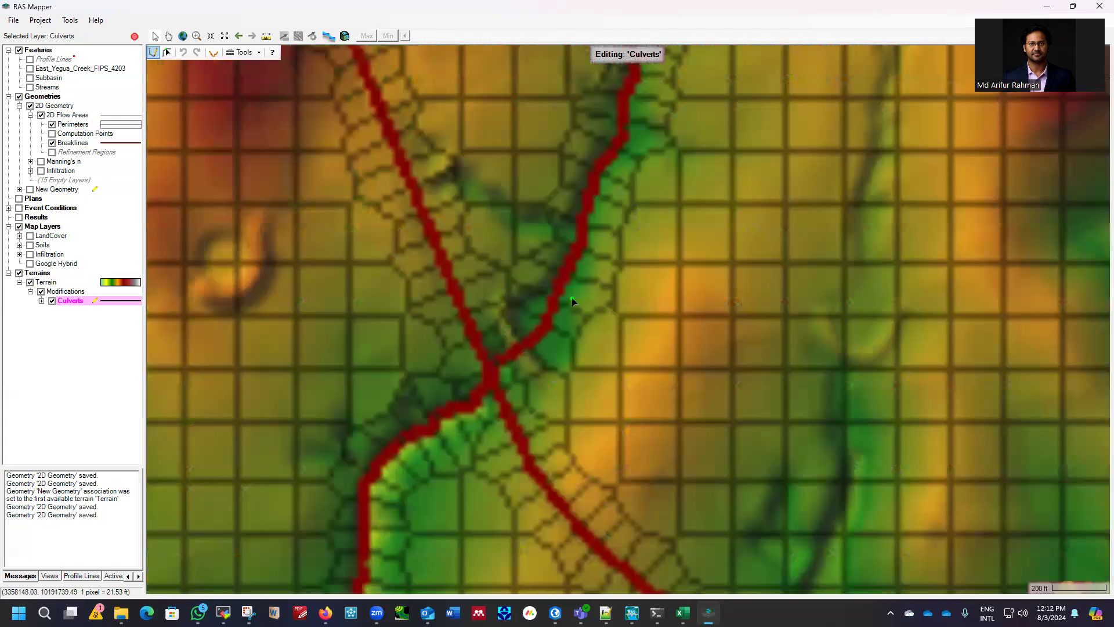
pyautogui.scroll(1, 494, 408)
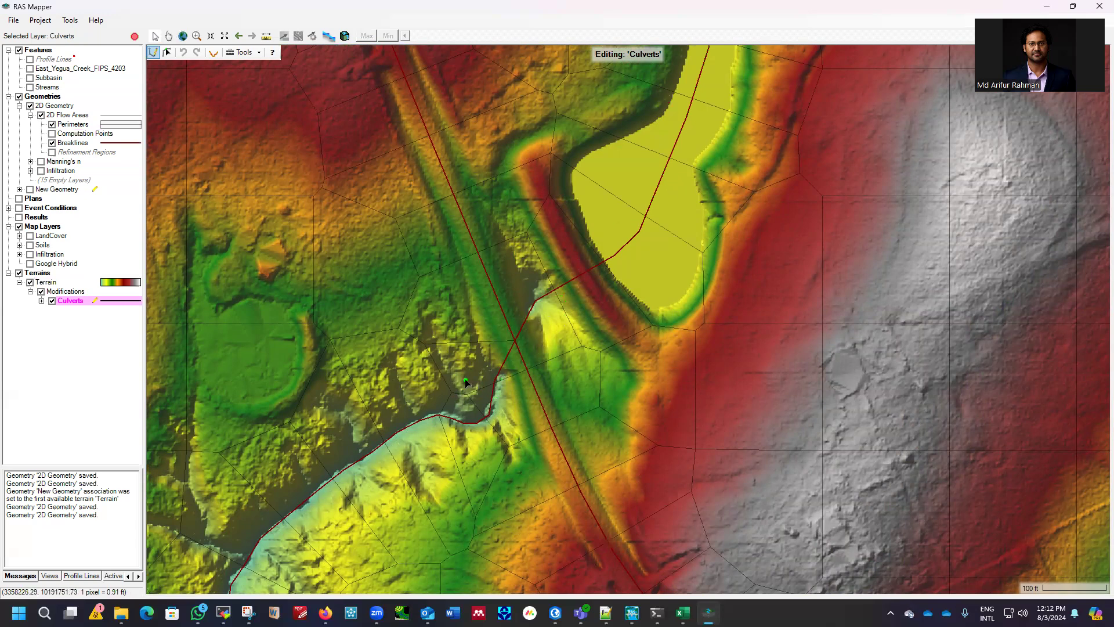
pyautogui.scroll(-1, 579, 286)
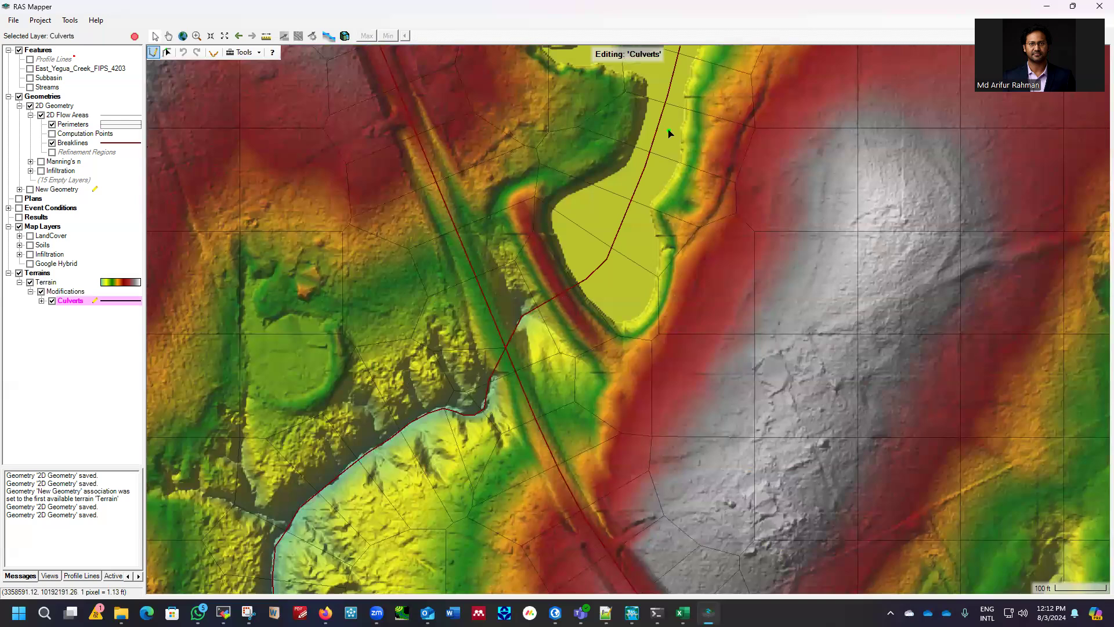
pyautogui.scroll(-1, 384, 439)
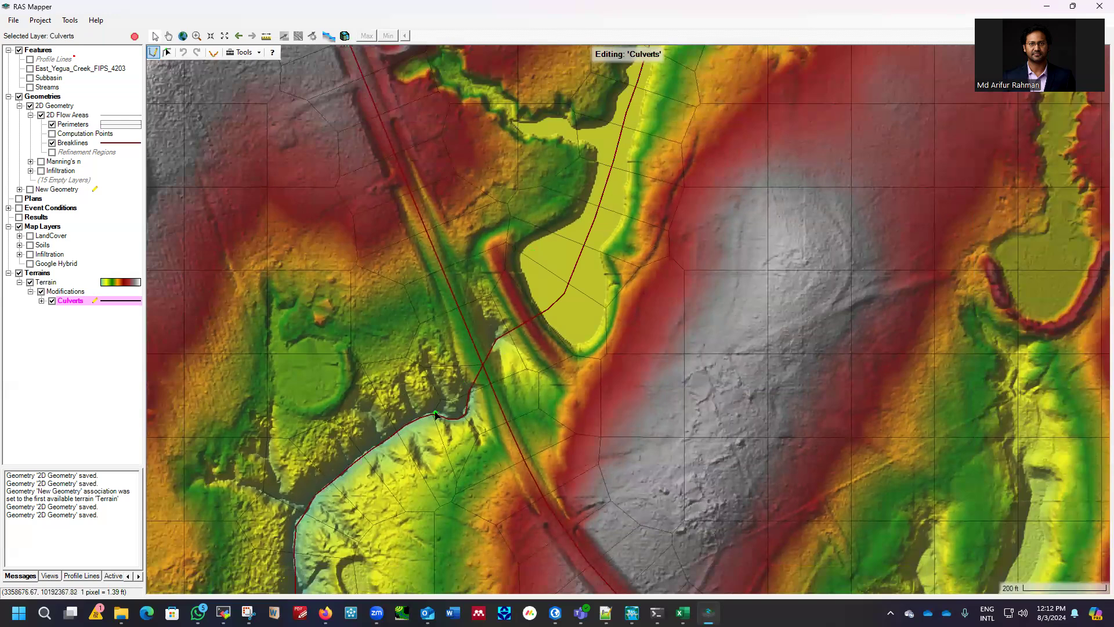
pyautogui.scroll(-1, 581, 228)
pyautogui.scroll(-1, 575, 267)
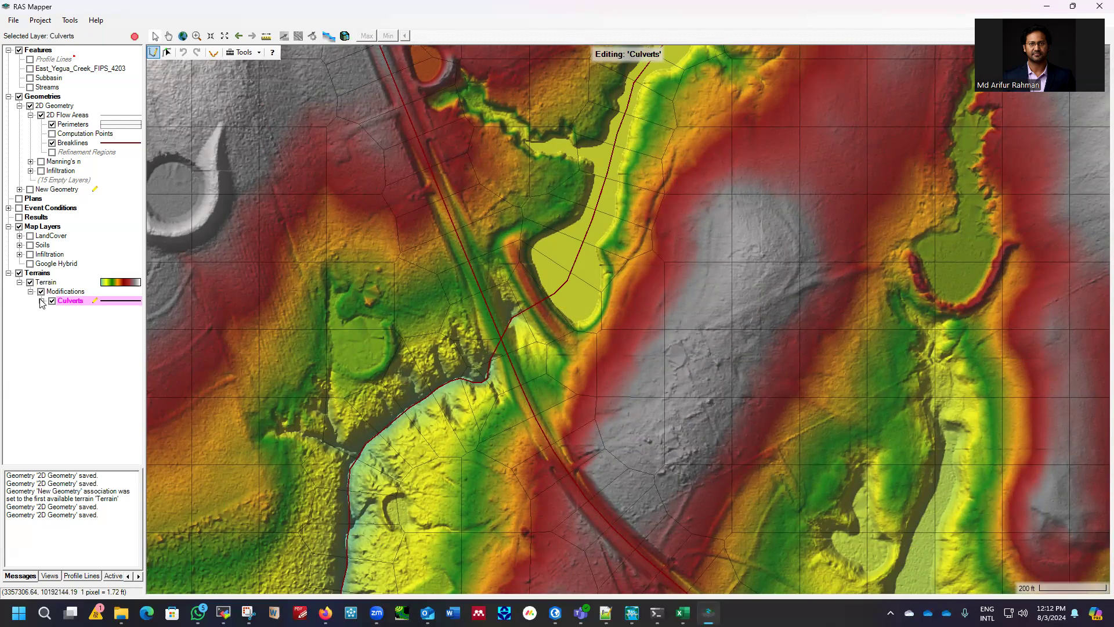
# Start a shapefile feature import into the Culverts layer and select East_Yegua_Creek_FIPS_4203_culverts.shp in GIS_Files\Work_Area1.
pyautogui.doubleClick(74, 302)
pyautogui.rightClick(75, 302)
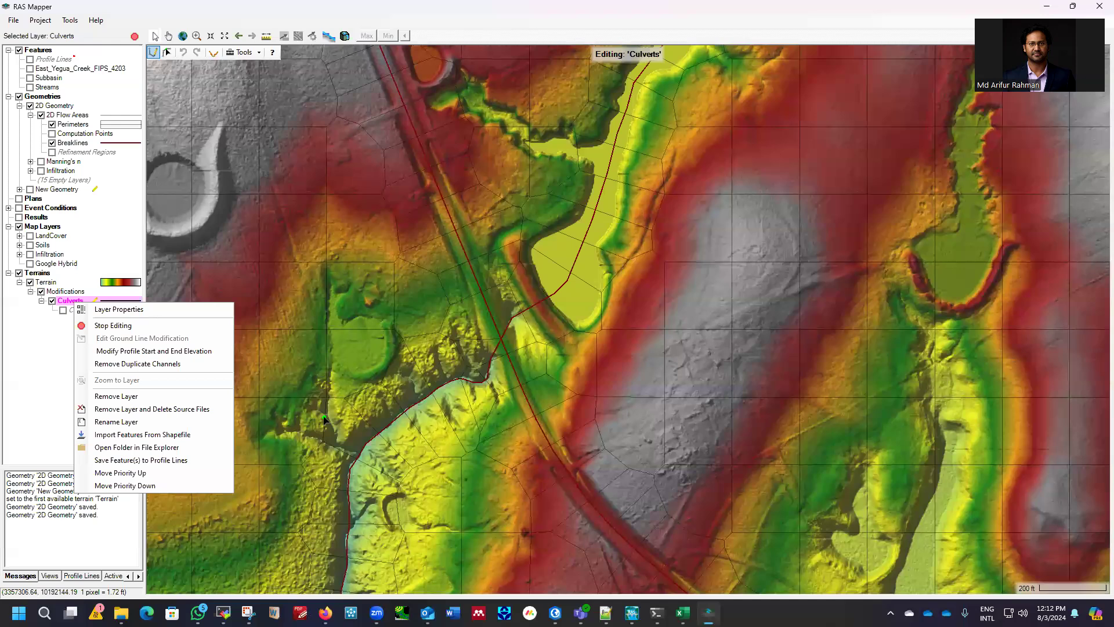
pyautogui.click(151, 444)
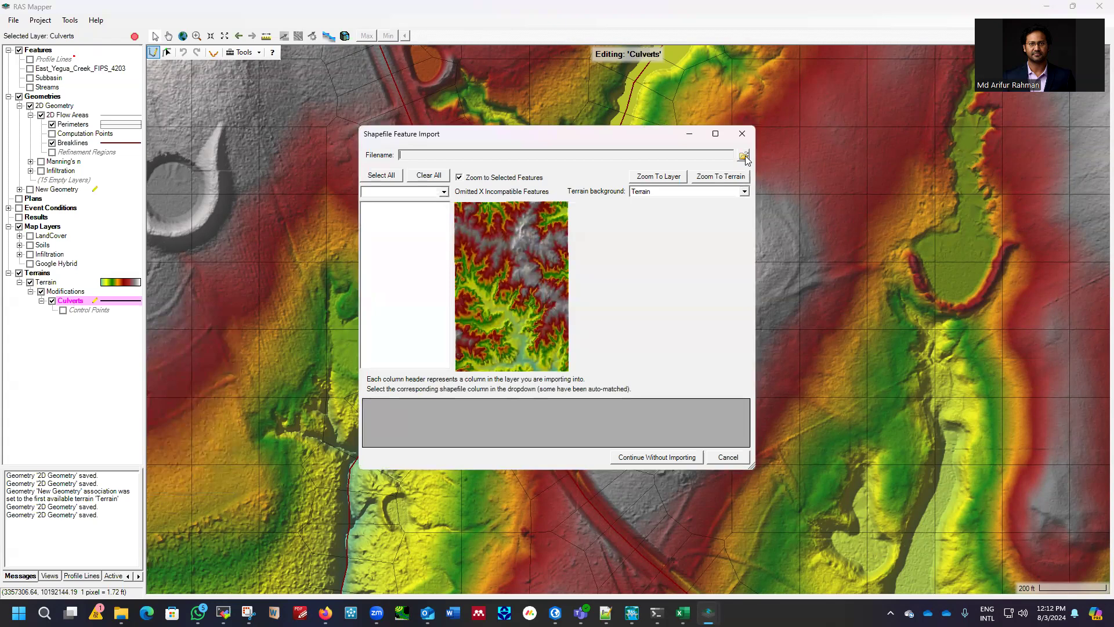
pyautogui.click(744, 156)
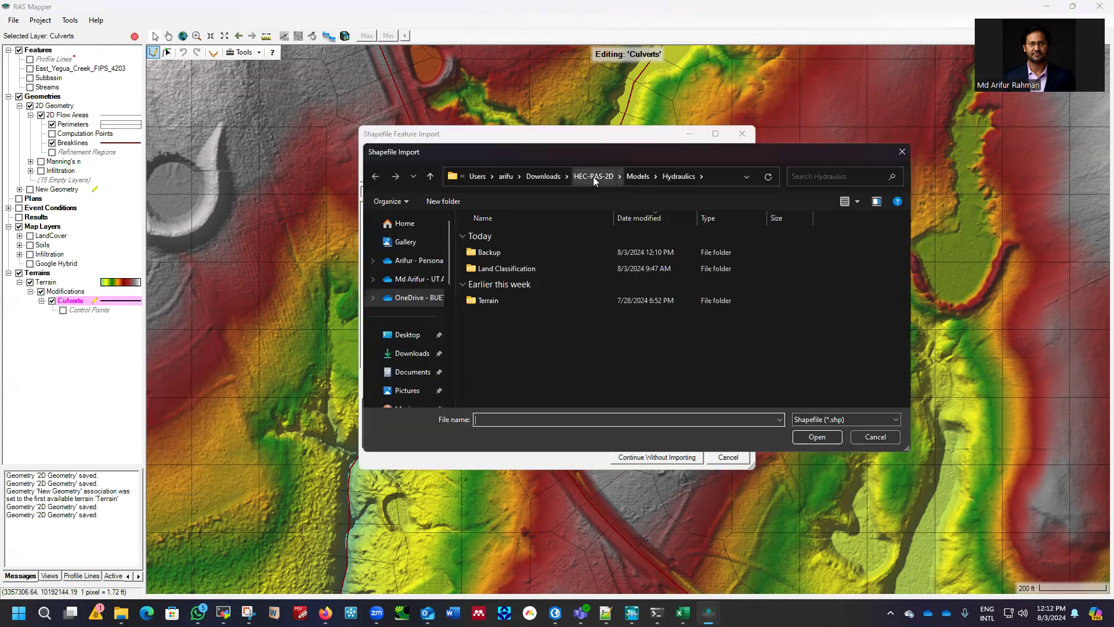
pyautogui.click(595, 177)
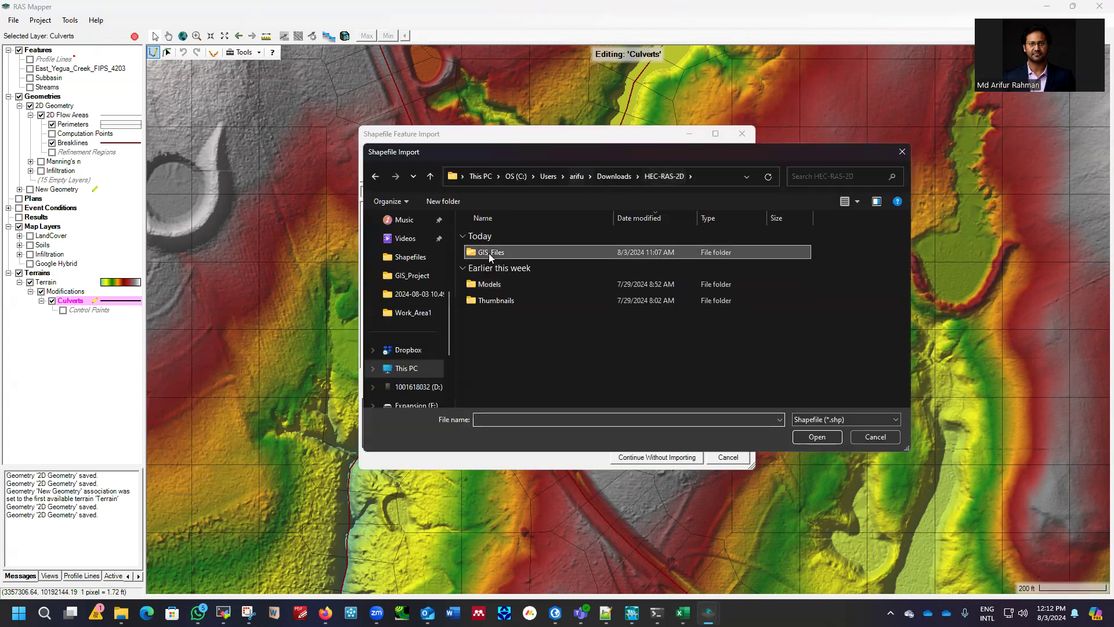
pyautogui.doubleClick(490, 253)
pyautogui.scroll(-3, 533, 337)
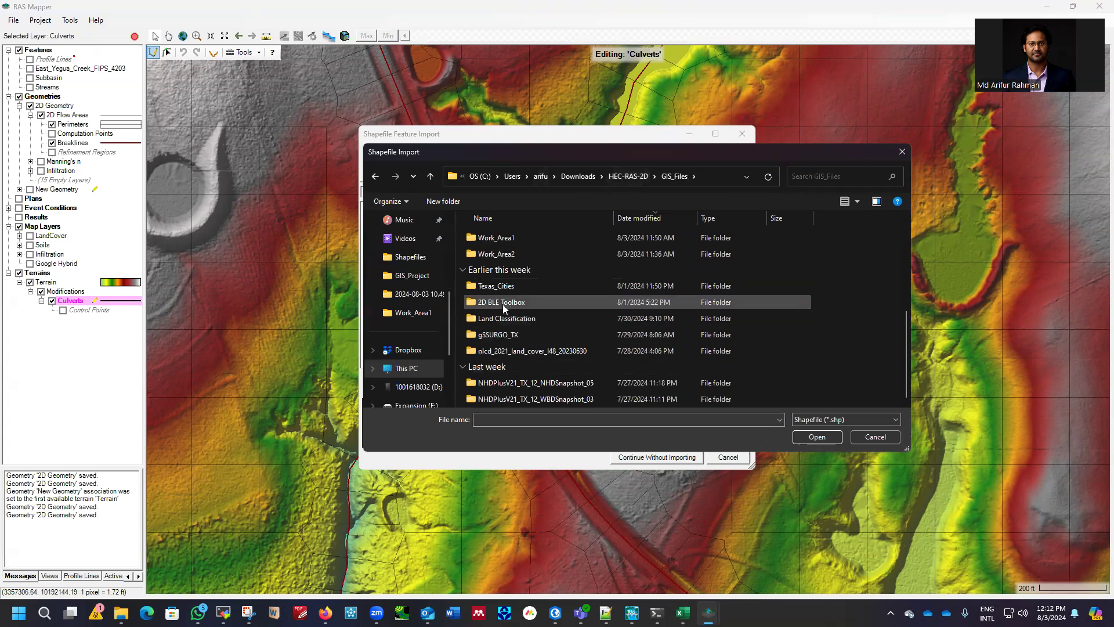
pyautogui.doubleClick(501, 237)
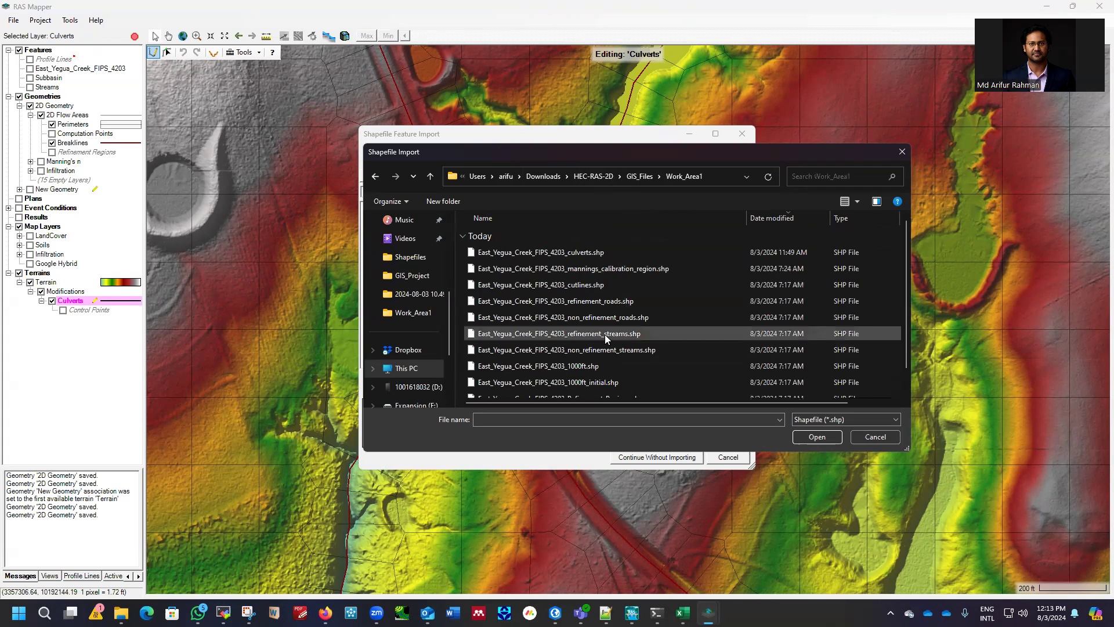
pyautogui.click(563, 253)
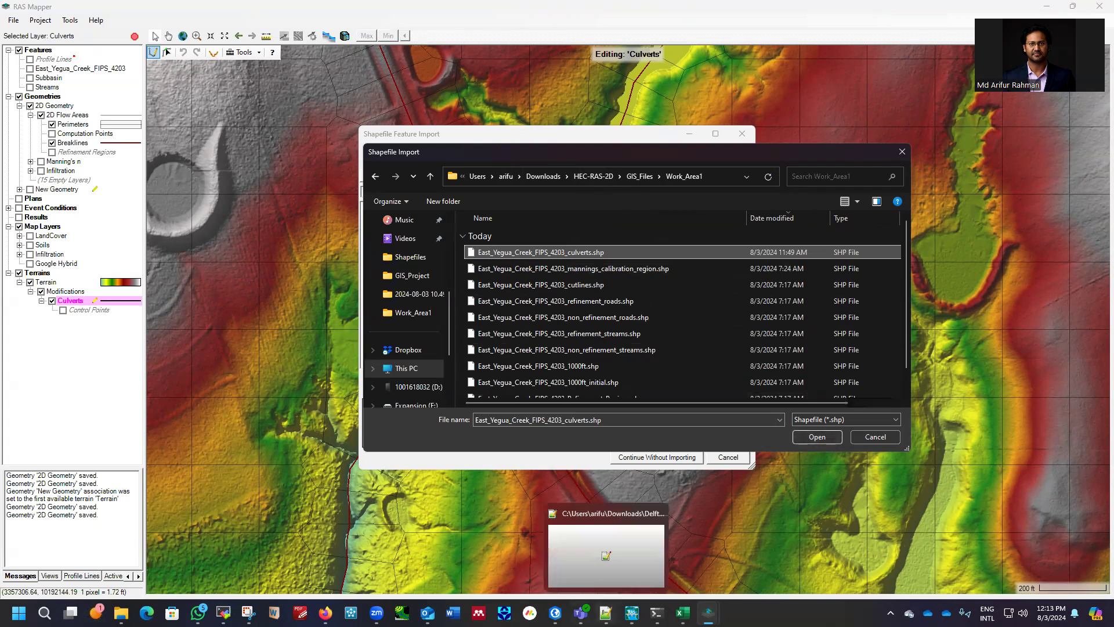
# Switch to ArcGIS Pro and inspect the attribute table of the East_Yegua_Creek_FIPS_4203_culverts layer for width, slope, reach and name fields.
pyautogui.moveTo(555, 613)
pyautogui.click(555, 554)
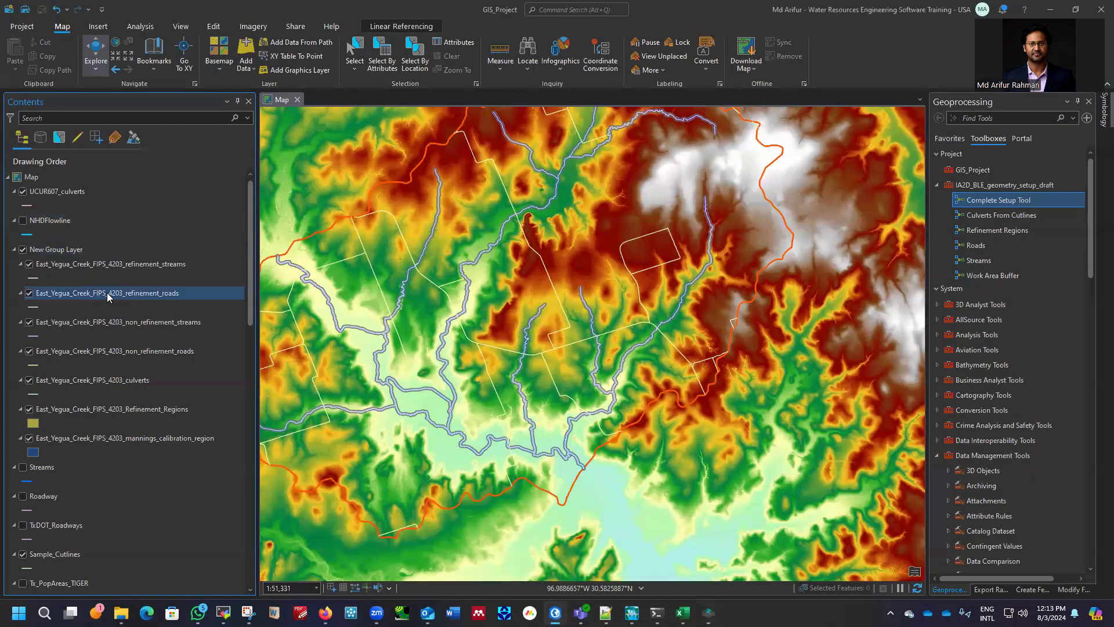
pyautogui.rightClick(124, 380)
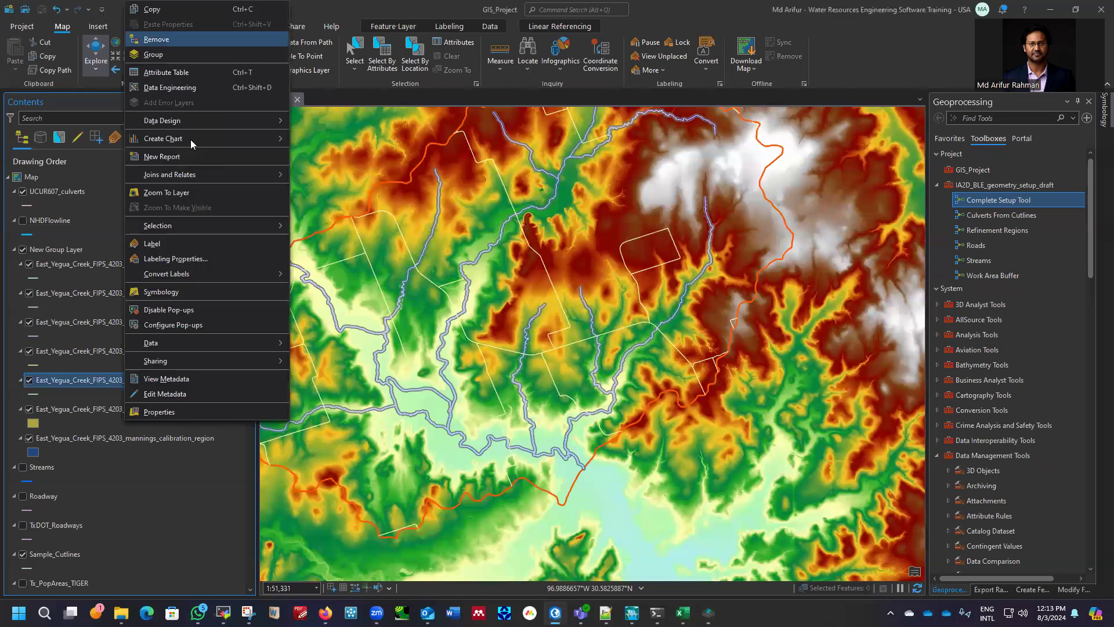
pyautogui.click(177, 77)
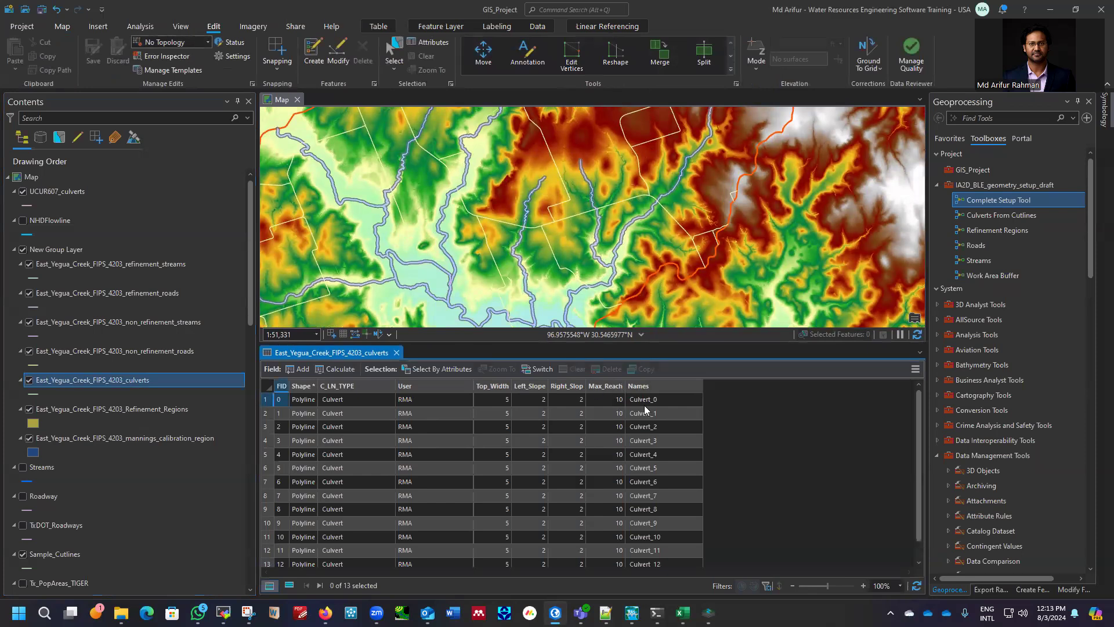
pyautogui.click(396, 353)
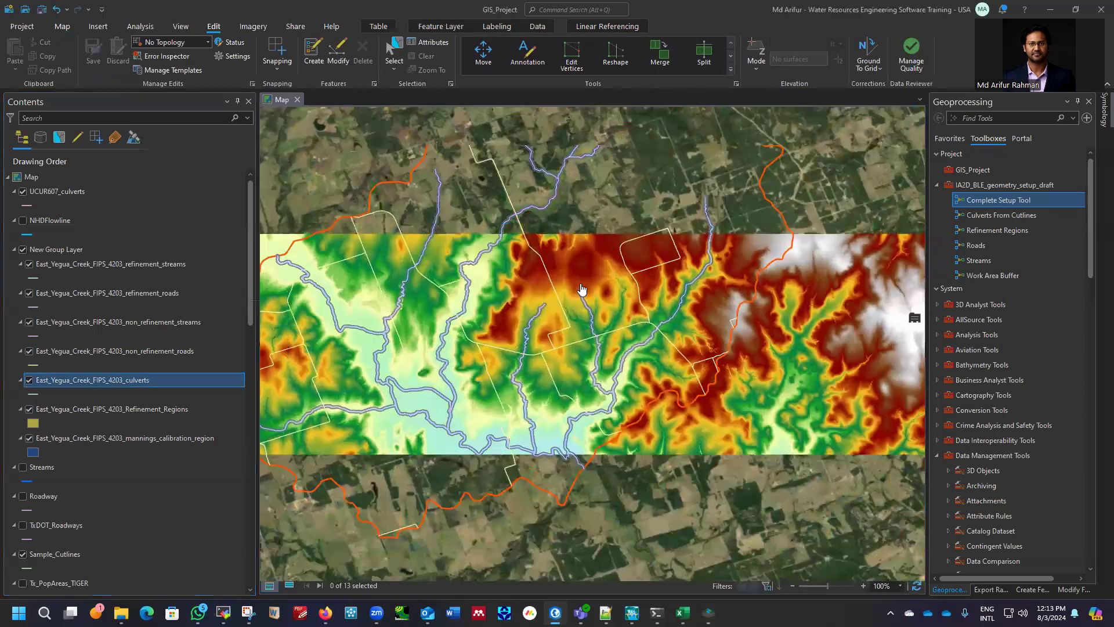
# Return to RAS Mapper and load East_Yegua_Creek_FIPS_4203_culverts.shp into the shapefile feature import.
pyautogui.moveTo(708, 612)
pyautogui.click(771, 555)
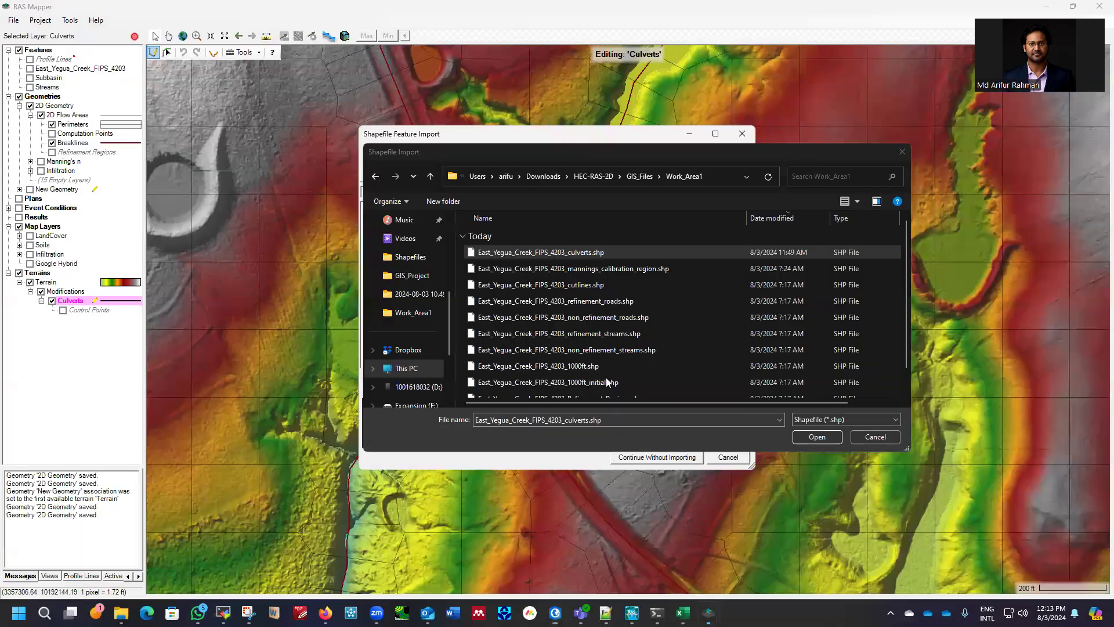
pyautogui.click(577, 255)
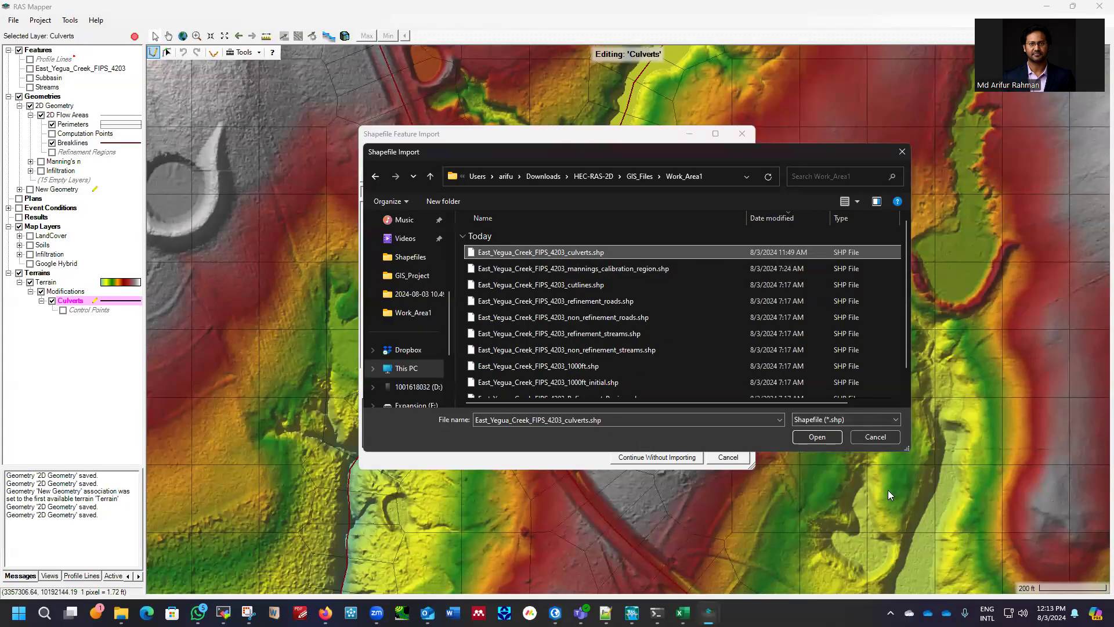
pyautogui.click(829, 436)
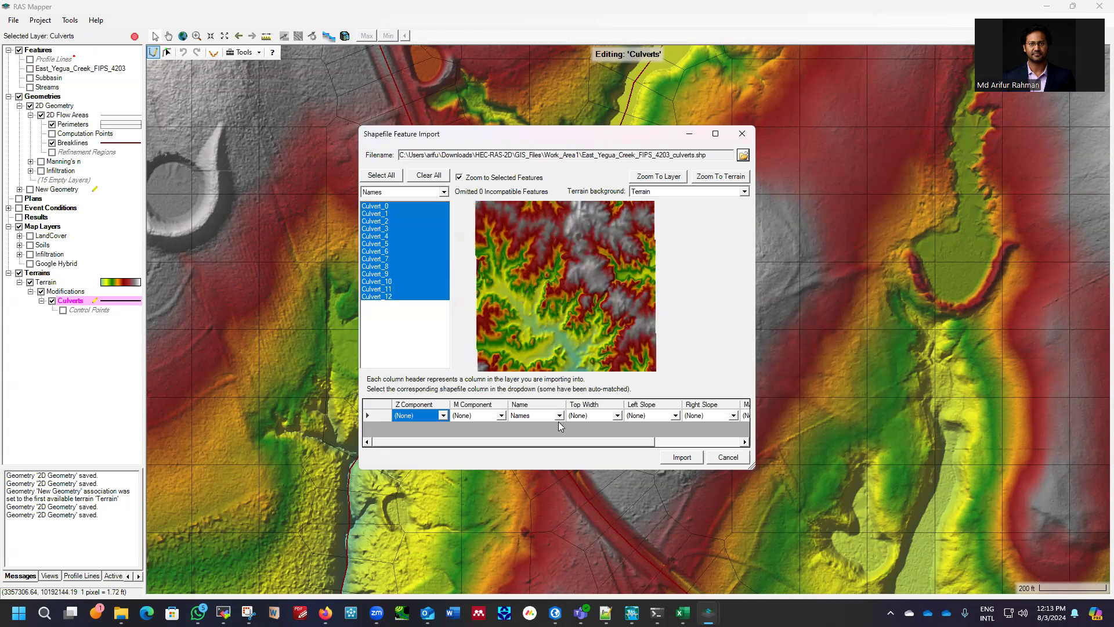
# Check which shapefile columns are offered for Top Width, Left Slope, Right Slope and Max Reach, and cancel the import.
pyautogui.click(618, 416)
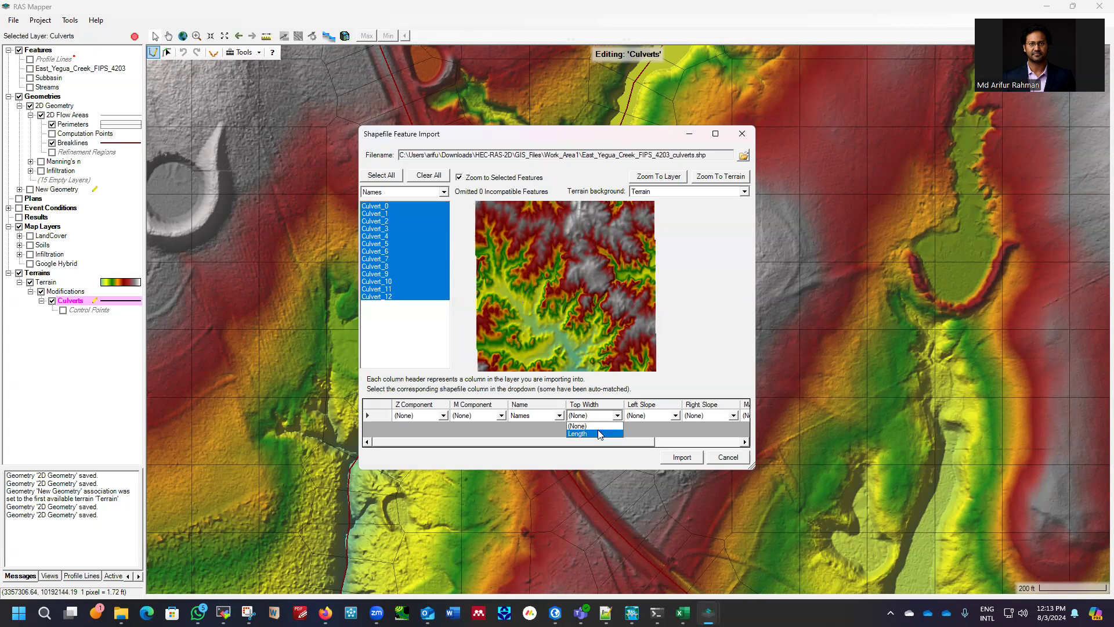
pyautogui.click(665, 419)
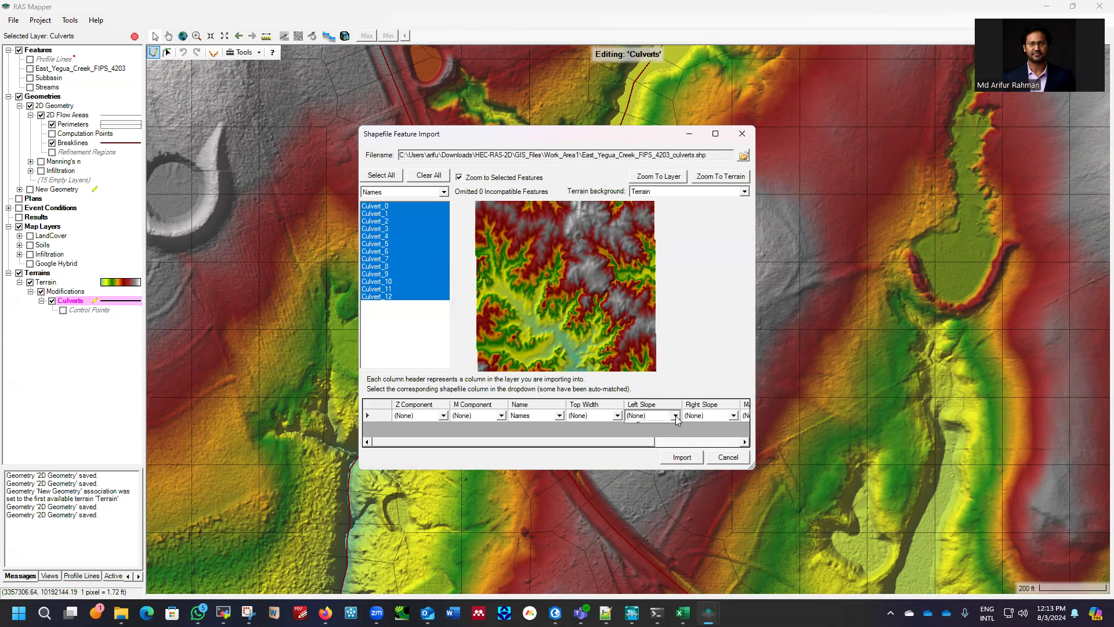
pyautogui.click(675, 415)
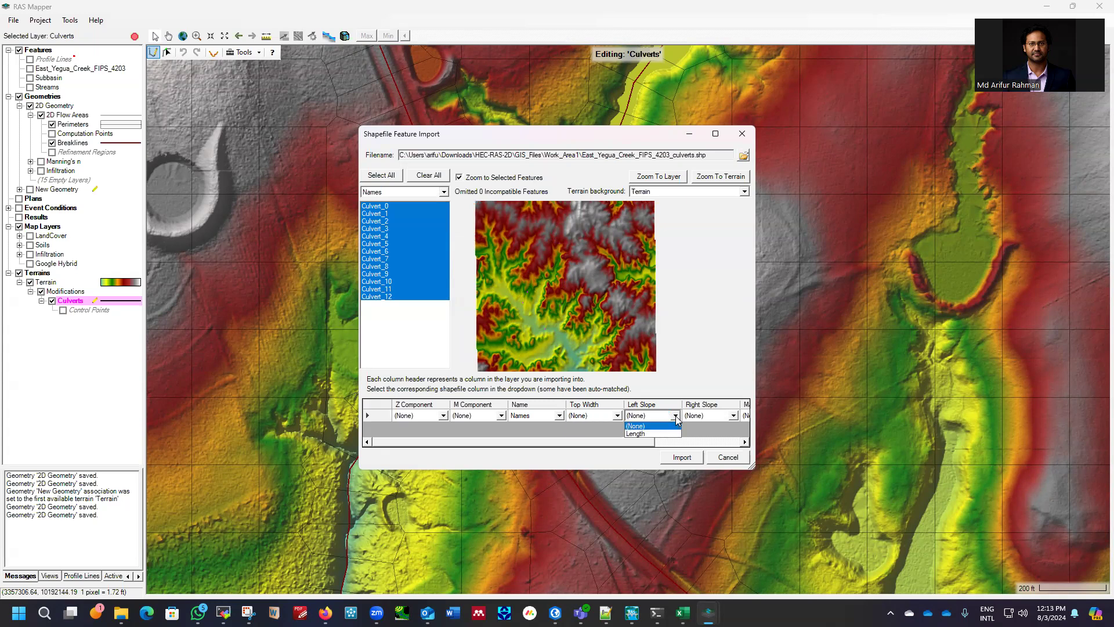
pyautogui.click(734, 415)
pyautogui.click(733, 416)
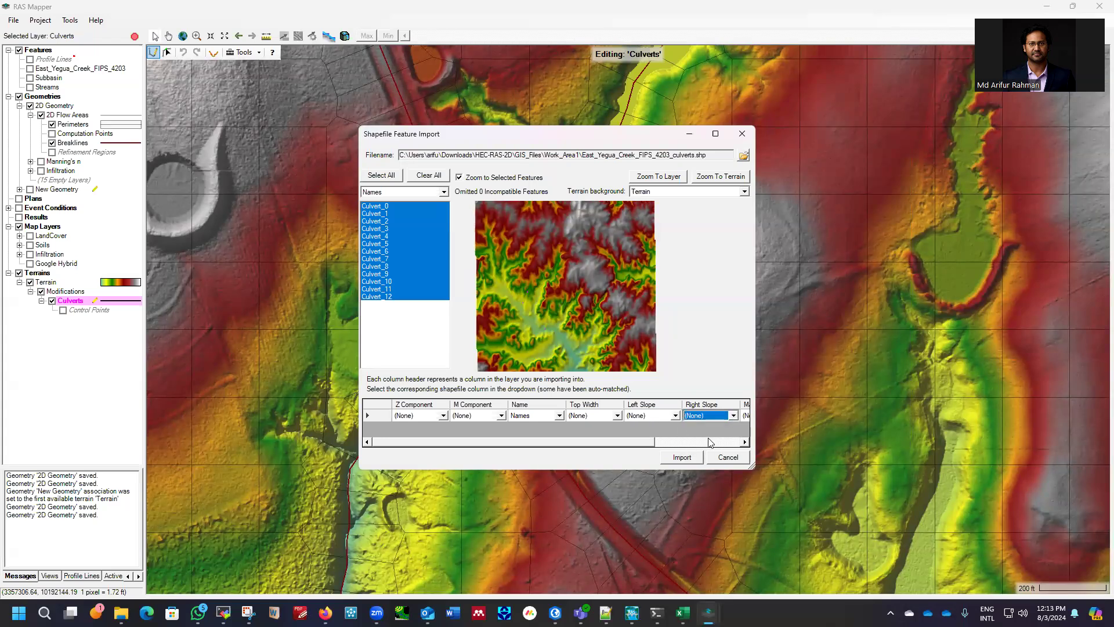
pyautogui.click(686, 445)
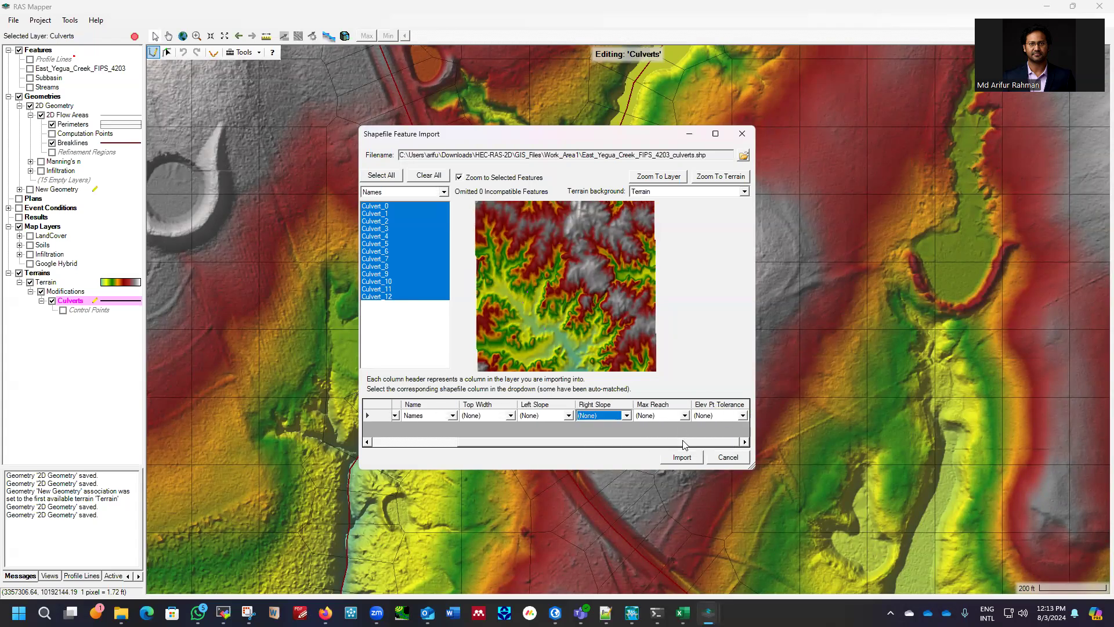
pyautogui.click(726, 457)
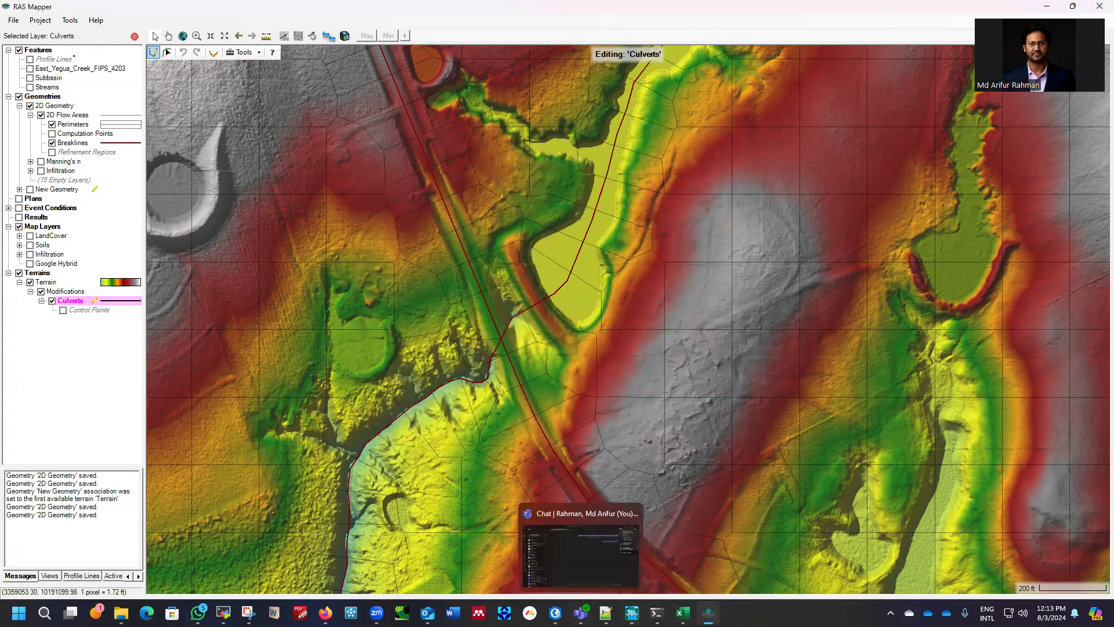
# Switch to ArcGIS Pro and copy the shapefile path from the culverts layer's source properties.
pyautogui.click(556, 612)
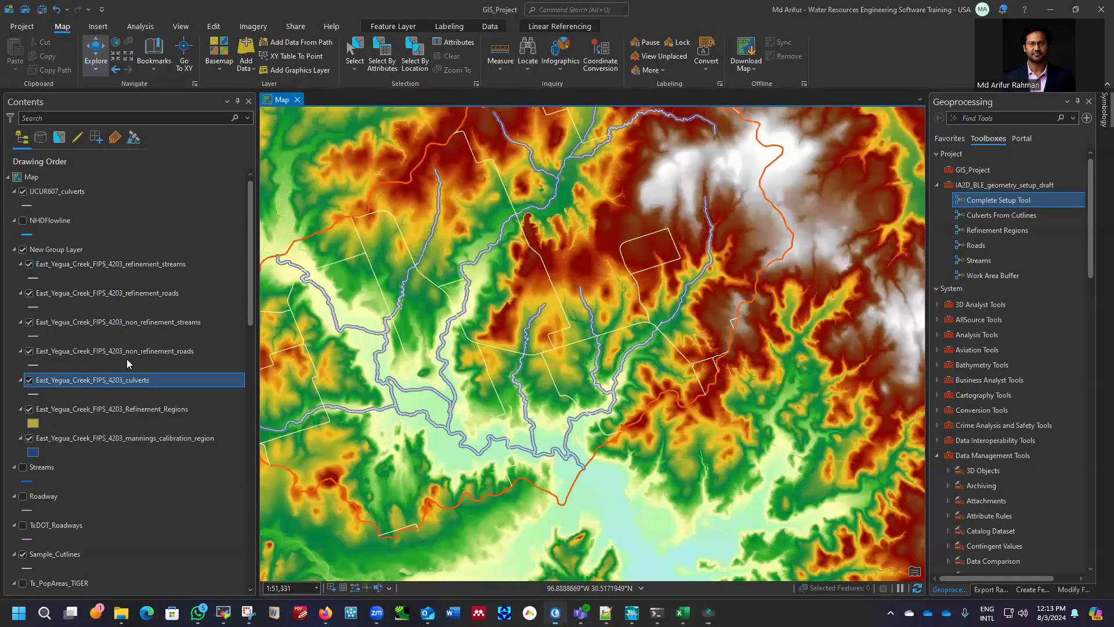
pyautogui.rightClick(100, 382)
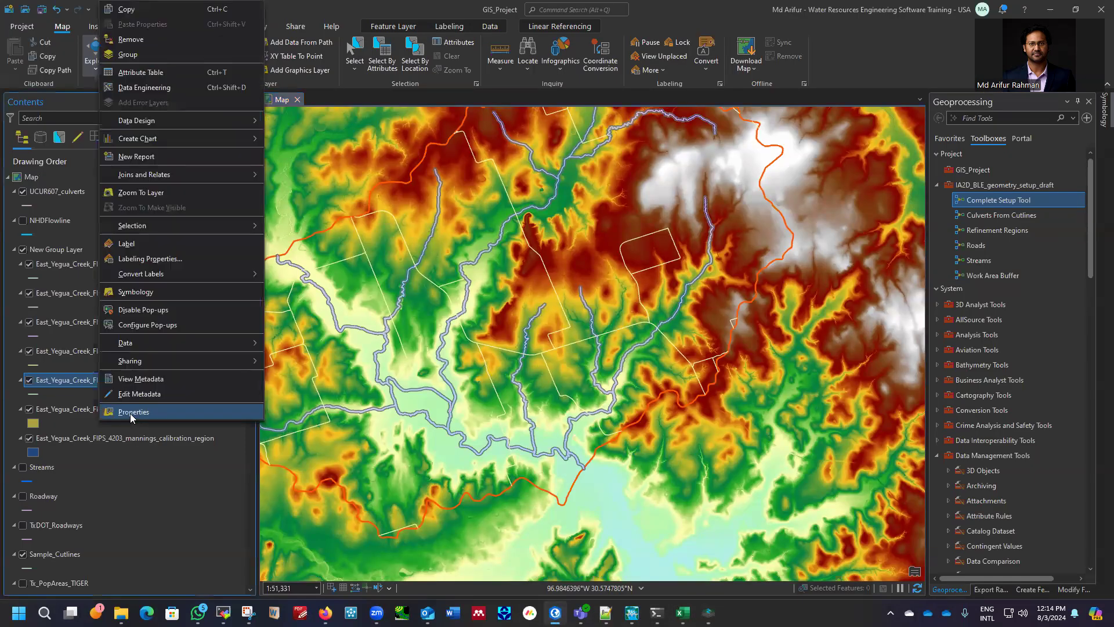
pyautogui.click(126, 426)
pyautogui.click(504, 248)
pyautogui.moveTo(575, 243); pyautogui.dragTo(795, 259)
pyautogui.hotkey('ctrl', 'c')
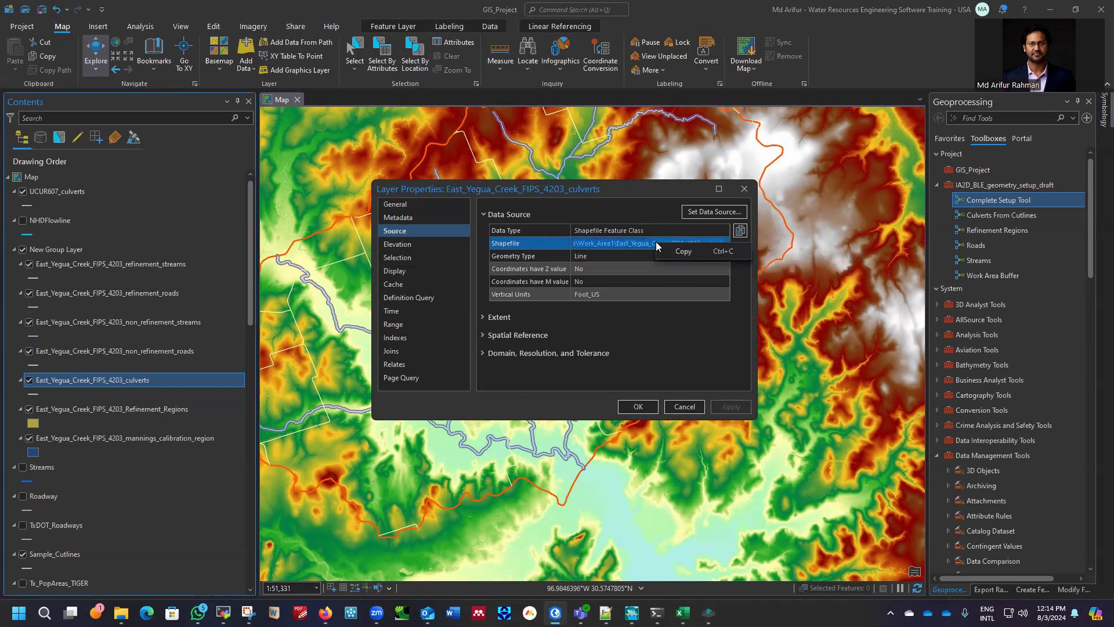
pyautogui.click(685, 408)
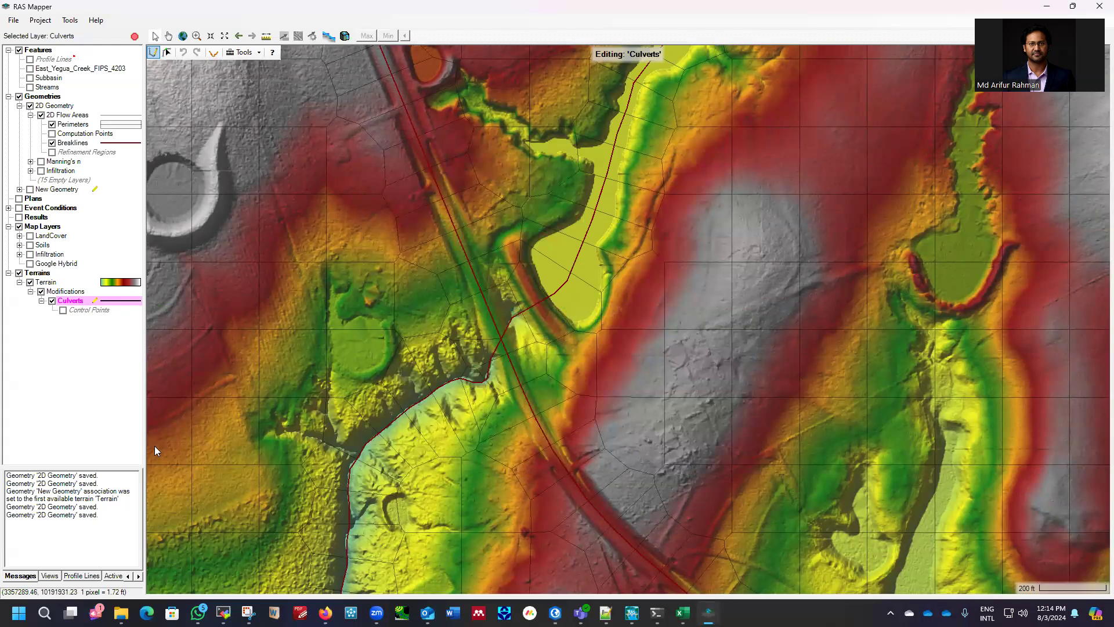
# In RAS Mapper, start a new feature import into the Culverts layer and load the culverts shapefile from the copied path.
pyautogui.rightClick(83, 302)
pyautogui.click(143, 435)
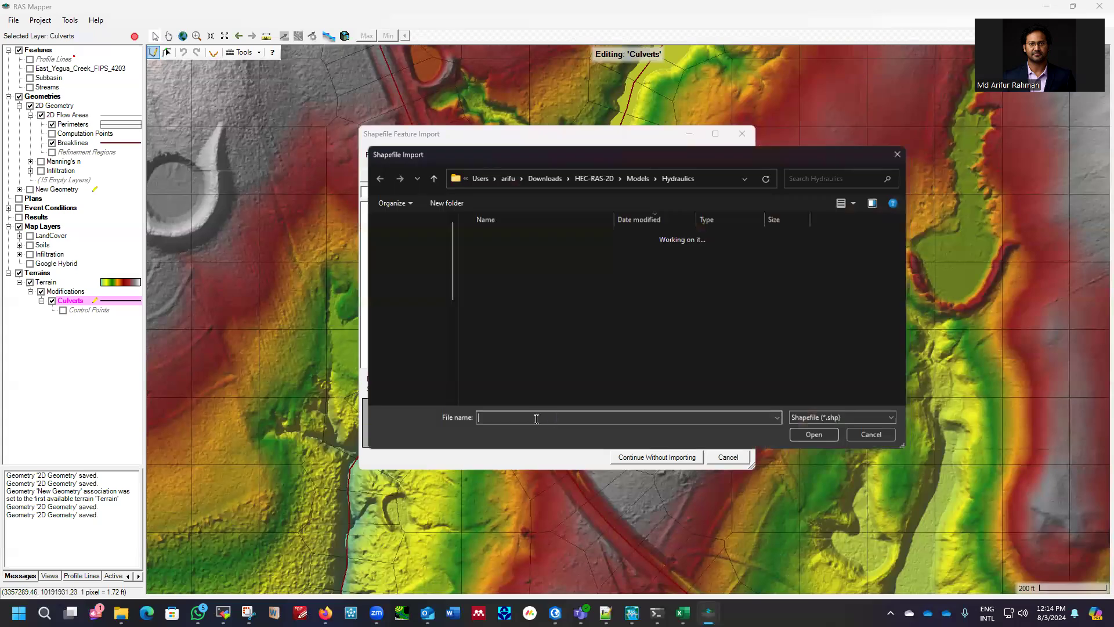
pyautogui.click(537, 420)
pyautogui.hotkey('ctrl', 'v')
pyautogui.click(813, 437)
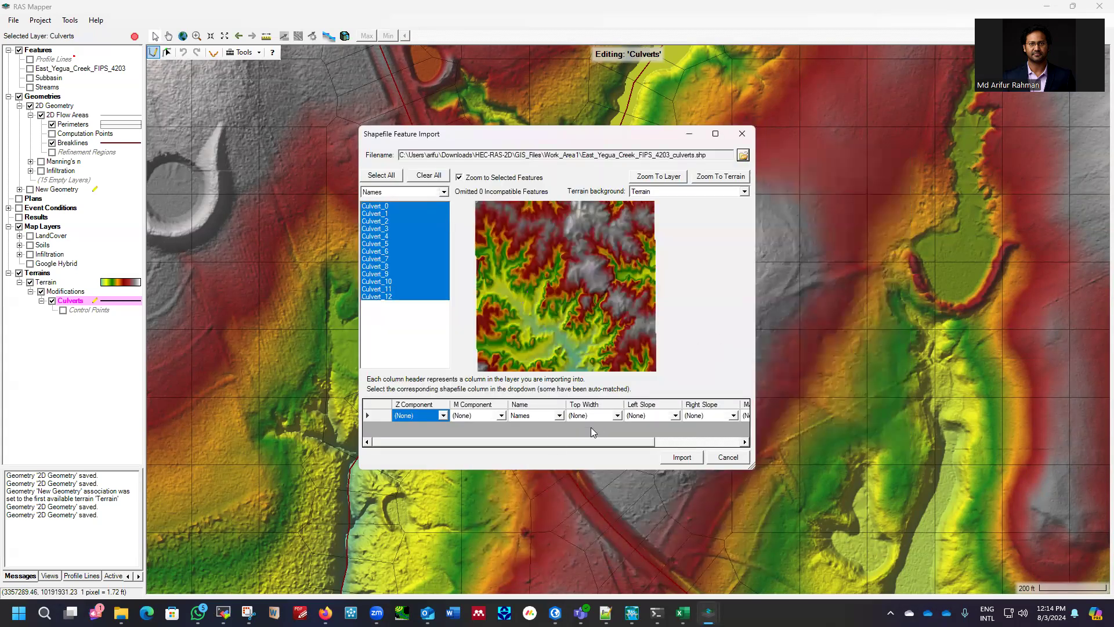
# Check the Top Width and Left Slope column choices, leave them at (None) and import Culvert_0 through Culvert_12 into the Culverts layer.
pyautogui.click(601, 416)
pyautogui.click(633, 419)
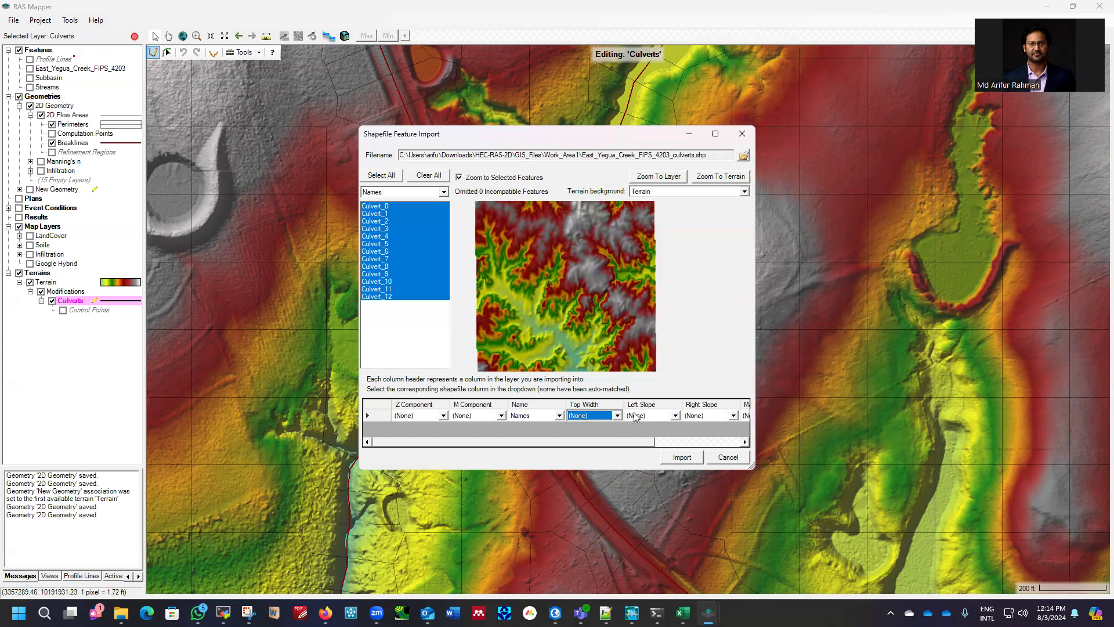
pyautogui.click(675, 415)
pyautogui.click(677, 418)
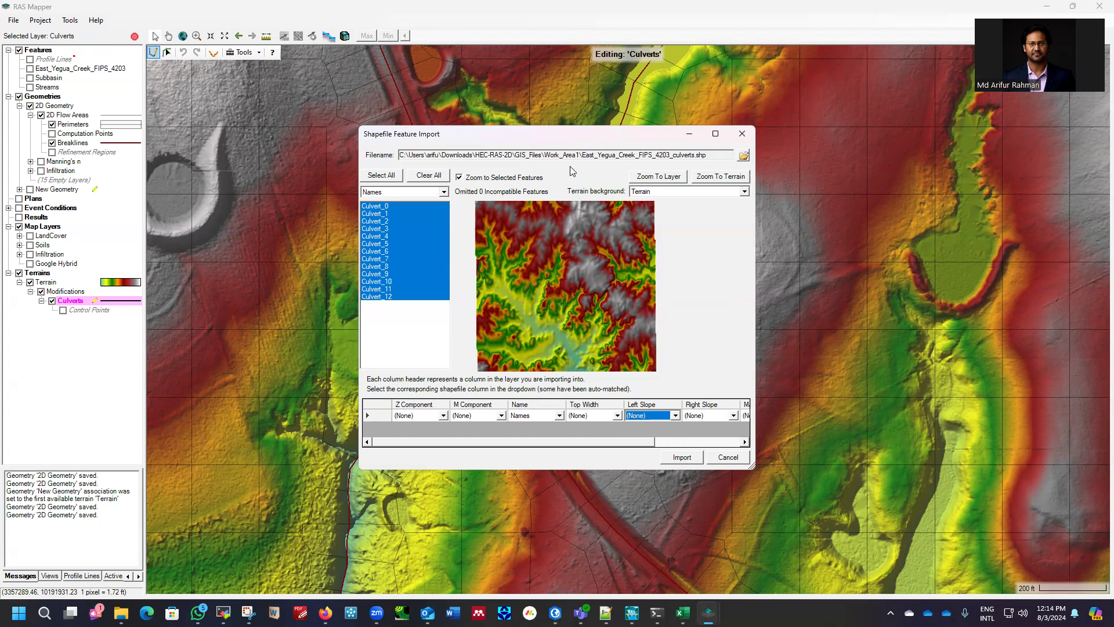
pyautogui.click(688, 458)
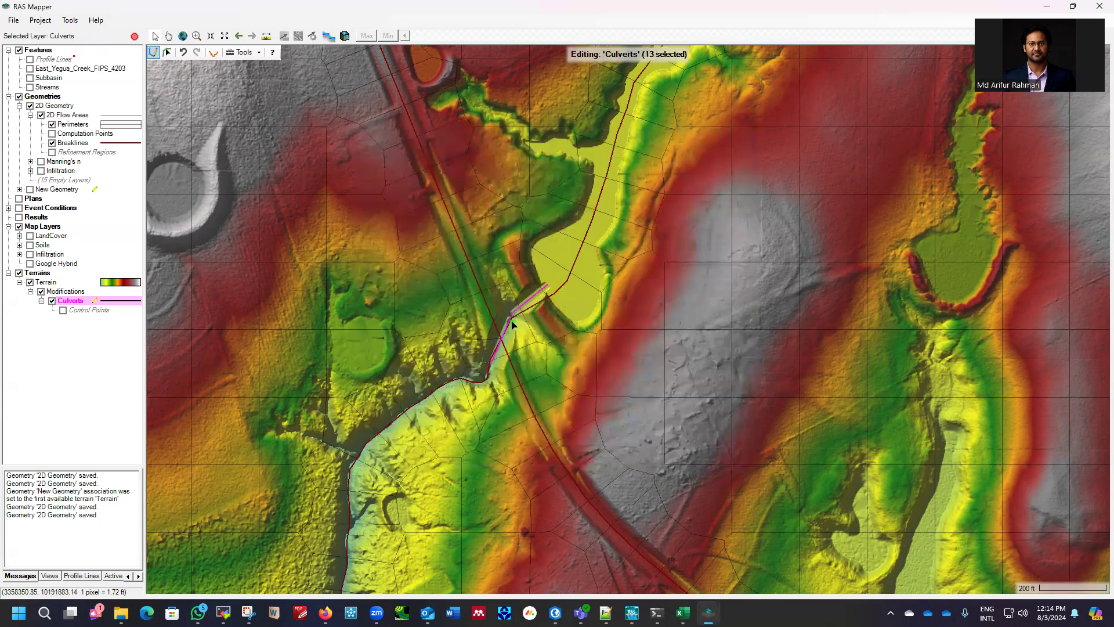
# Examine the imported culvert lines and the channel cuts they make through the road embankments at two road crossings on the terrain.
pyautogui.scroll(2, 512, 324)
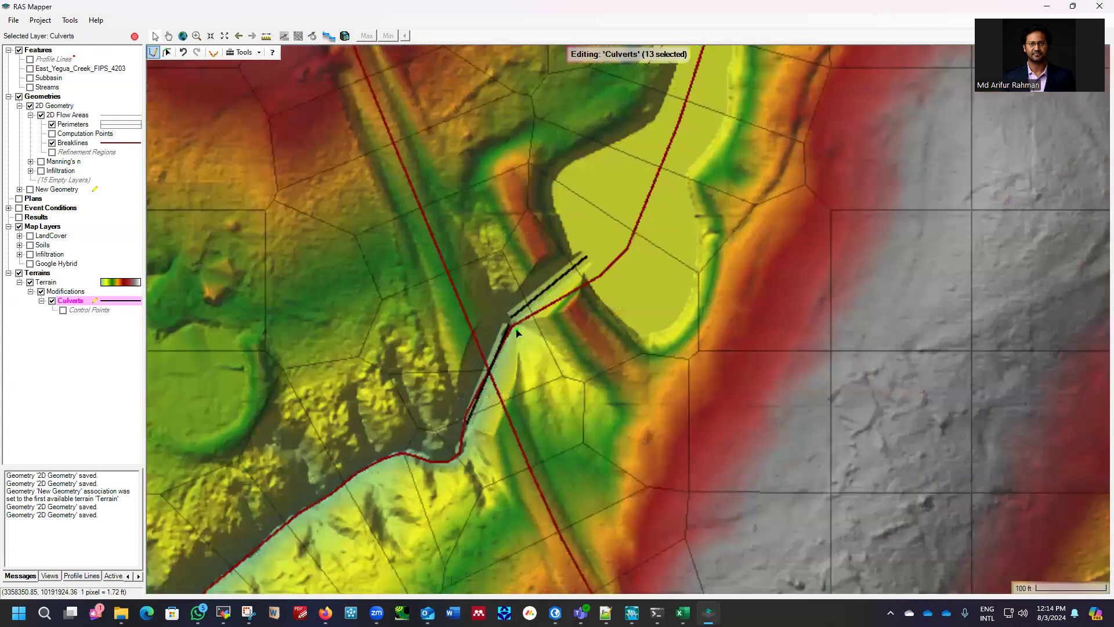
pyautogui.scroll(-2, 583, 288)
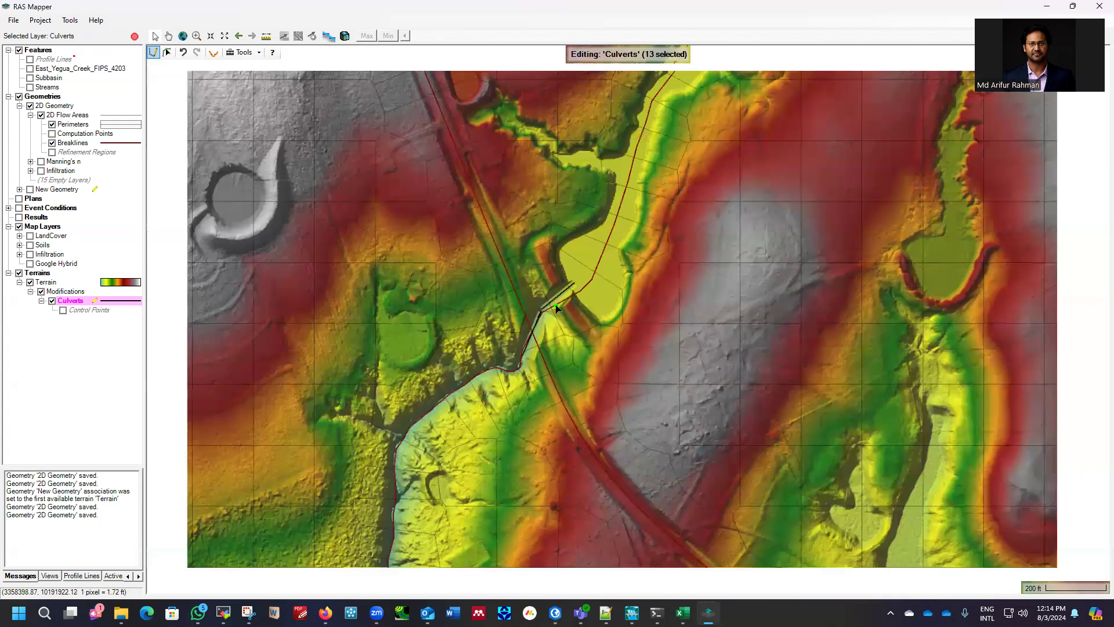
pyautogui.scroll(-1, 556, 307)
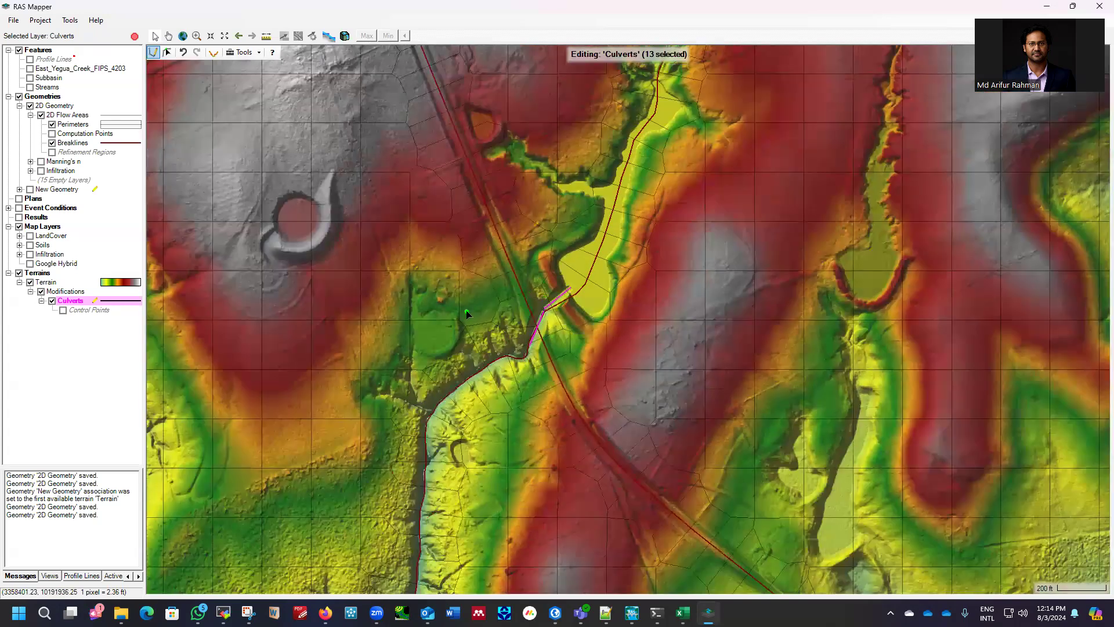
pyautogui.scroll(-2, 433, 347)
pyautogui.scroll(-2, 581, 287)
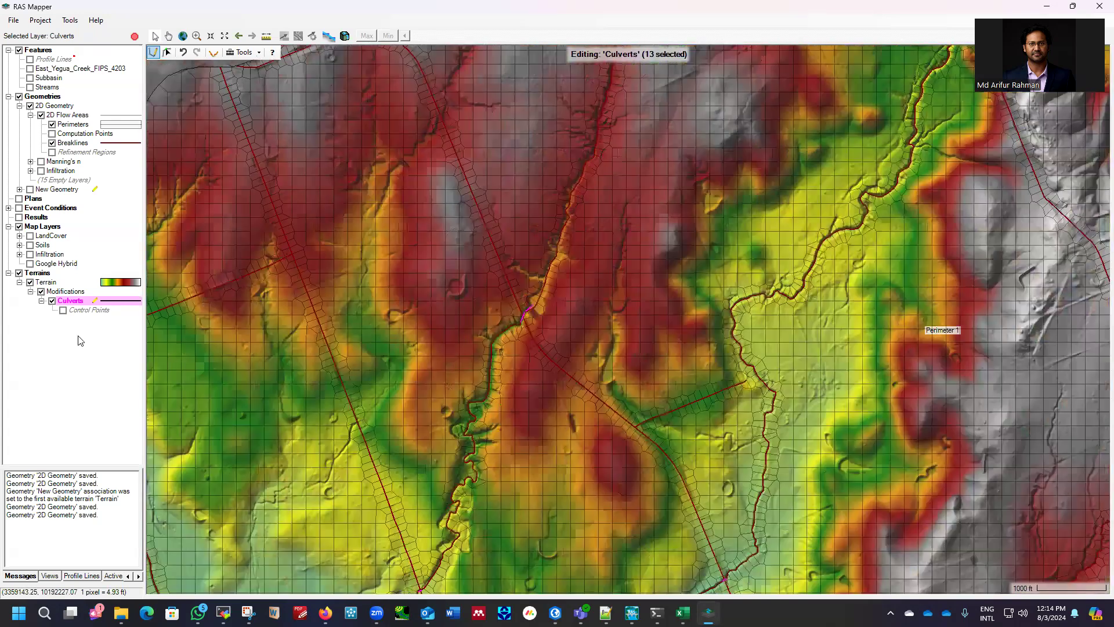
pyautogui.scroll(-1, 667, 498)
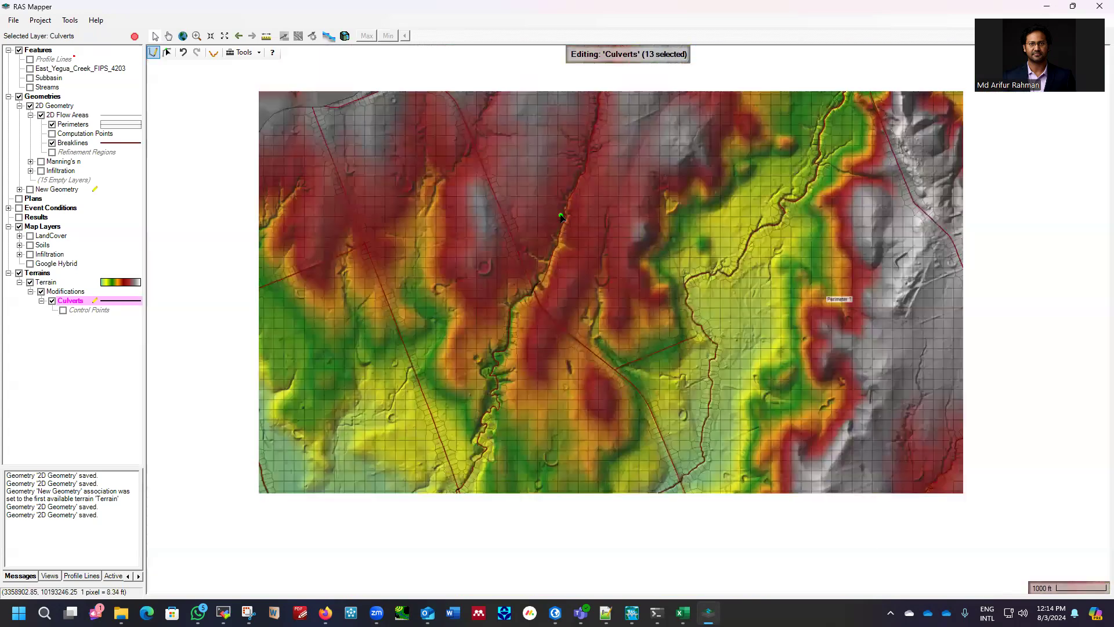
pyautogui.scroll(3, 680, 492)
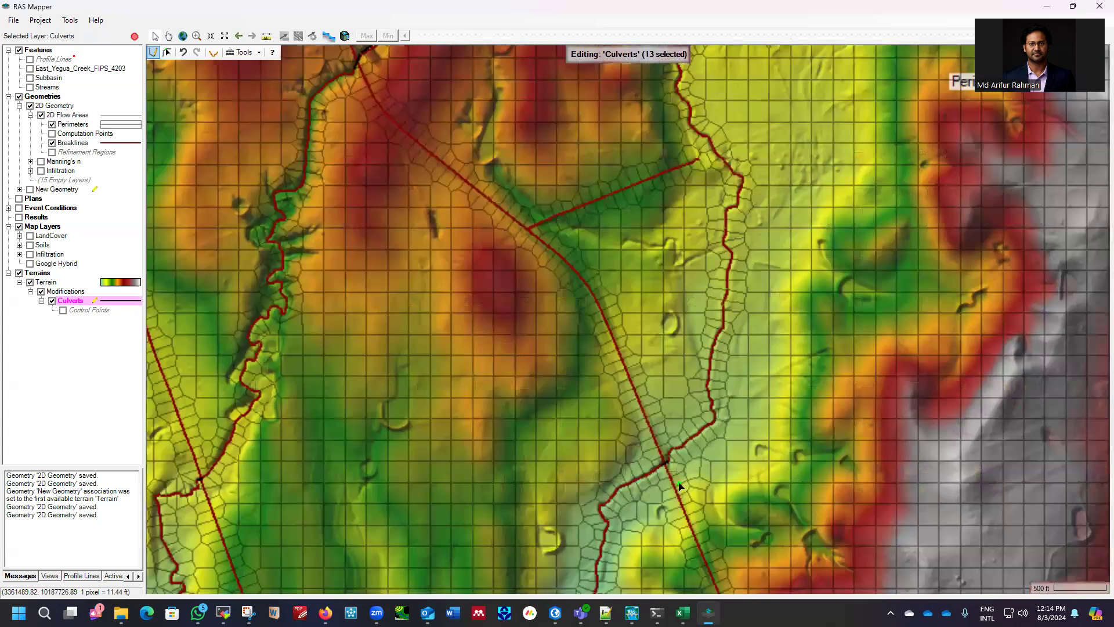
pyautogui.scroll(3, 699, 484)
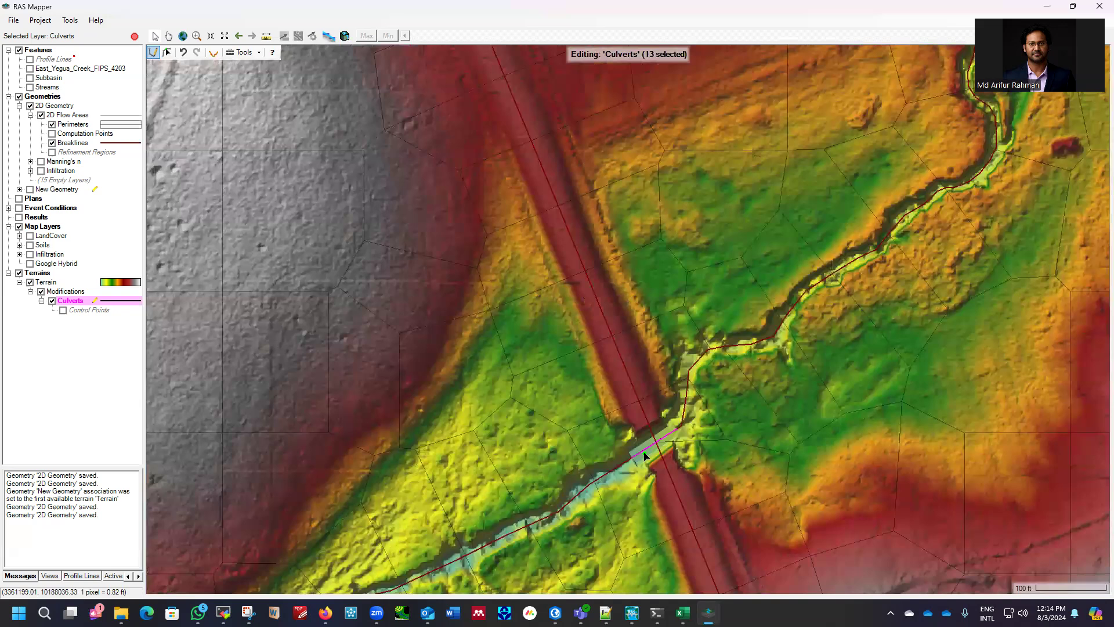
pyautogui.scroll(-1, 701, 500)
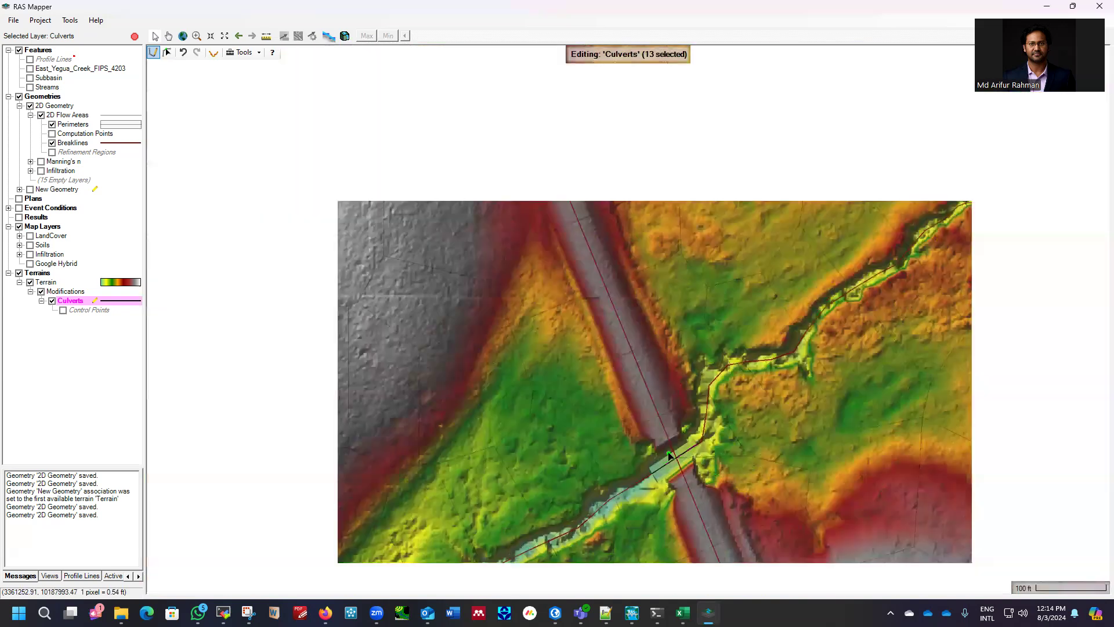
pyautogui.scroll(1, 670, 456)
pyautogui.scroll(-1, 707, 495)
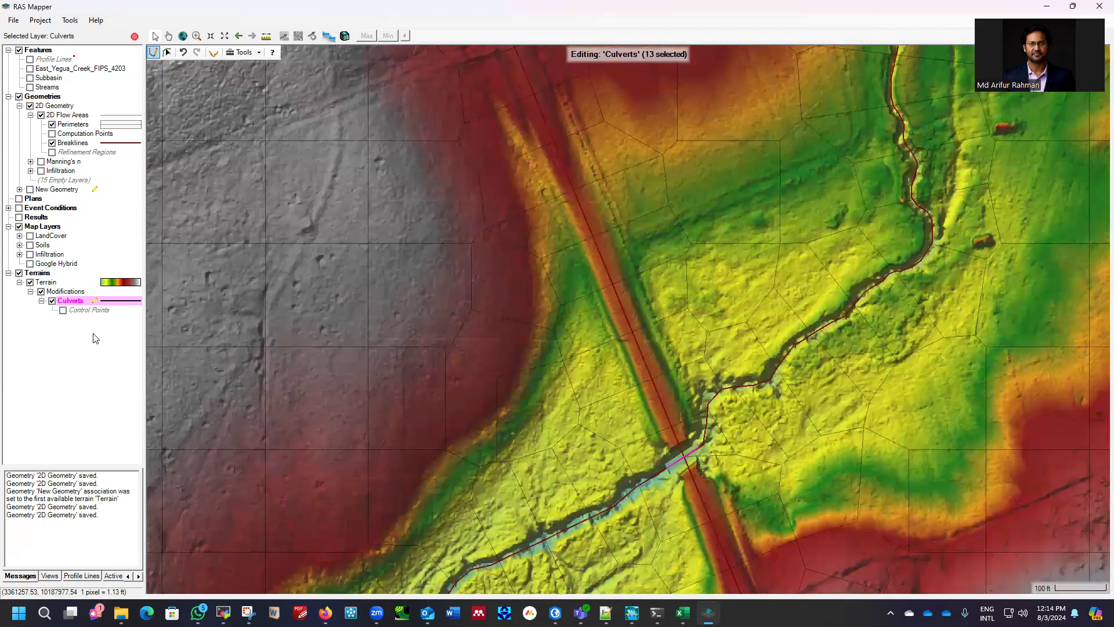
# Review the Culverts layer's attribute table for the elevation type, top width, side slopes and max reach of the imported culverts.
pyautogui.rightClick(70, 300)
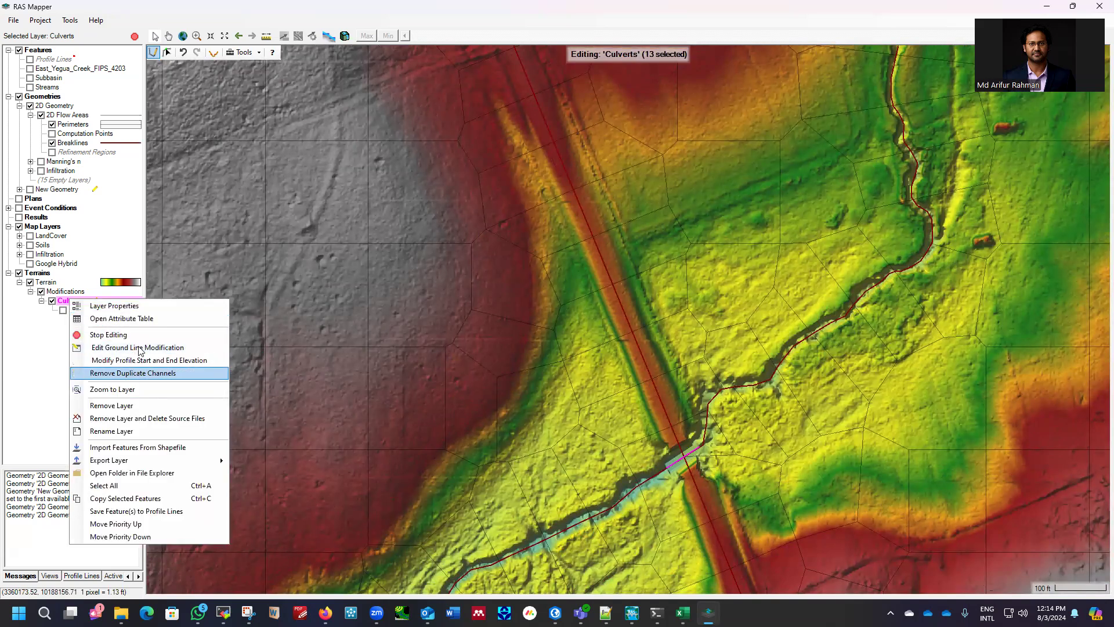
pyautogui.click(125, 319)
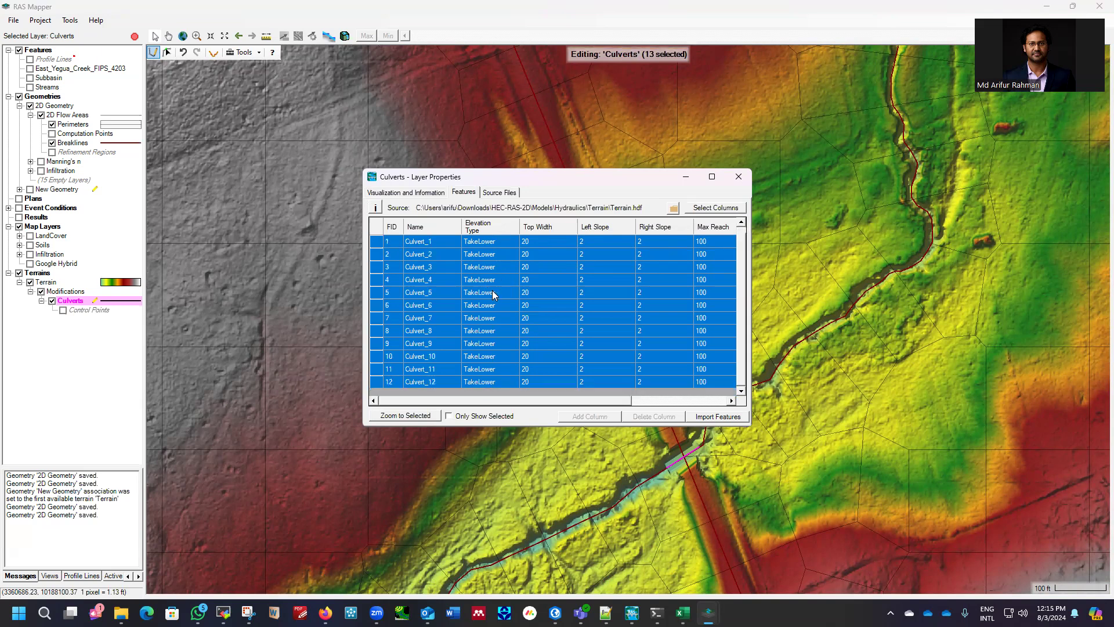
pyautogui.click(739, 176)
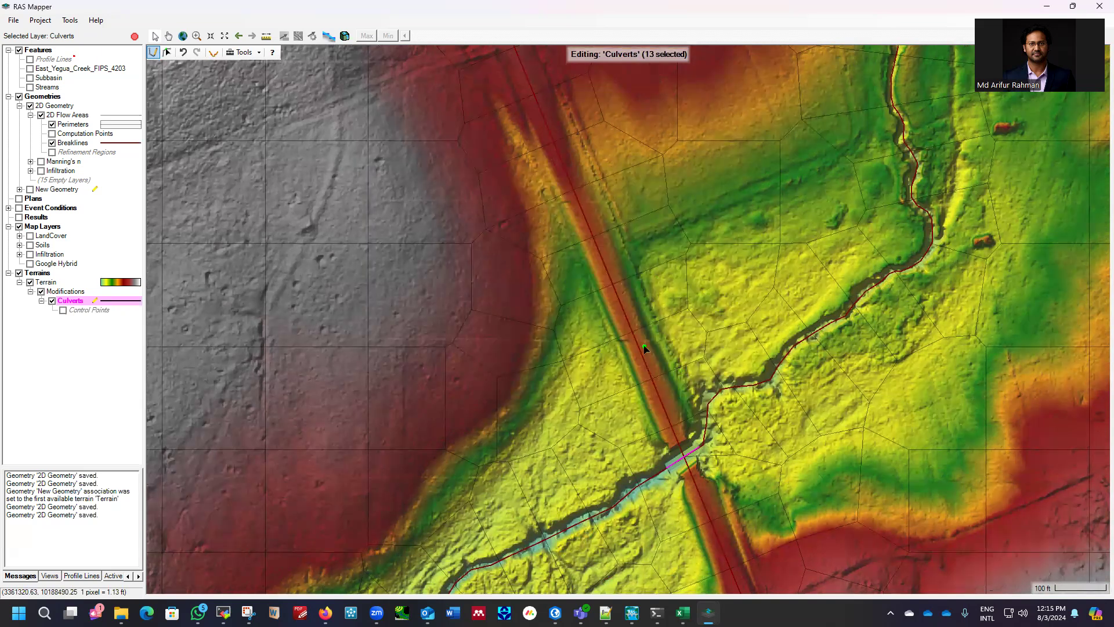
# Stop editing the Culverts layer and save the edits to the terrain modifications.
pyautogui.scroll(-3, 451, 316)
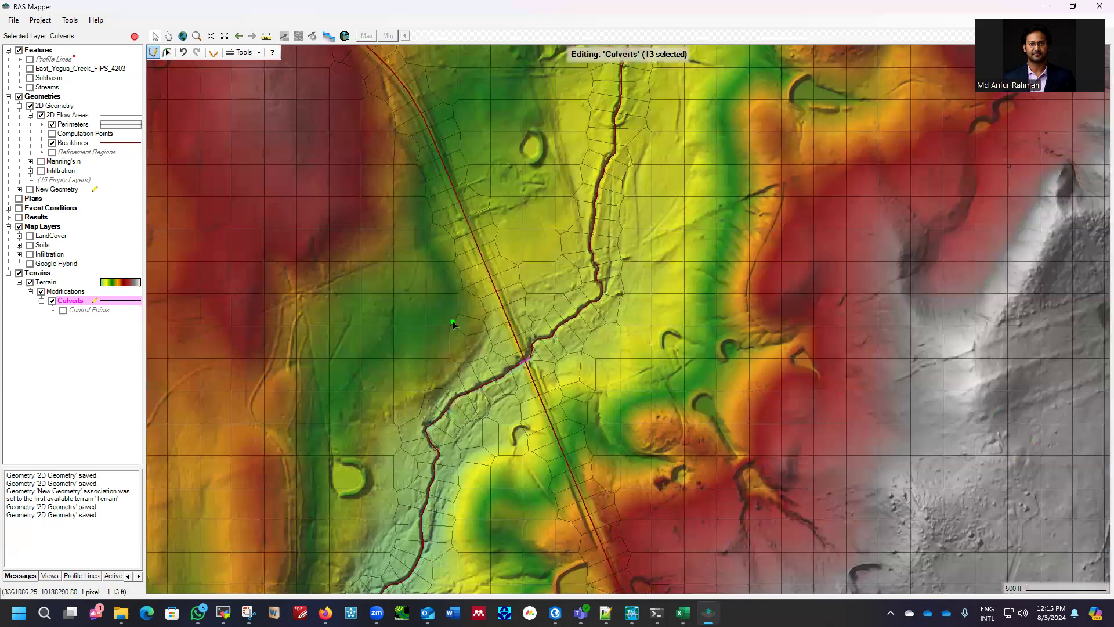
pyautogui.click(135, 36)
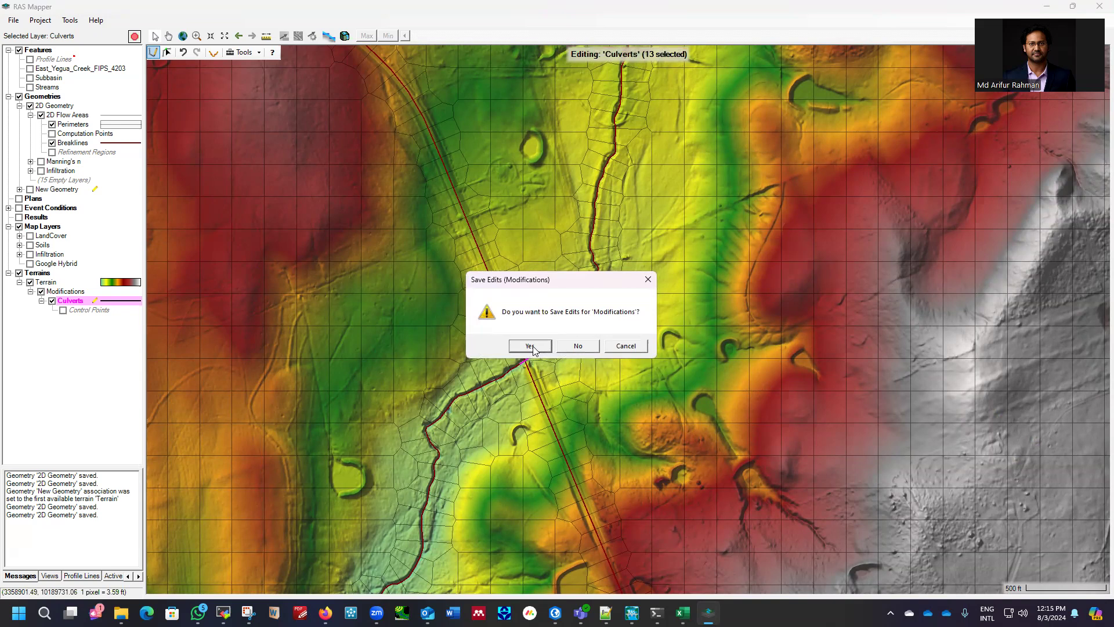
pyautogui.click(531, 346)
# Inspect the terrain at the culvert crossings in the saved Culverts layer, comparing the channel cuts where streams pass under the roads.
pyautogui.scroll(3, 518, 361)
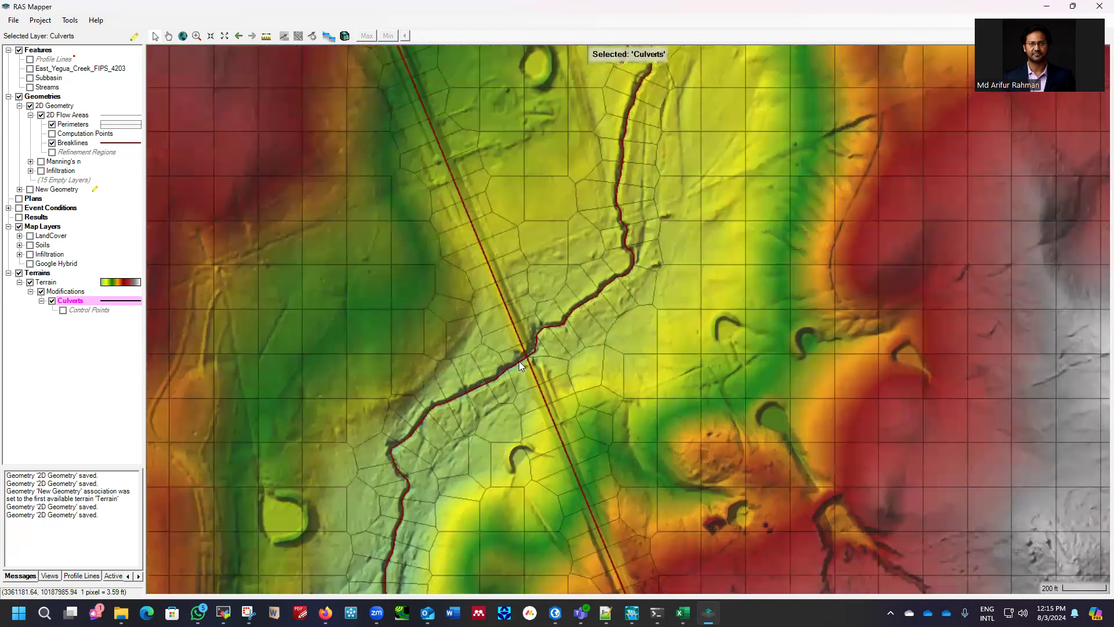
pyautogui.scroll(2, 519, 361)
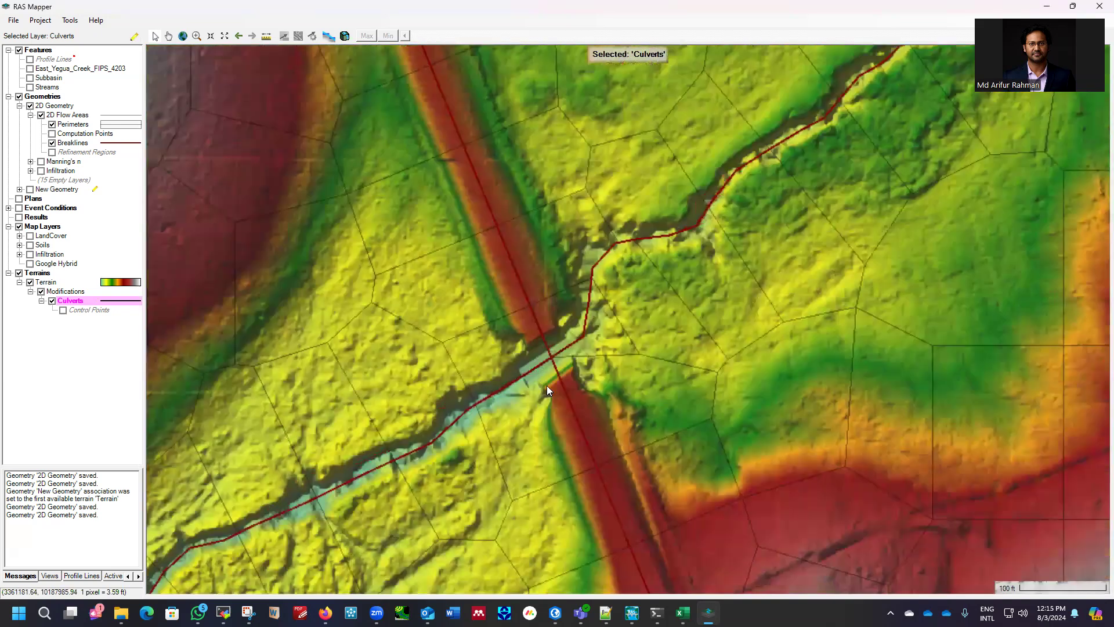
pyautogui.scroll(-2, 745, 269)
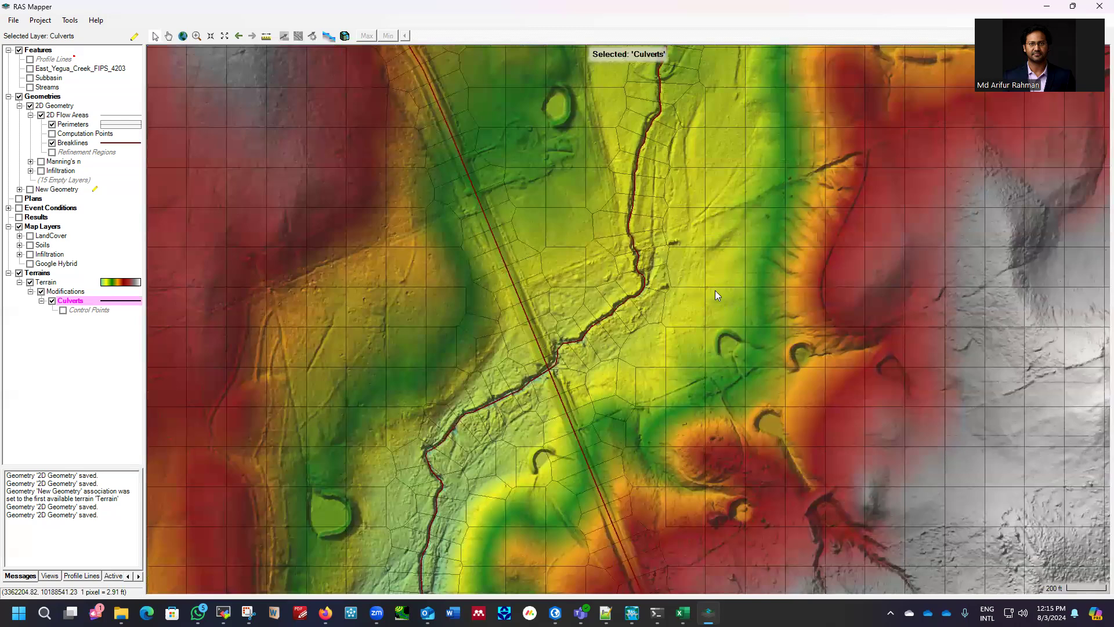
pyautogui.scroll(-2, 715, 295)
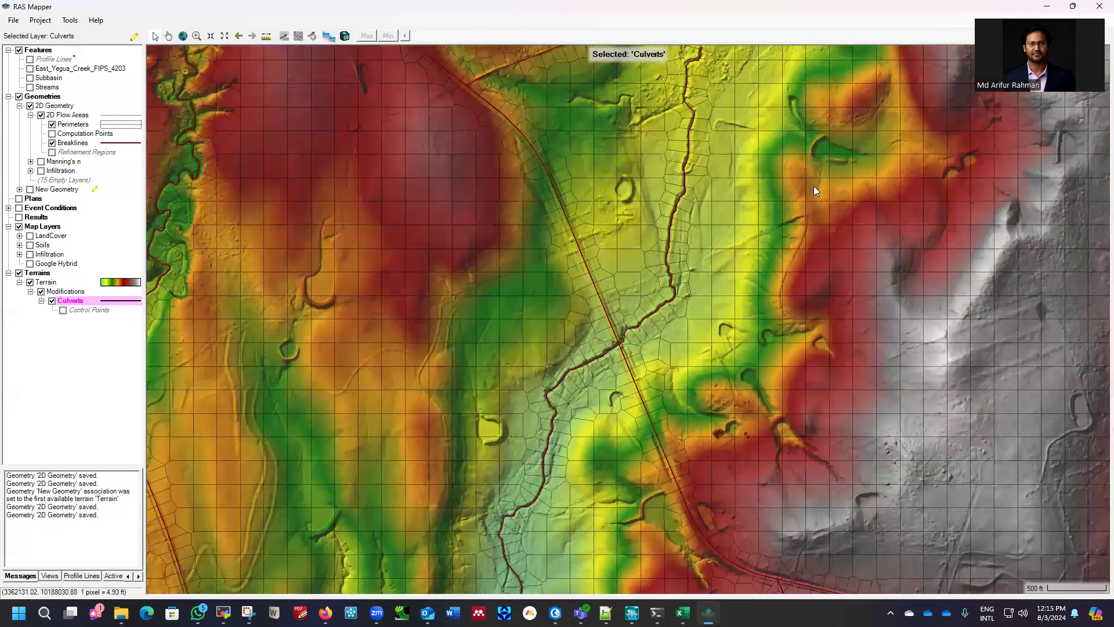
pyautogui.scroll(-1, 815, 192)
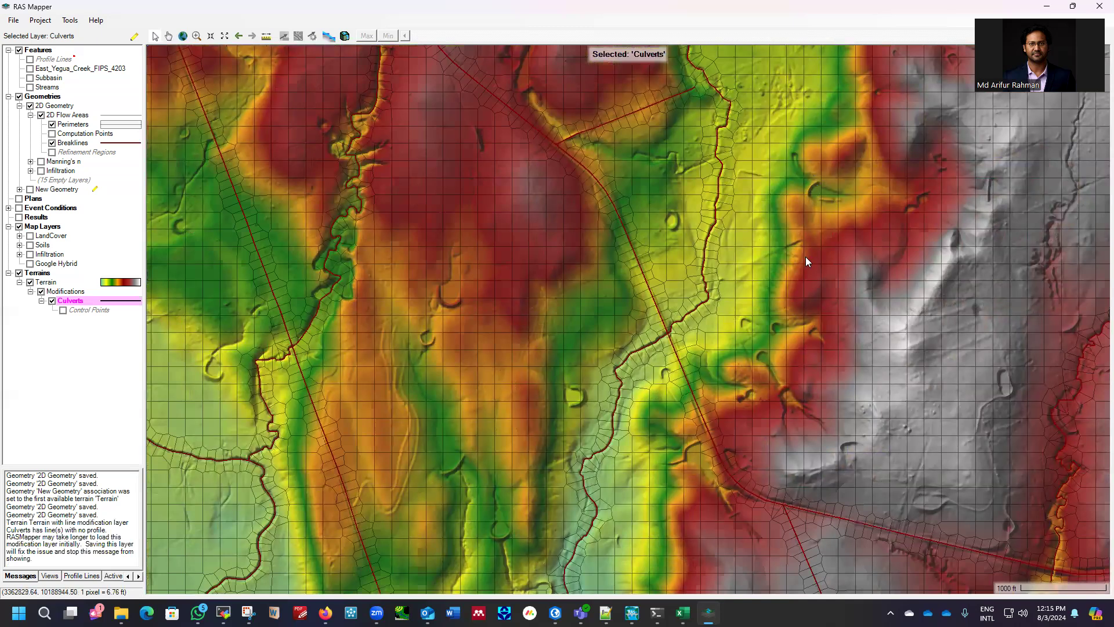
pyautogui.scroll(-1, 471, 280)
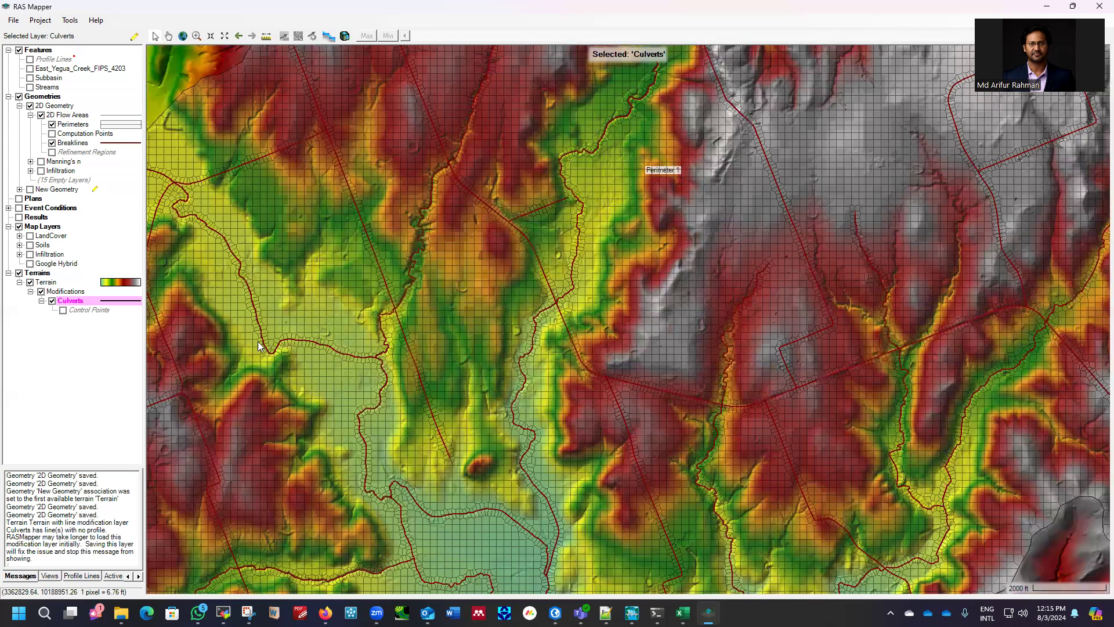
pyautogui.scroll(1, 258, 341)
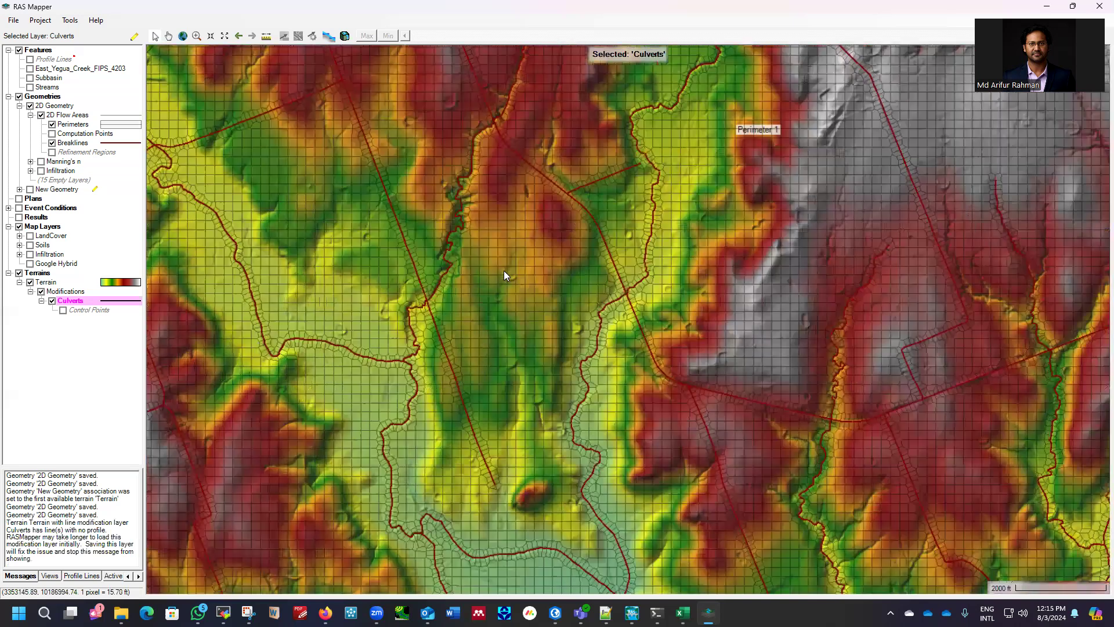
pyautogui.scroll(3, 504, 271)
pyautogui.scroll(2, 566, 305)
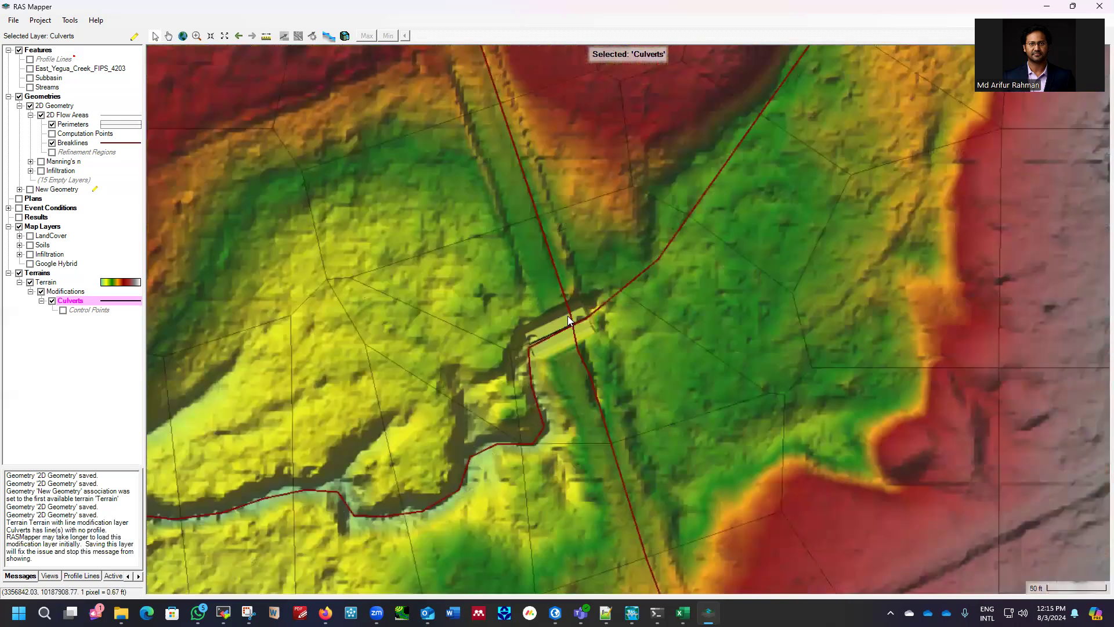
pyautogui.scroll(1, 548, 302)
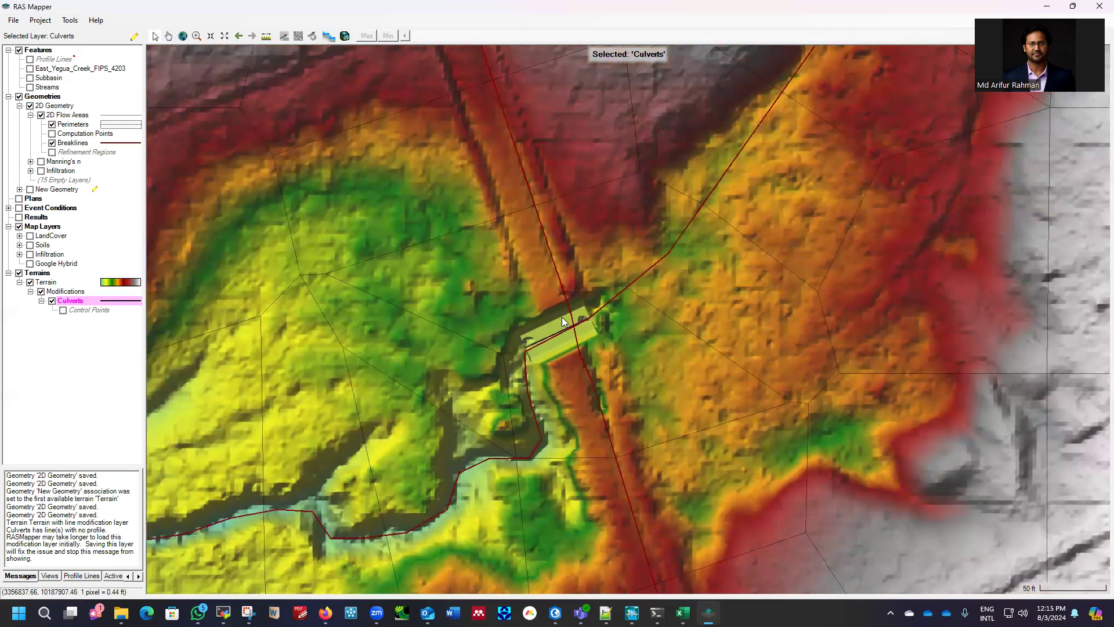
pyautogui.scroll(-1, 561, 317)
pyautogui.scroll(-1, 578, 251)
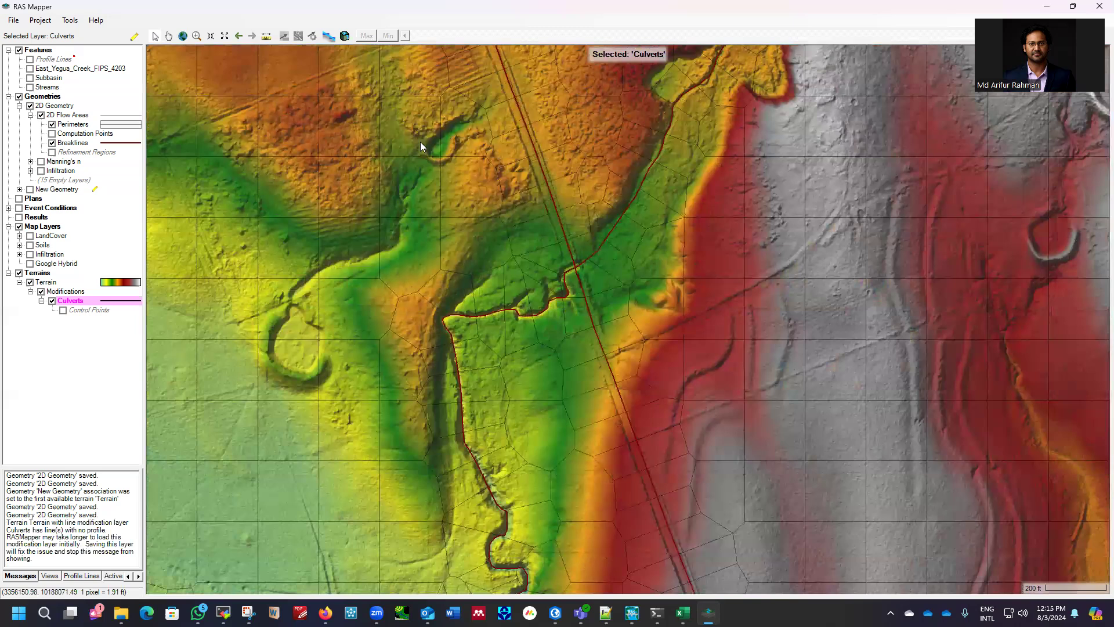
# Examine the terrain around the western road crossing and the curved pond embankment between the streams for further flow obstructions.
pyautogui.scroll(1, 421, 141)
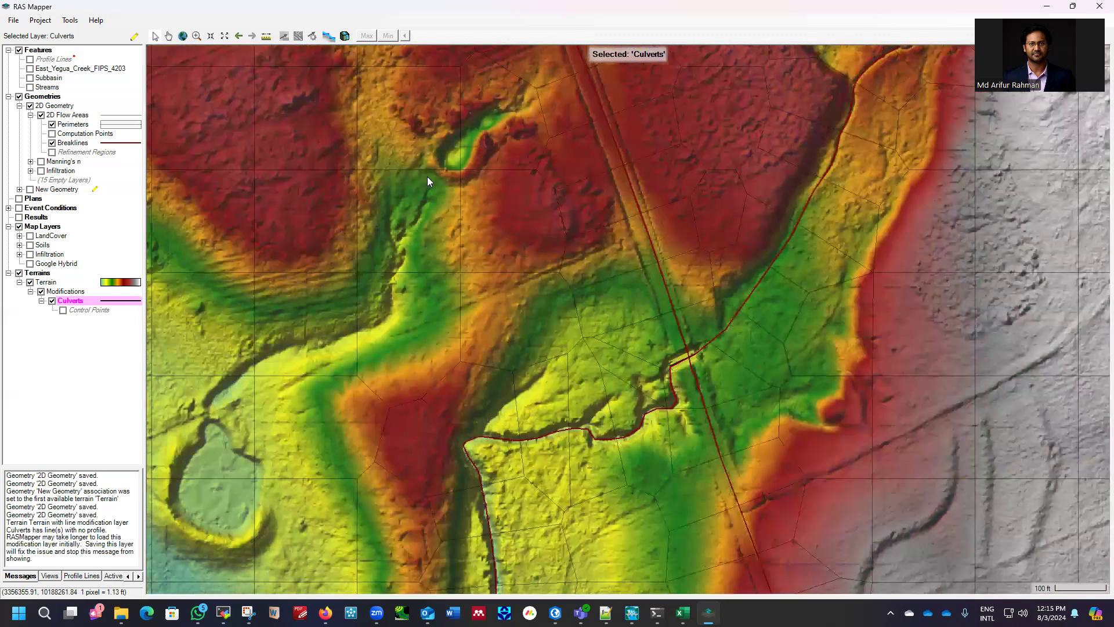
pyautogui.scroll(-1, 386, 299)
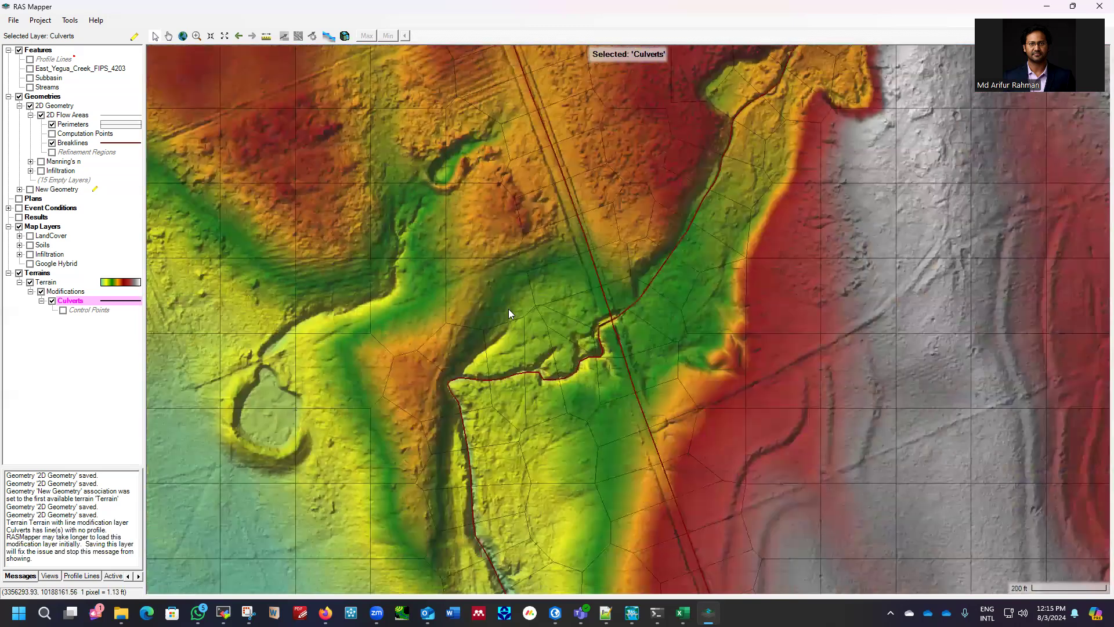
pyautogui.scroll(-1, 509, 313)
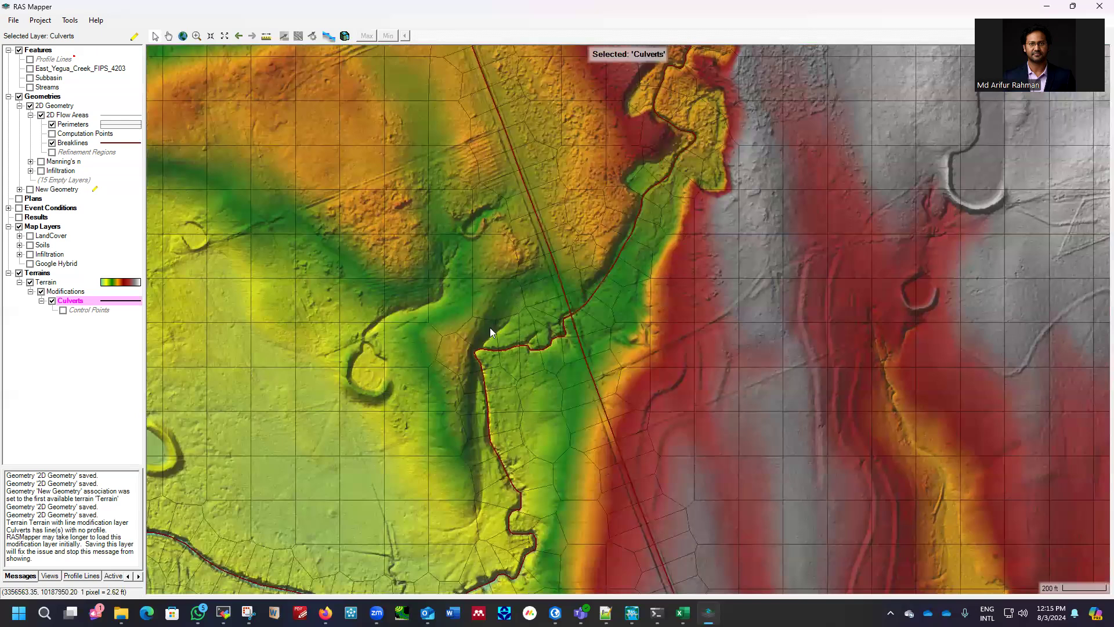
pyautogui.scroll(-1, 479, 328)
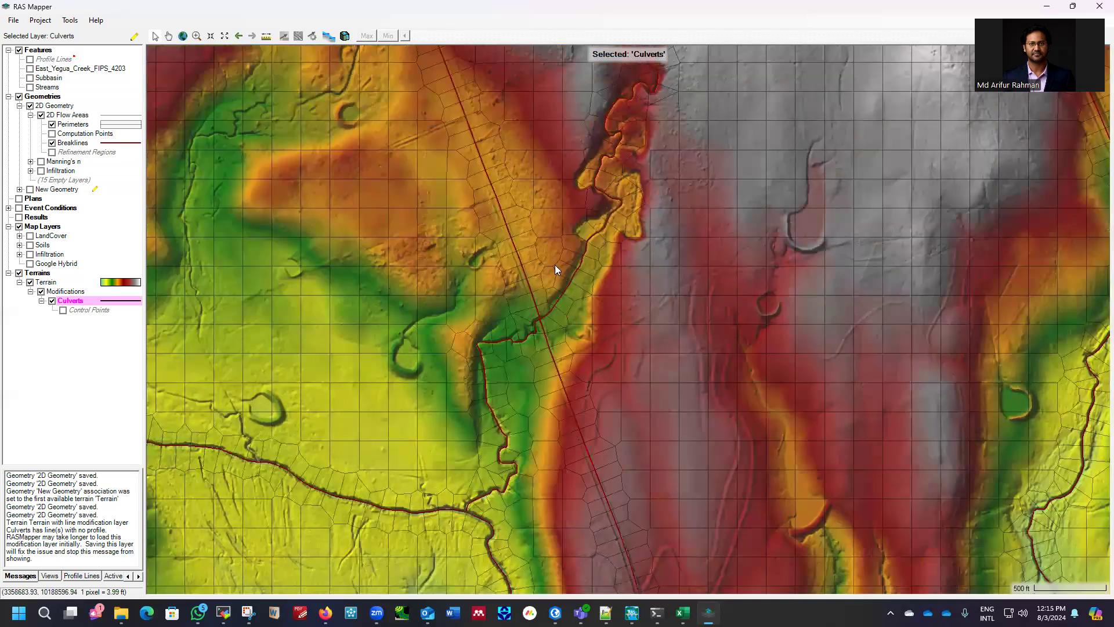
pyautogui.scroll(-1, 555, 268)
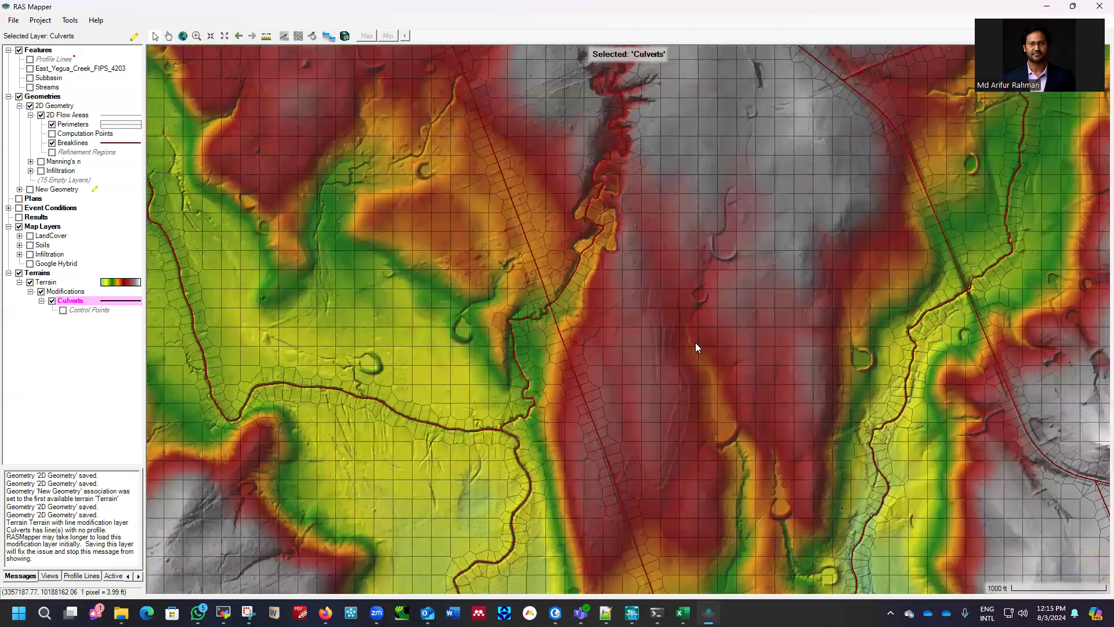
pyautogui.scroll(2, 695, 342)
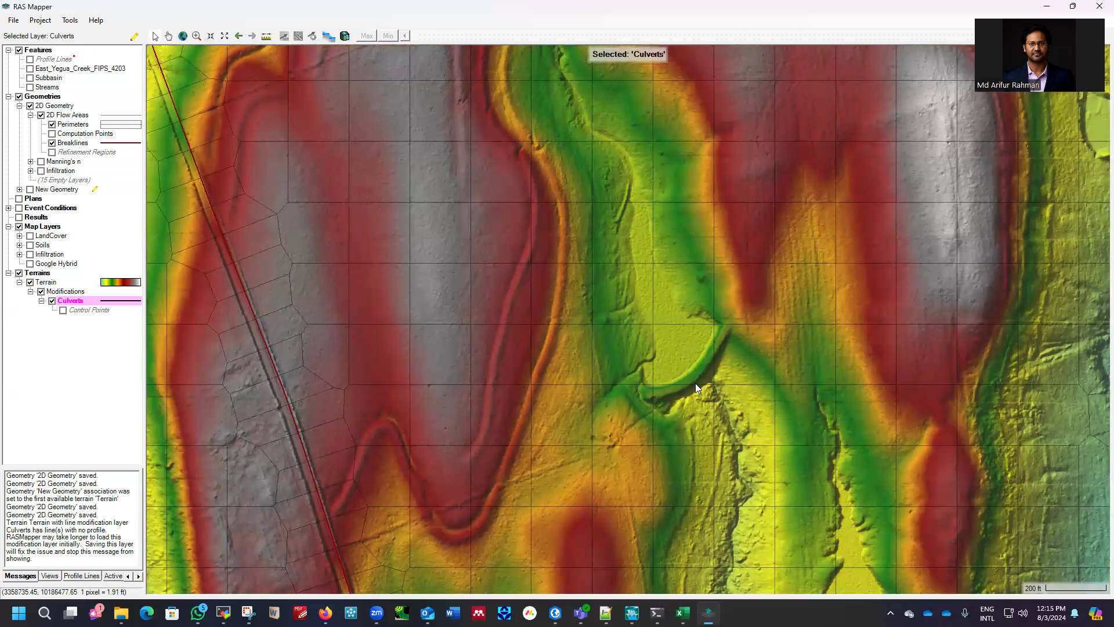
pyautogui.scroll(1, 702, 391)
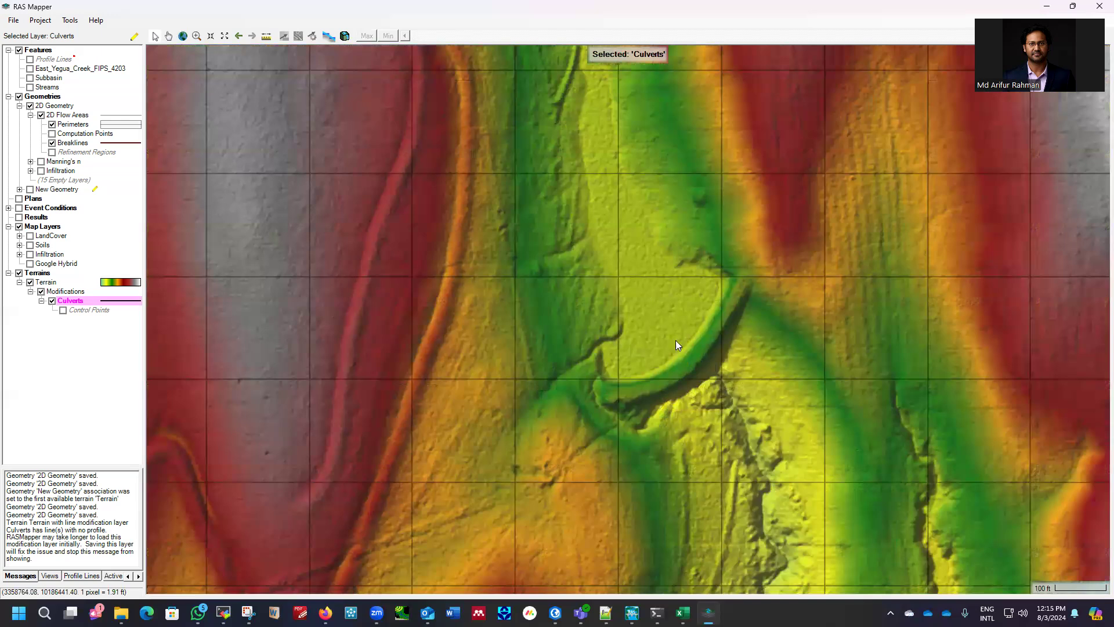
pyautogui.scroll(-3, 643, 296)
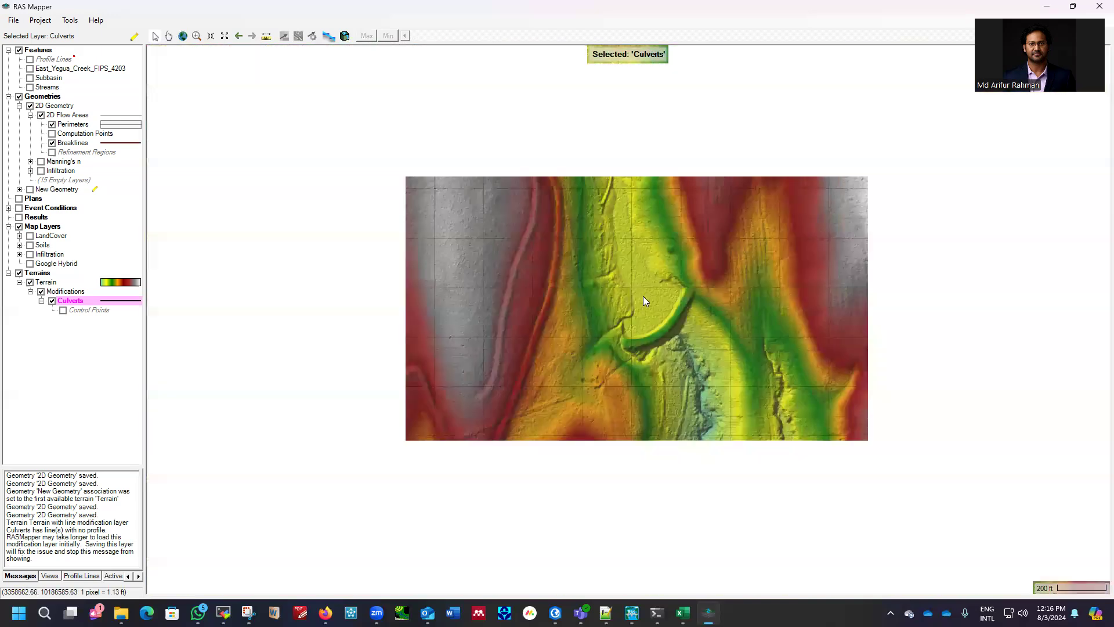
pyautogui.scroll(-1, 605, 266)
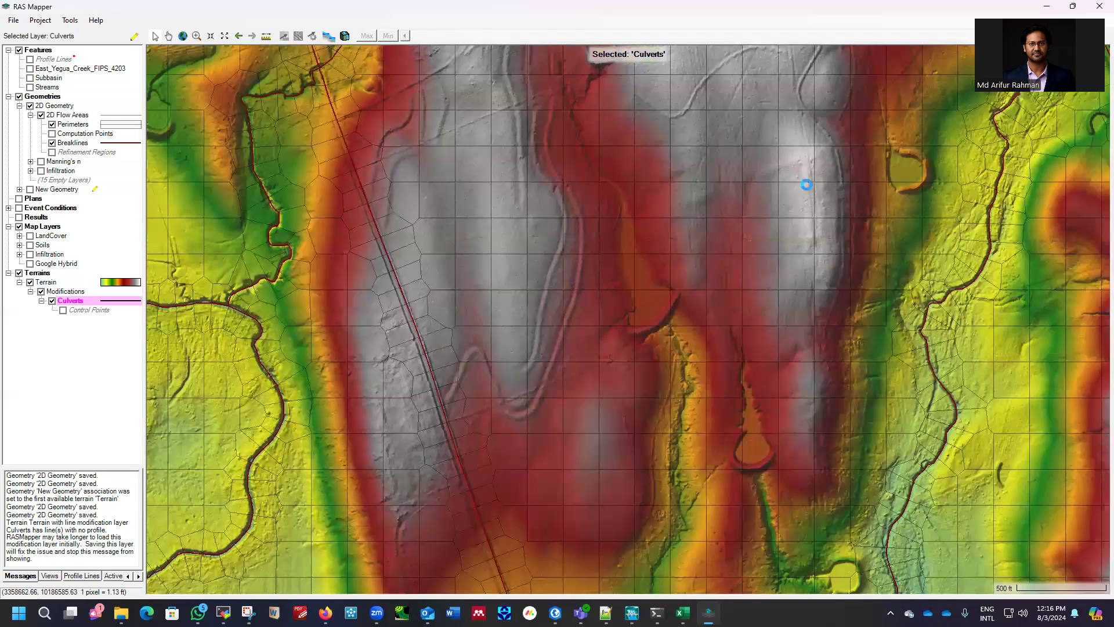
pyautogui.scroll(-1, 547, 302)
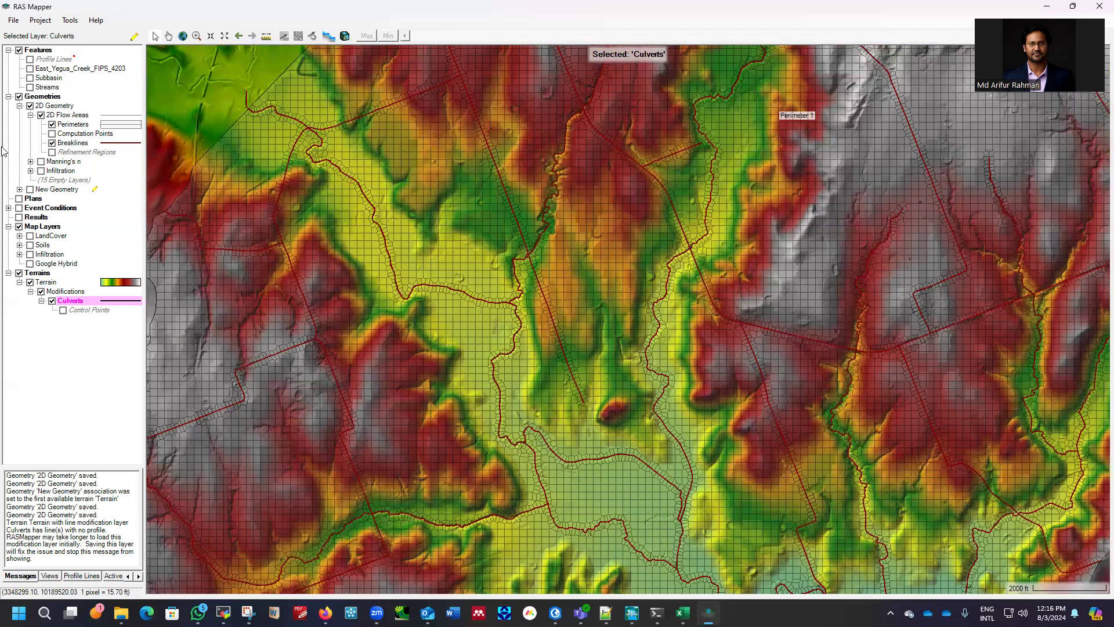
# Save the RAS Mapper project and switch to the HEC-RAS 6.4.1 main window.
pyautogui.click(13, 22)
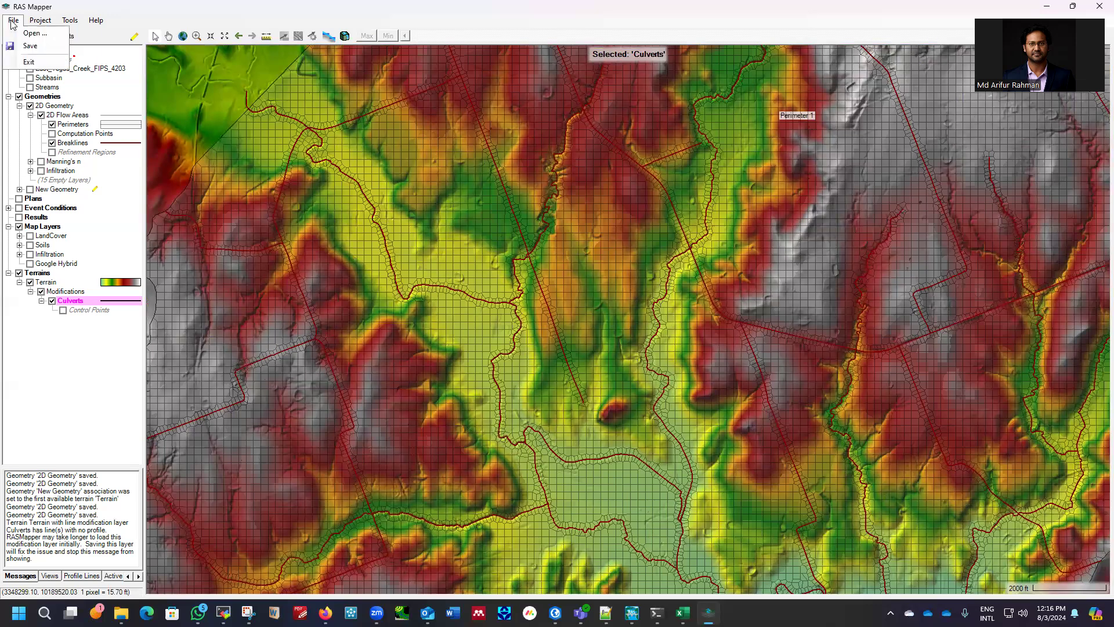
pyautogui.click(30, 46)
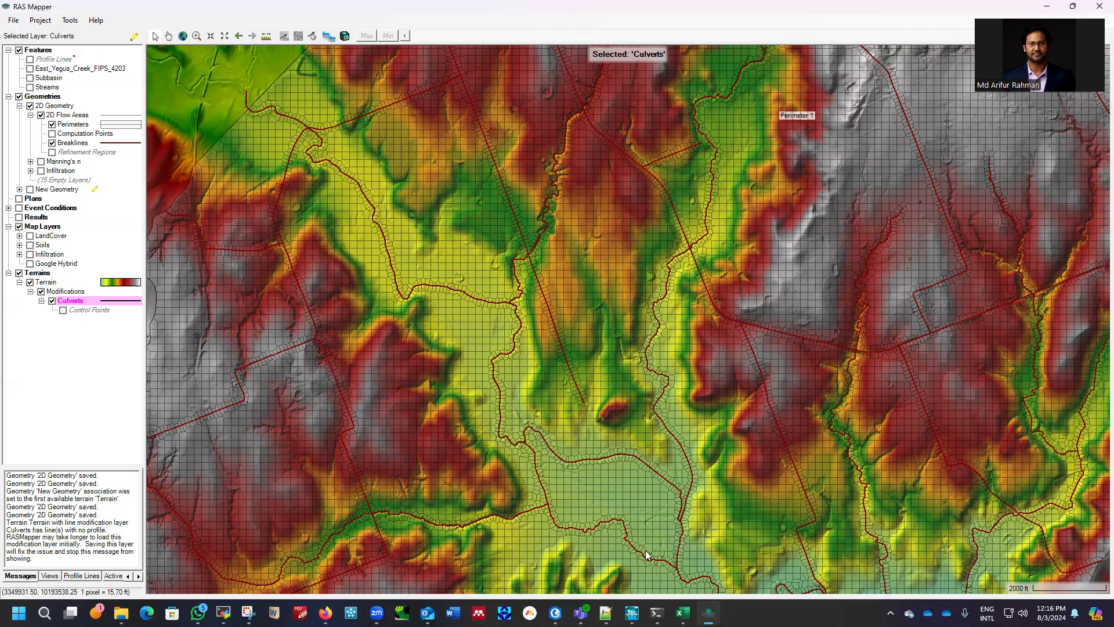
pyautogui.click(632, 612)
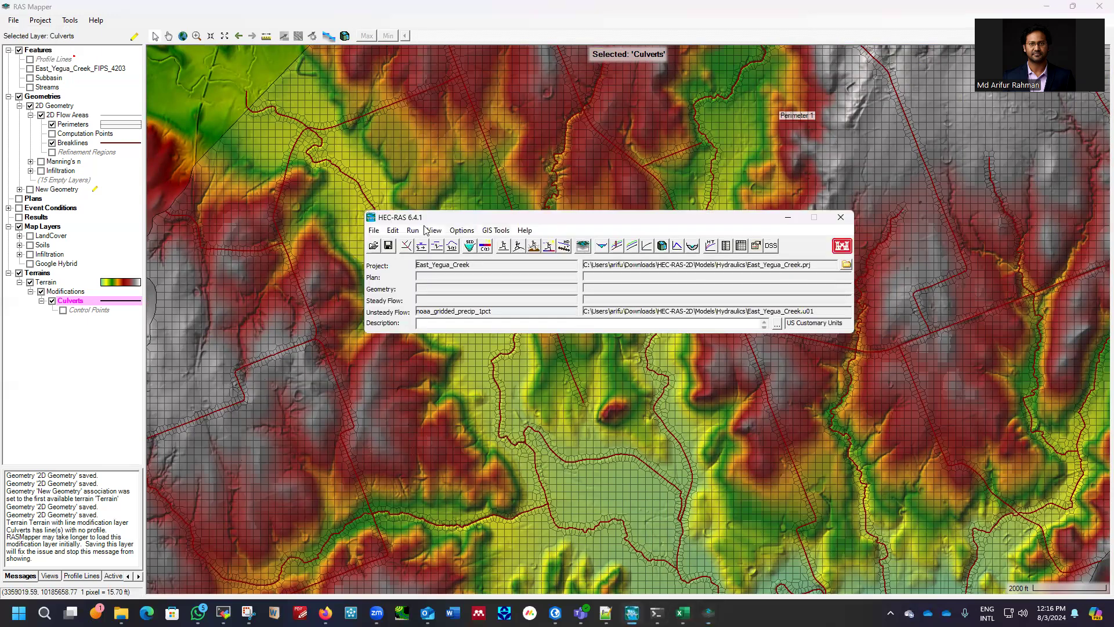
pyautogui.moveTo(577, 225); pyautogui.dragTo(555, 234)
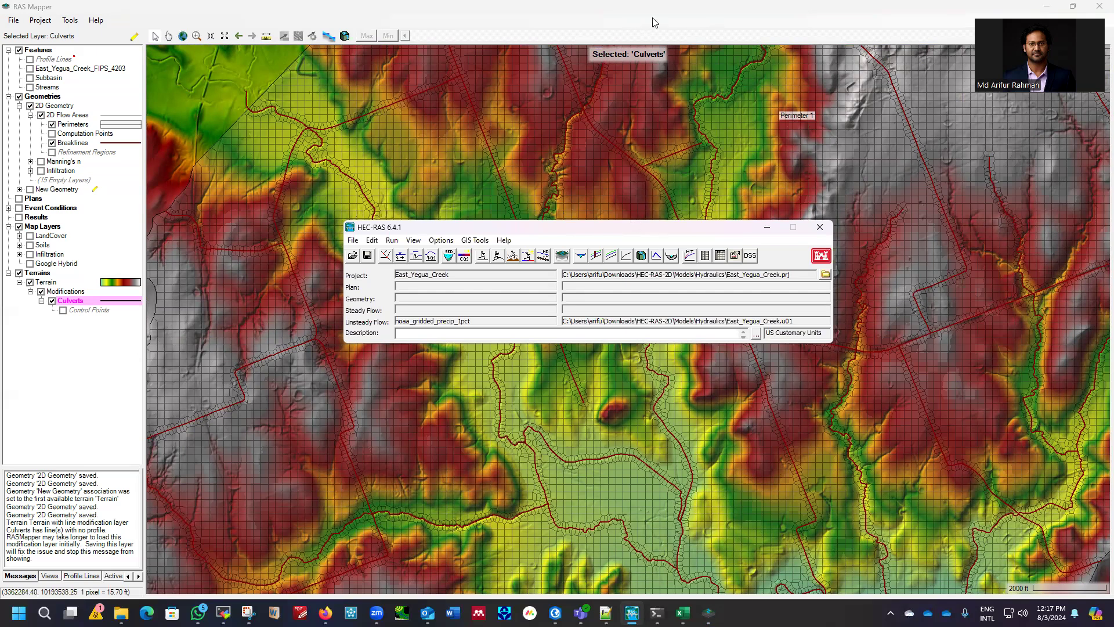
pyautogui.click(720, 25)
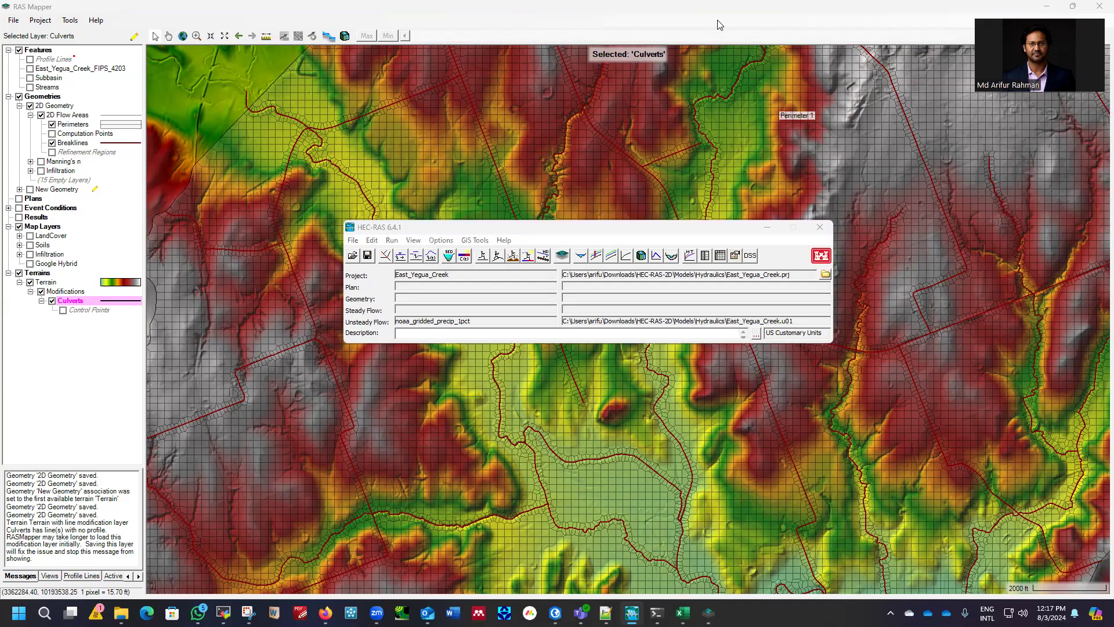